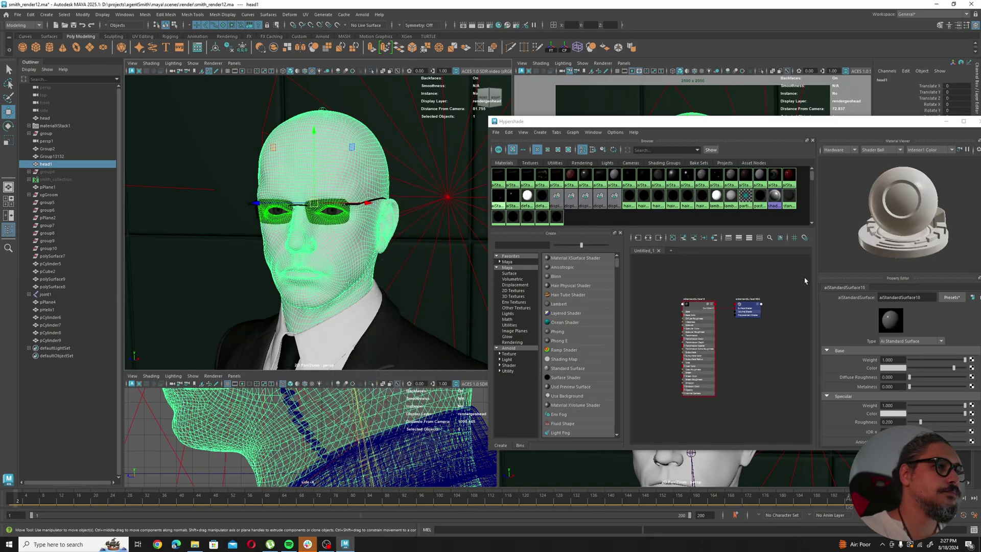
- Graph the selected head's material network in Hypershade and move the window aside to uncover the render camera view and material attributes
left_click(715, 238)
middle_click_drag(719, 282, 769, 281, "alt")
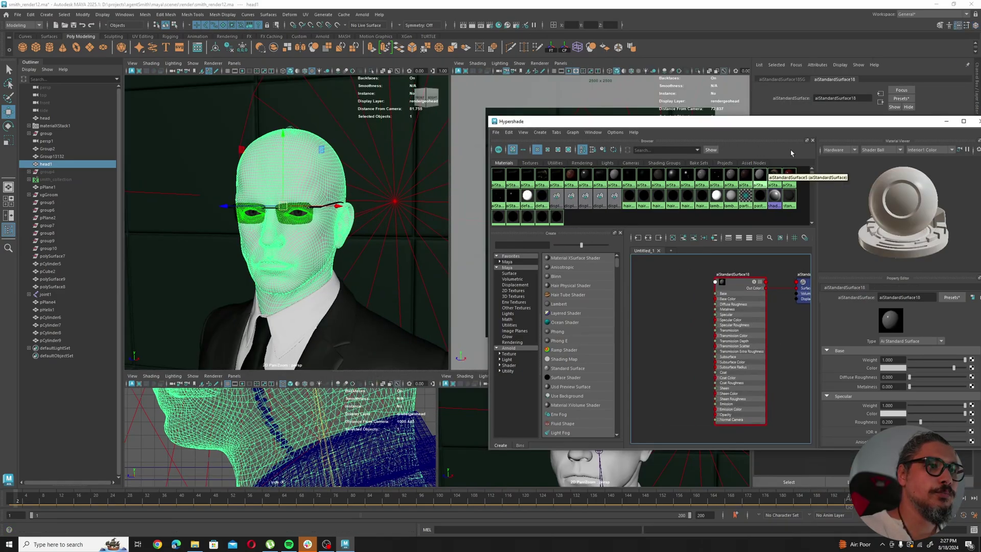
left_click_drag(741, 122, 216, 148)
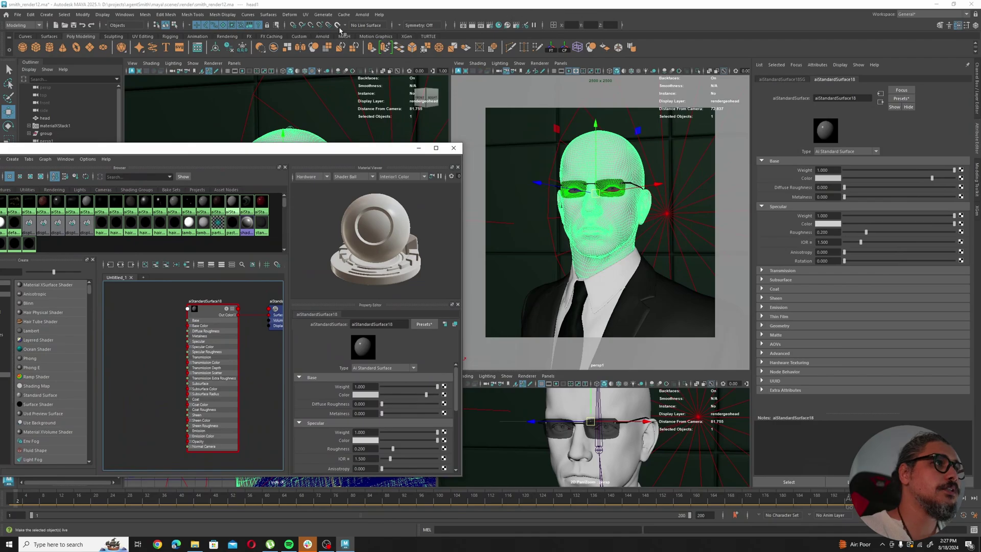
- Set the render image width to 1000 pixels in the Render Settings, with the width/height ratio maintained
left_click(510, 13)
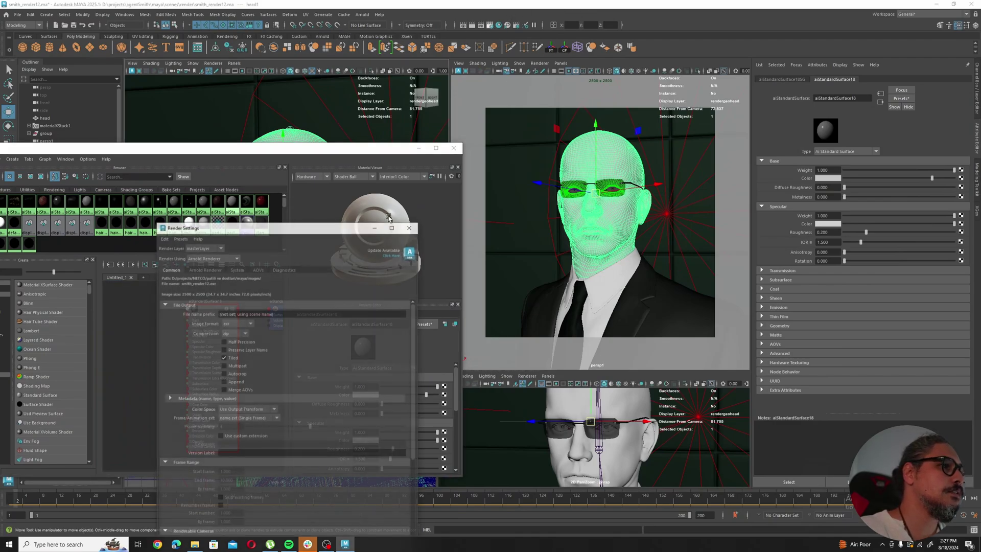
left_click_drag(315, 221, 715, 105)
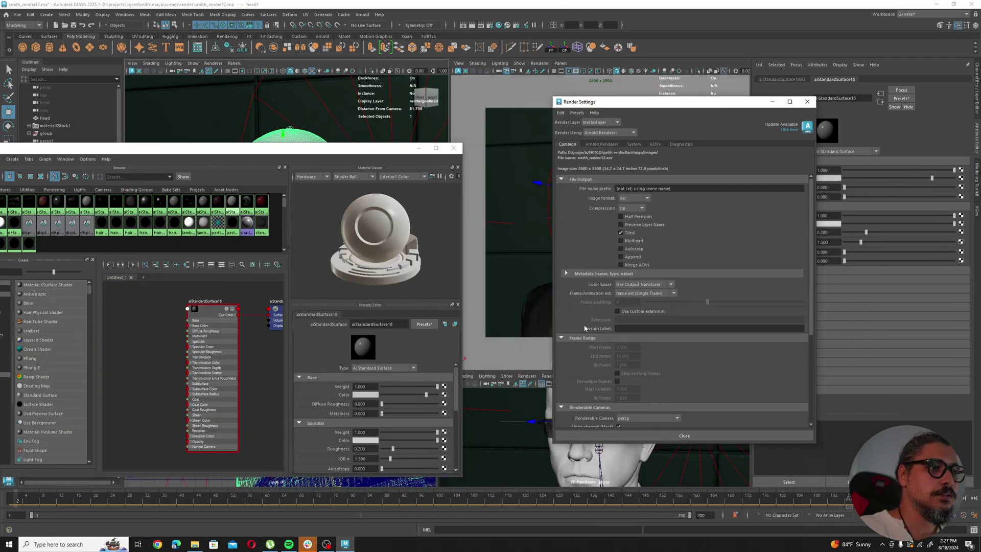
scroll(599, 283, "down", 3)
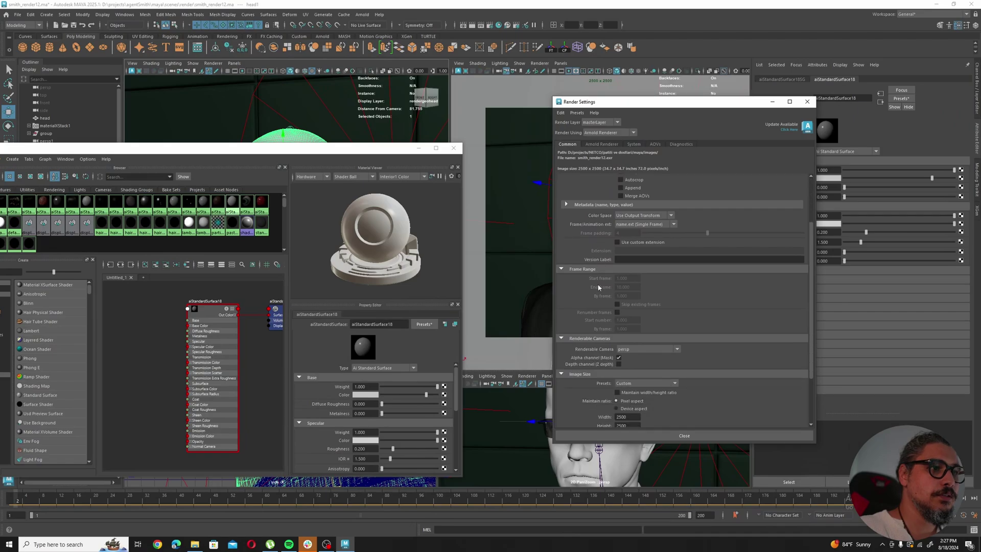
scroll(599, 293, "down", 3)
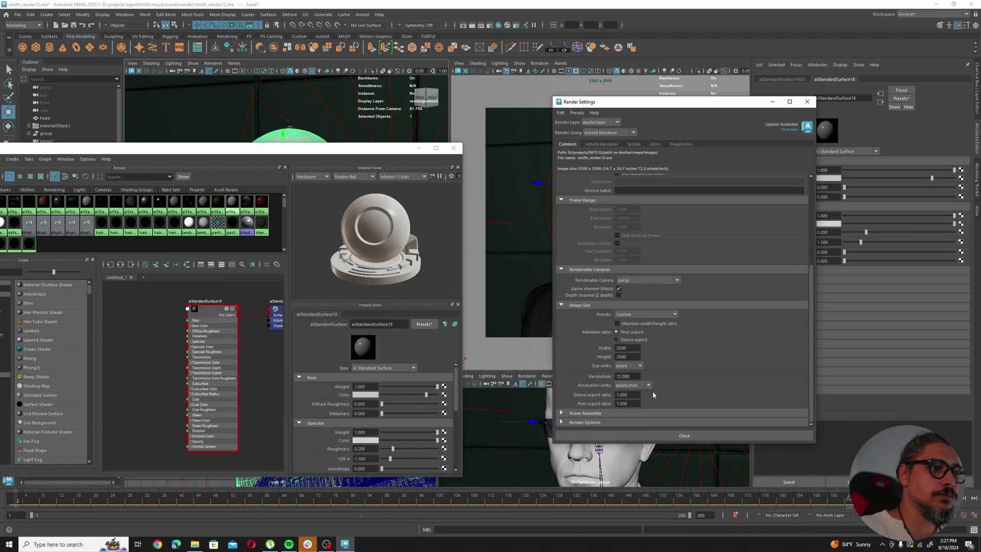
double_click(639, 348)
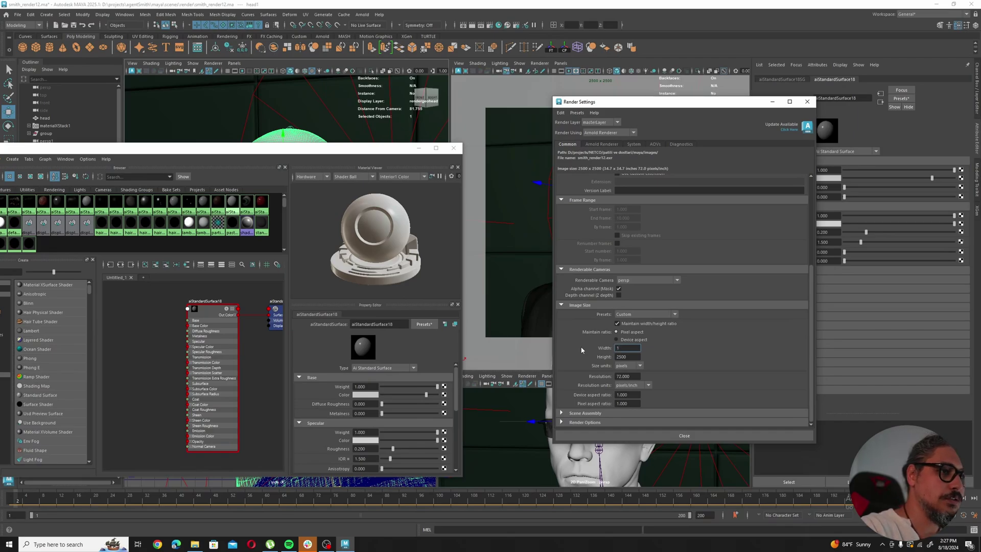
key("Tab")
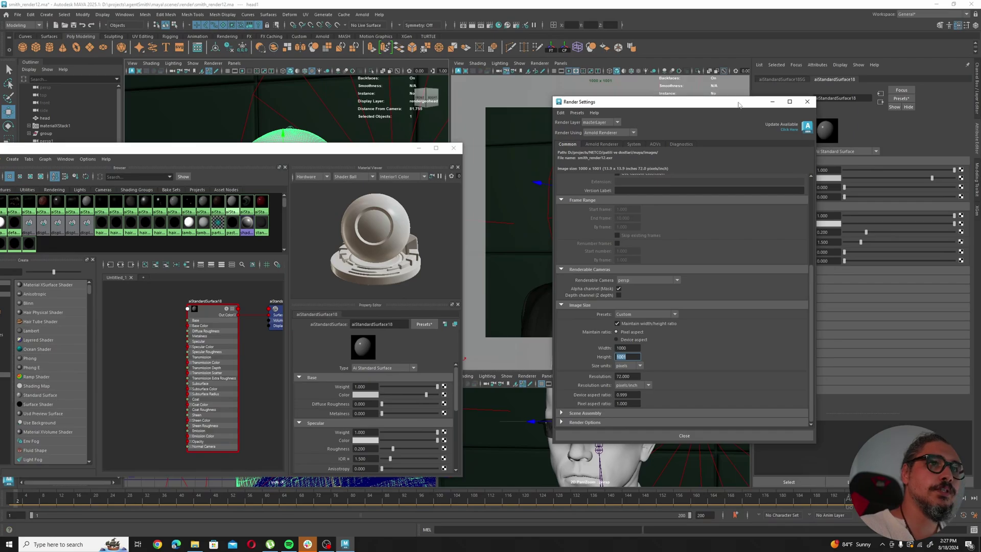
left_click_drag(739, 104, 750, 157)
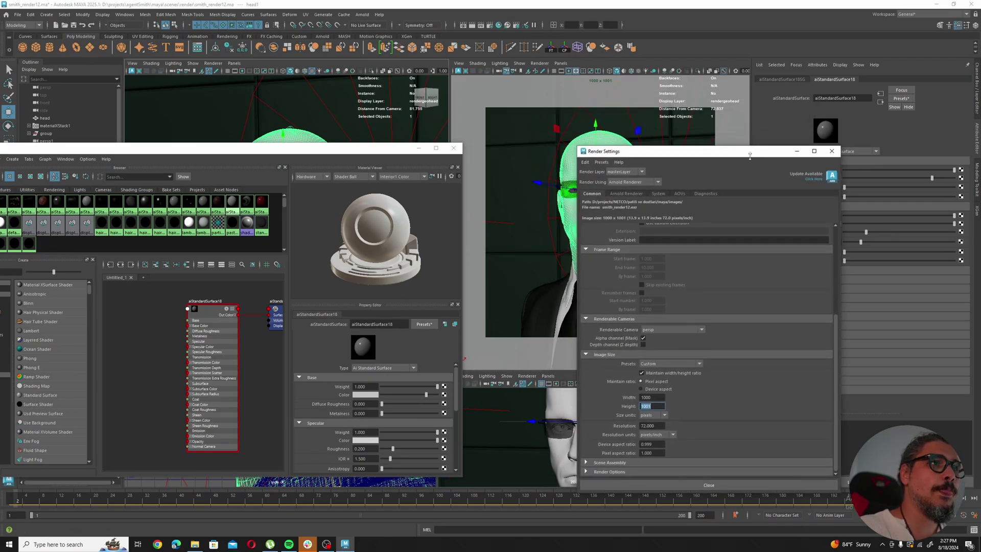
- Start a render of the persp1 camera in Arnold RenderView, close the Render Settings and move Hypershade out of the way
left_click(363, 14)
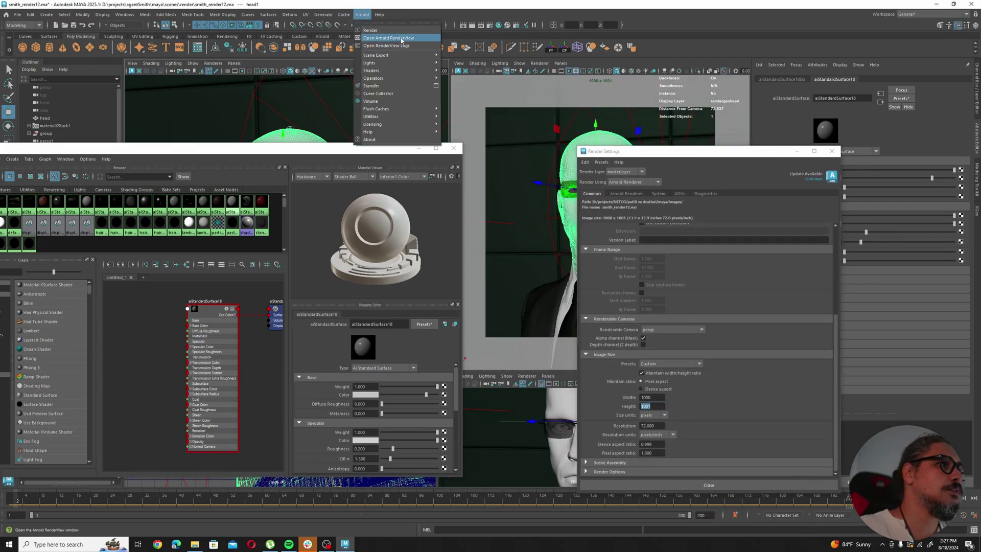
left_click(424, 40)
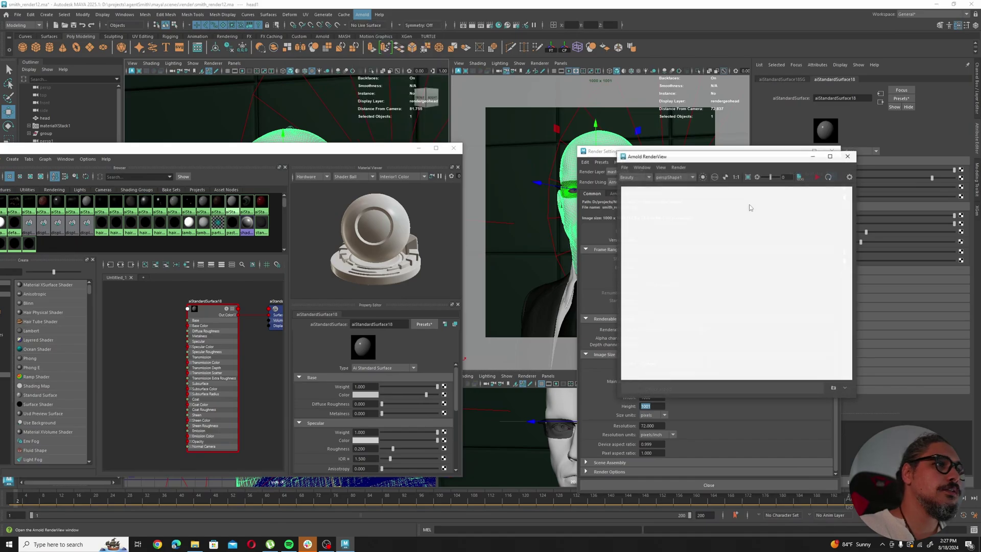
left_click_drag(664, 156, 730, 157)
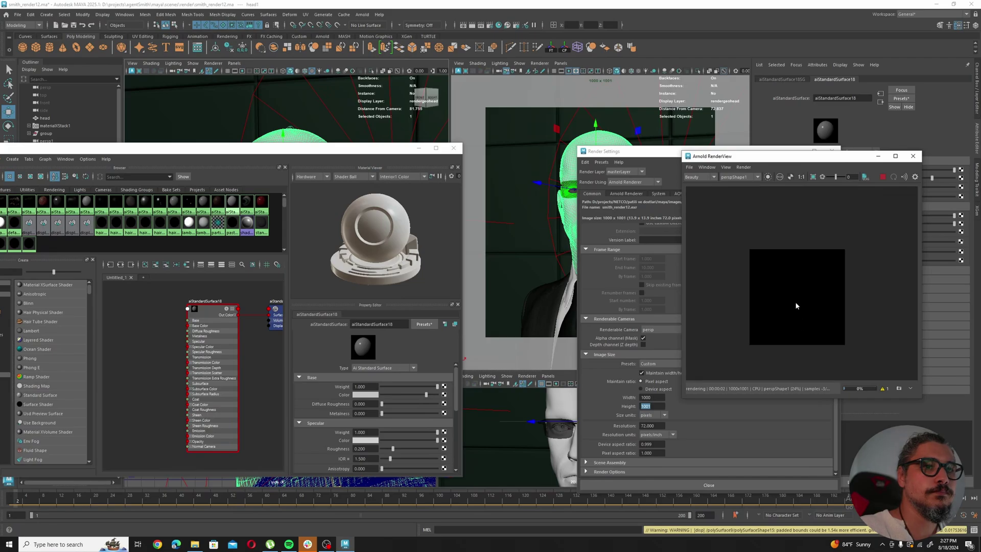
left_click_drag(634, 153, 350, 204)
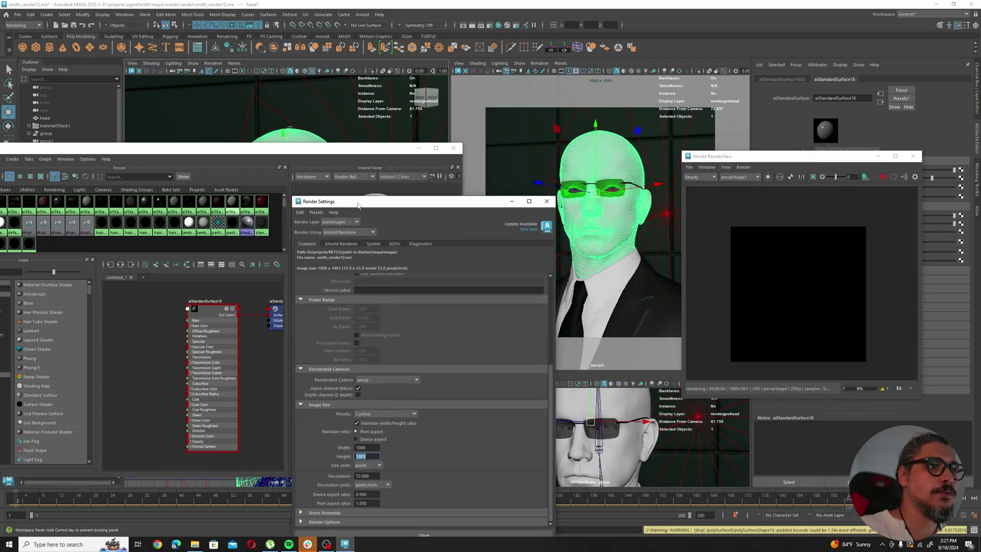
left_click(547, 203)
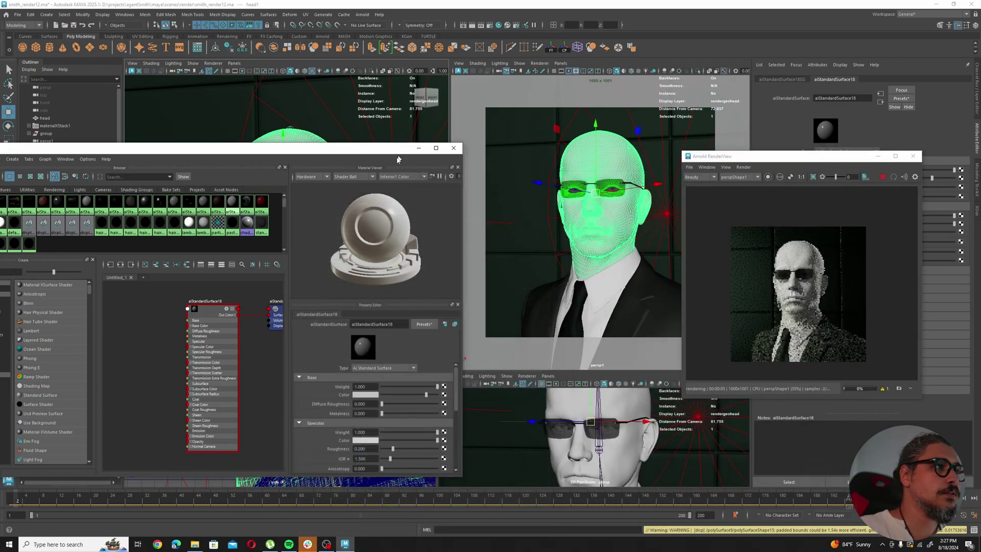
left_click_drag(402, 148, 314, 336)
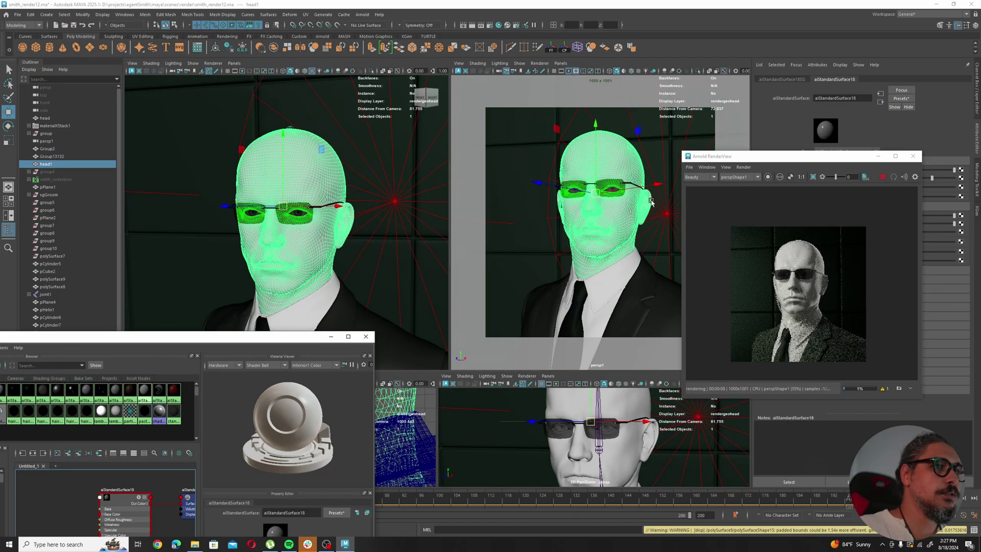
- Examine the head, suit and surrounding lights from several angles and distances in the perspective view
right_click_drag(358, 215, 160, 217, "alt")
left_click_drag(284, 196, 304, 225, "alt")
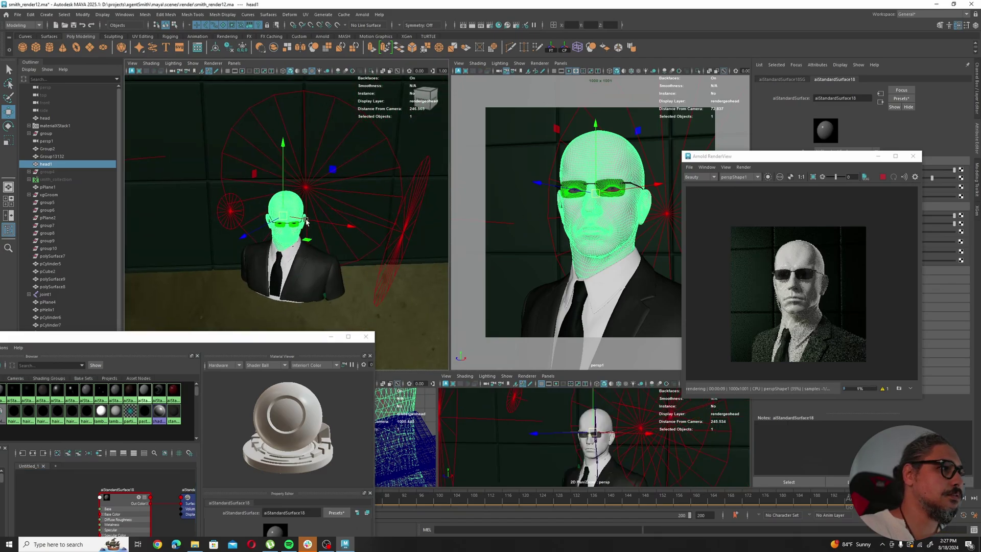
right_click_drag(304, 226, 160, 226, "alt")
left_click_drag(192, 214, 292, 217, "alt")
right_click_drag(255, 225, 328, 237, "alt")
left_click_drag(329, 236, 301, 232, "alt")
right_click_drag(301, 232, 357, 234, "alt")
left_click_drag(311, 232, 329, 241, "alt")
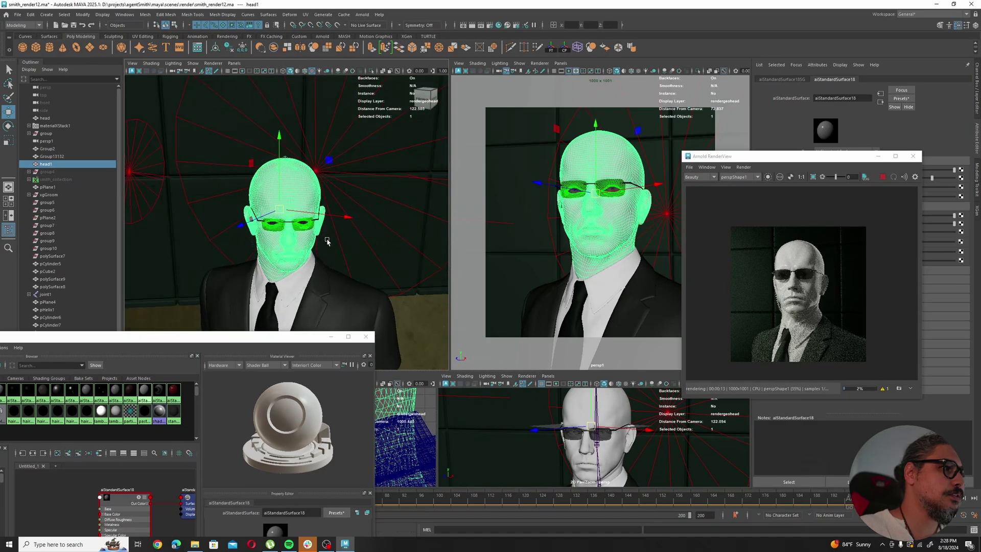
right_click_drag(329, 241, 242, 237, "alt")
left_click_drag(242, 237, 258, 214, "alt")
right_click_drag(259, 217, 319, 223, "alt")
left_click_drag(320, 223, 327, 220, "alt")
right_click_drag(327, 220, 343, 225, "alt")
left_click_drag(344, 224, 329, 210, "alt")
right_click_drag(329, 210, 310, 215, "alt")
mouse_move(310, 215)
left_mouse_down("alt")
mouse_move(279, 223)
mouse_move(318, 221)
left_mouse_up("alt")
right_click_drag(318, 222, 334, 223, "alt")
left_click_drag(335, 223, 339, 219, "alt")
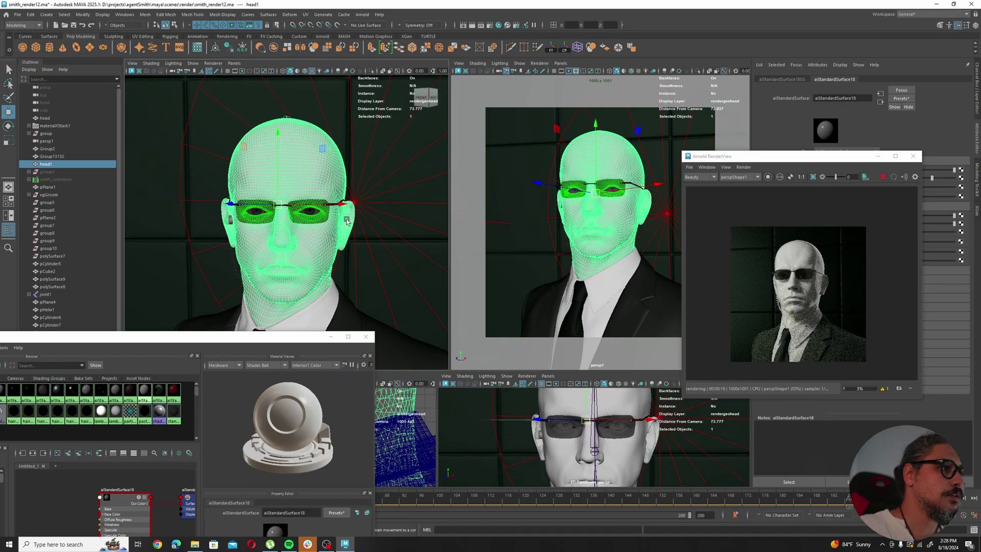
right_click_drag(338, 219, 291, 218, "alt")
left_click_drag(307, 218, 350, 198, "alt")
right_click_drag(293, 226, 568, 219, "alt")
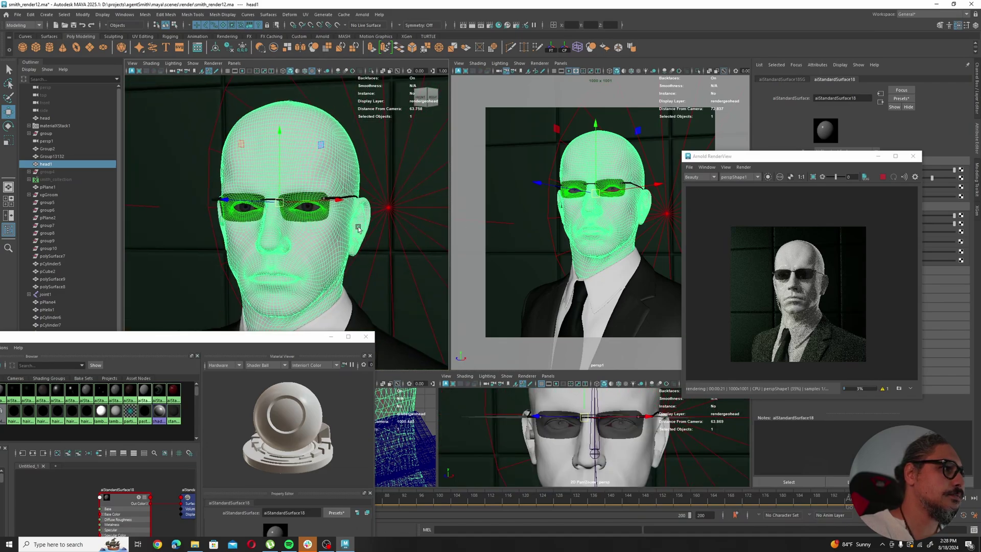
left_click_drag(568, 220, 554, 221, "alt")
- Place the render window over the perspective view and set the head material's subsurface weight to 1
left_click_drag(827, 159, 326, 113)
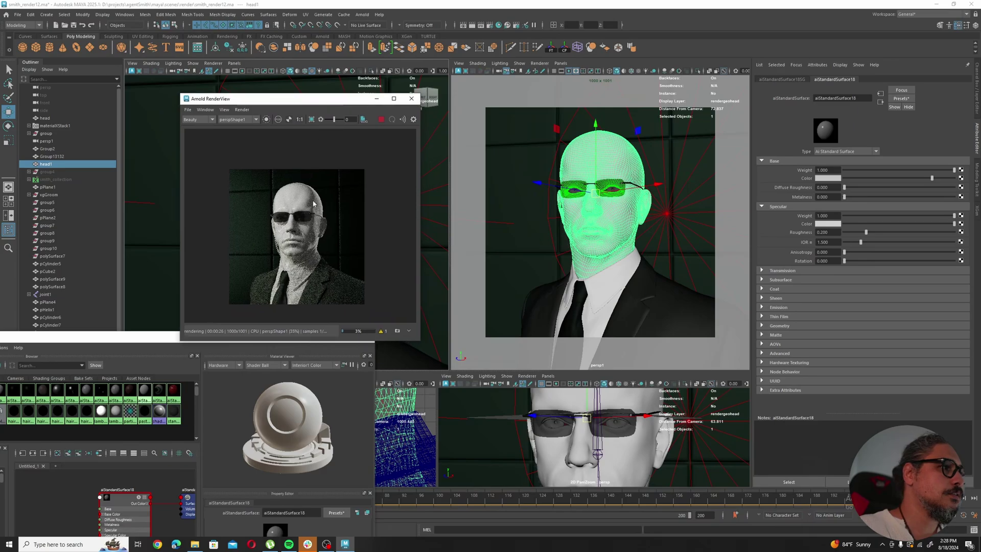
scroll(313, 213, "up", 3)
scroll(313, 213, "down", 2)
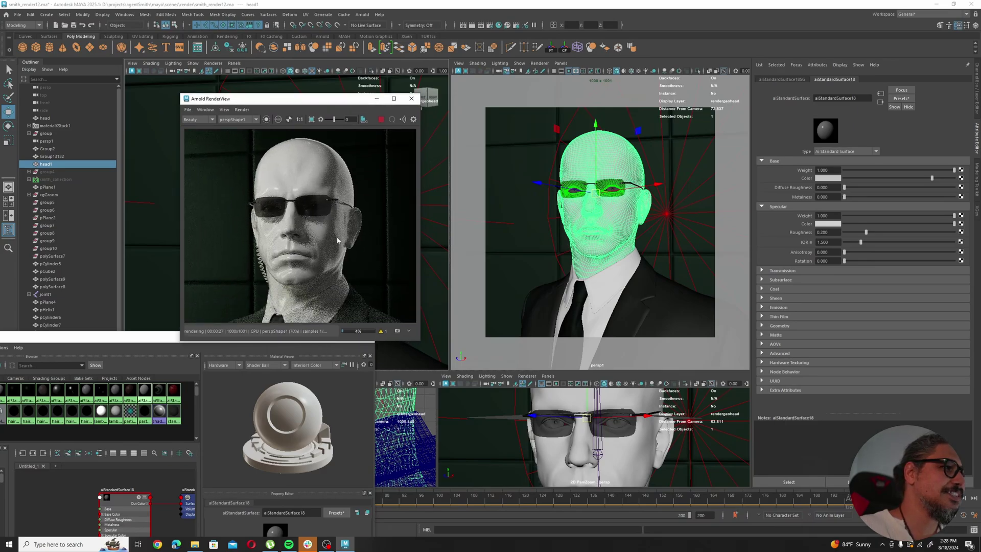
scroll(322, 246, "down", 1)
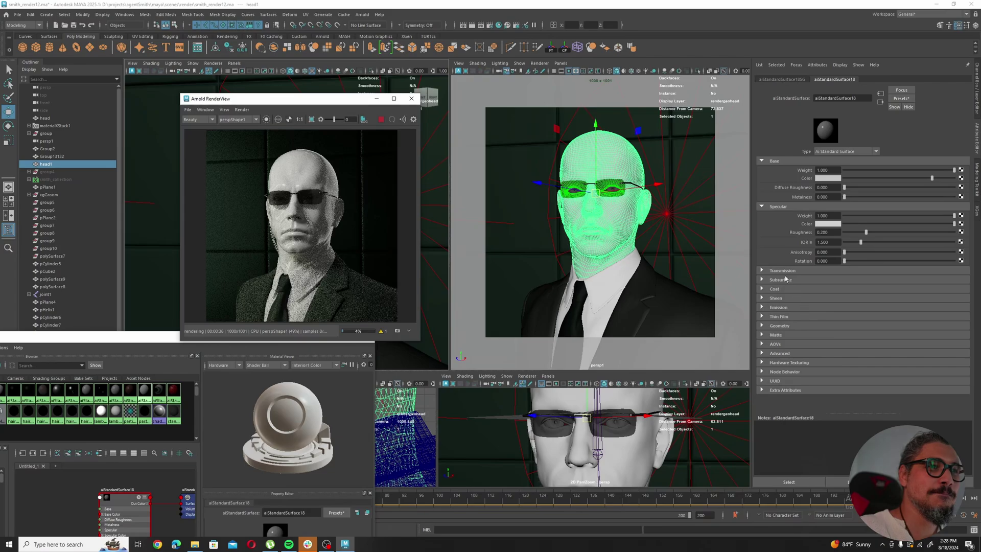
left_click(807, 282)
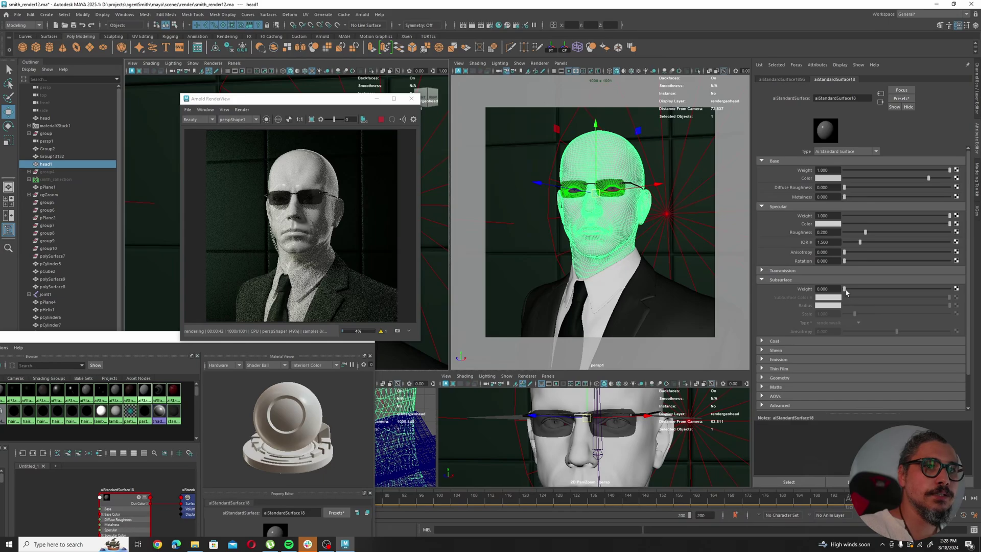
left_click_drag(845, 289, 950, 289)
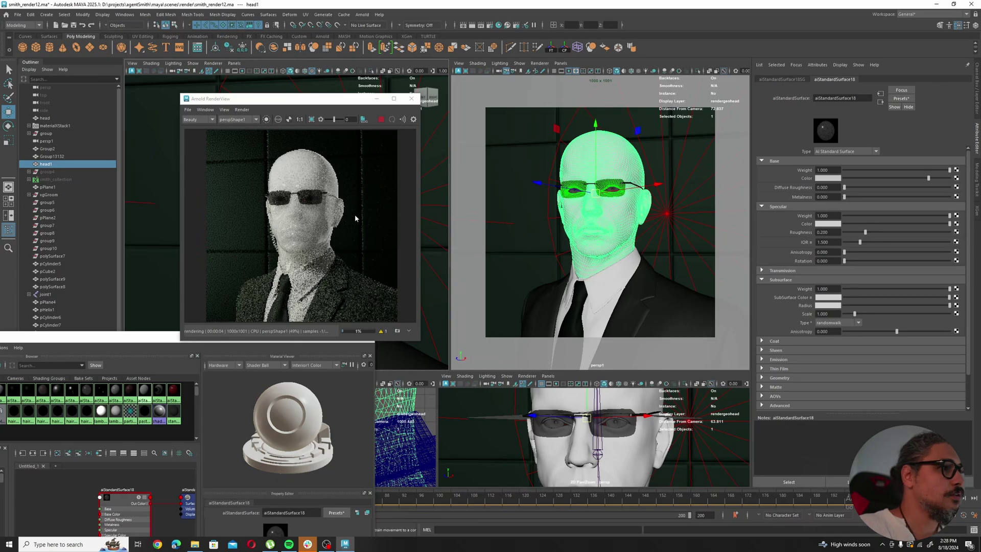
- Inspect the rendered face up close and set the head material's subsurface scale to 0.160
scroll(381, 220, "up", 2)
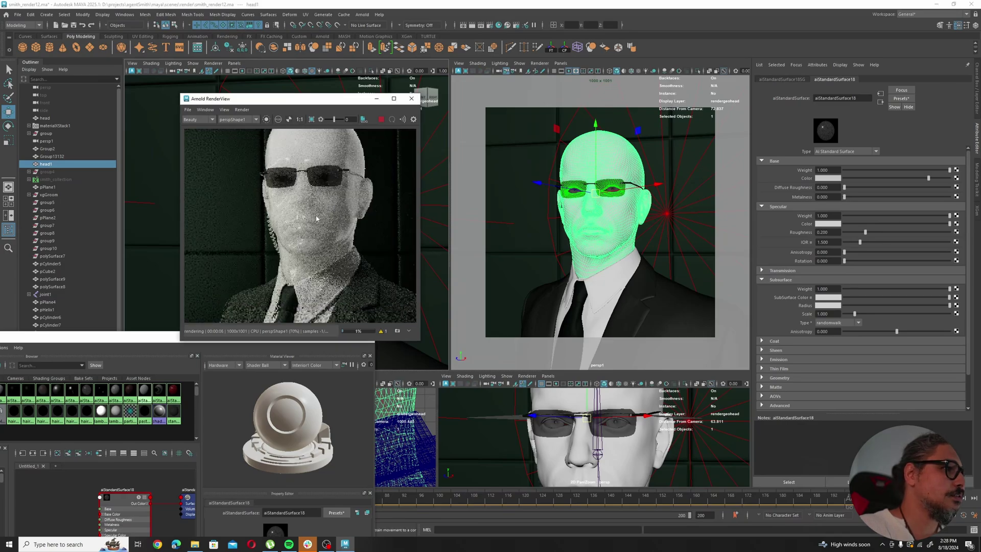
scroll(328, 232, "up", 2)
scroll(323, 217, "down", 3)
scroll(323, 217, "up", 1)
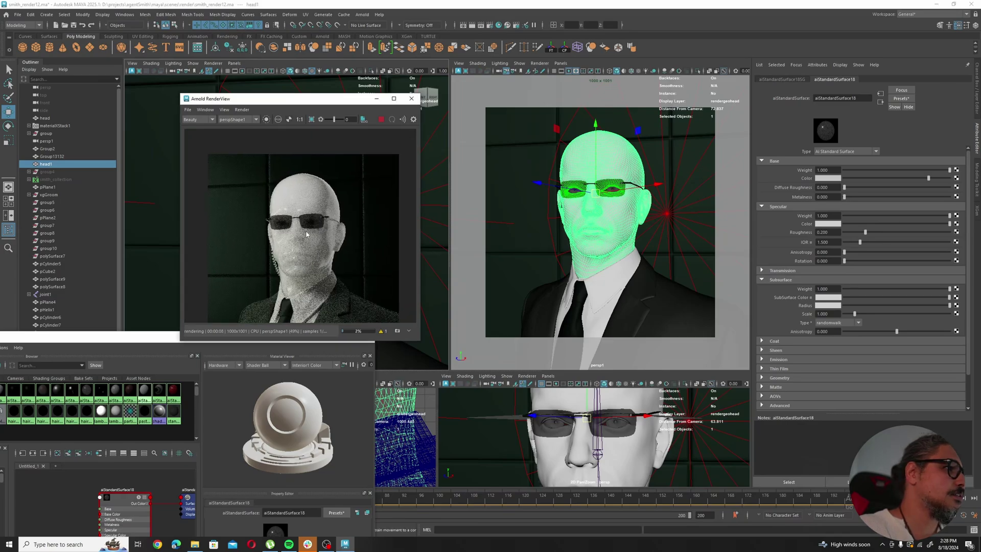
middle_click_drag(333, 246, 350, 229)
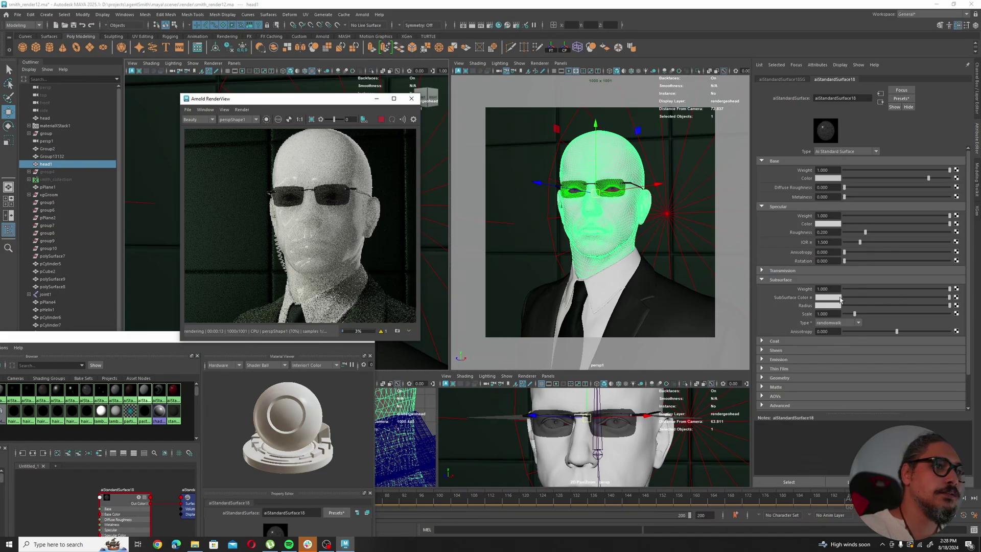
left_click(833, 315)
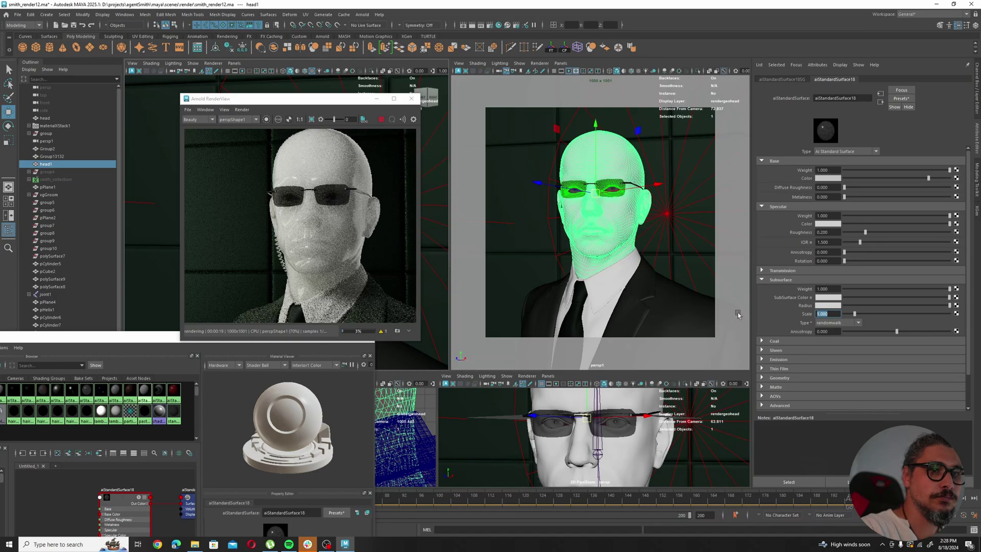
key("BackSpace")
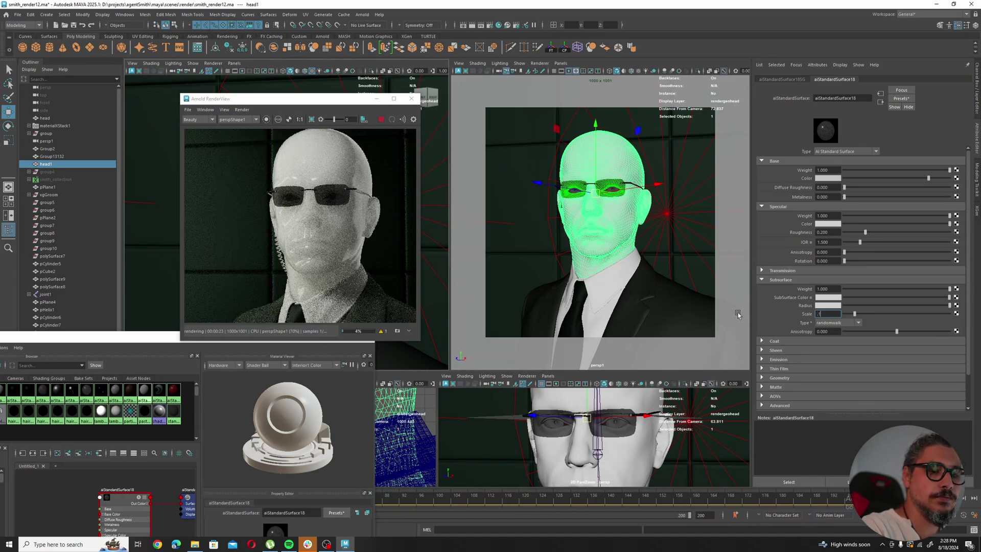
key("Return")
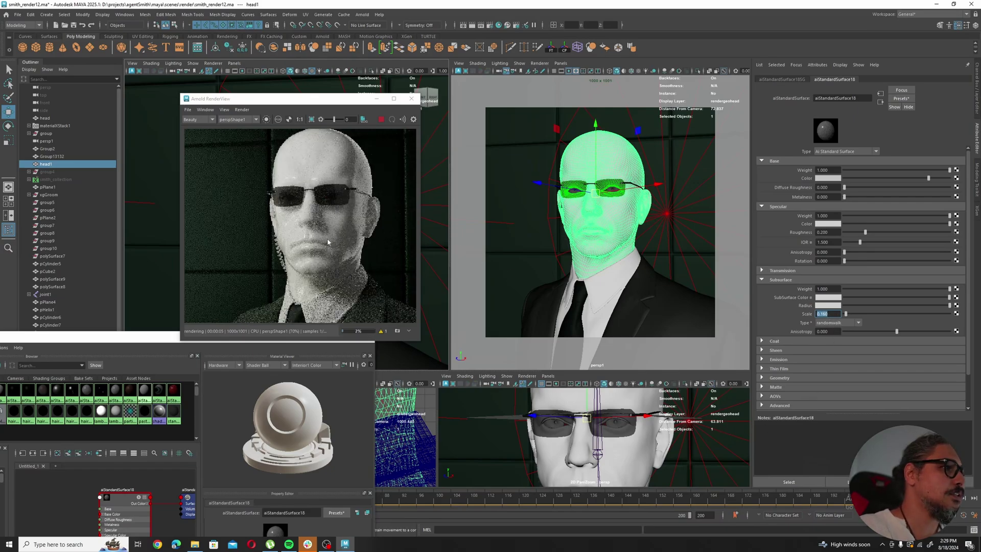
- Turn on region cropping in the Arnold RenderView and define a crop region around the face
scroll(319, 211, "down", 2)
mouse_move(334, 197)
middle_mouse_down()
mouse_move(324, 202)
mouse_move(334, 198)
middle_mouse_up()
scroll(335, 198, "up", 2)
left_click(313, 121)
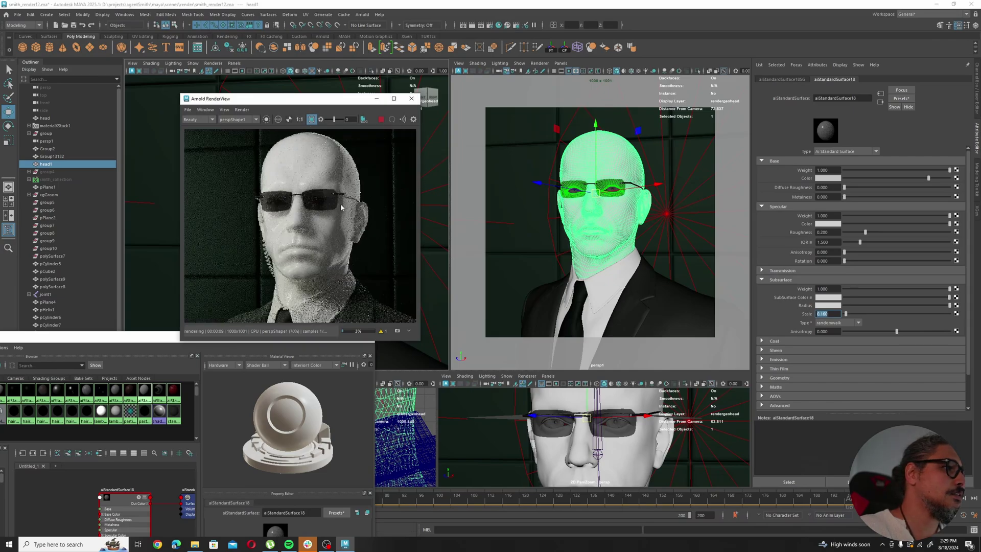
scroll(339, 201, "down", 4)
scroll(336, 206, "up", 5)
scroll(336, 206, "down", 2)
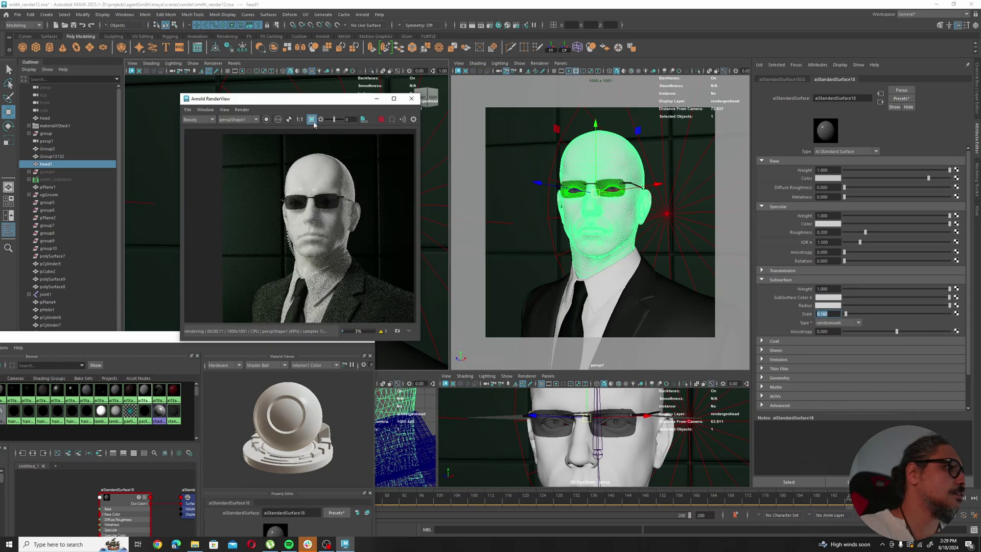
left_click_drag(350, 162, 280, 263)
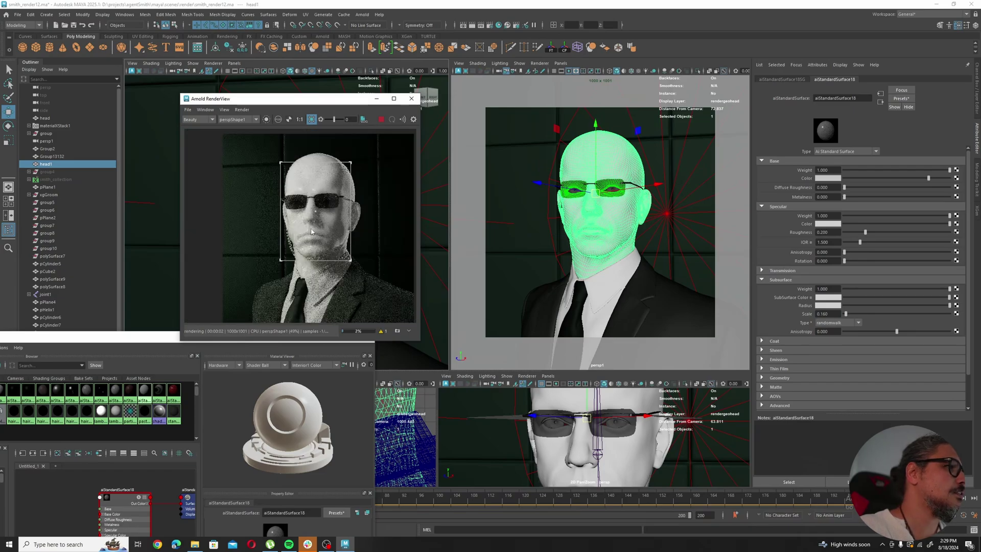
scroll(311, 229, "up", 3)
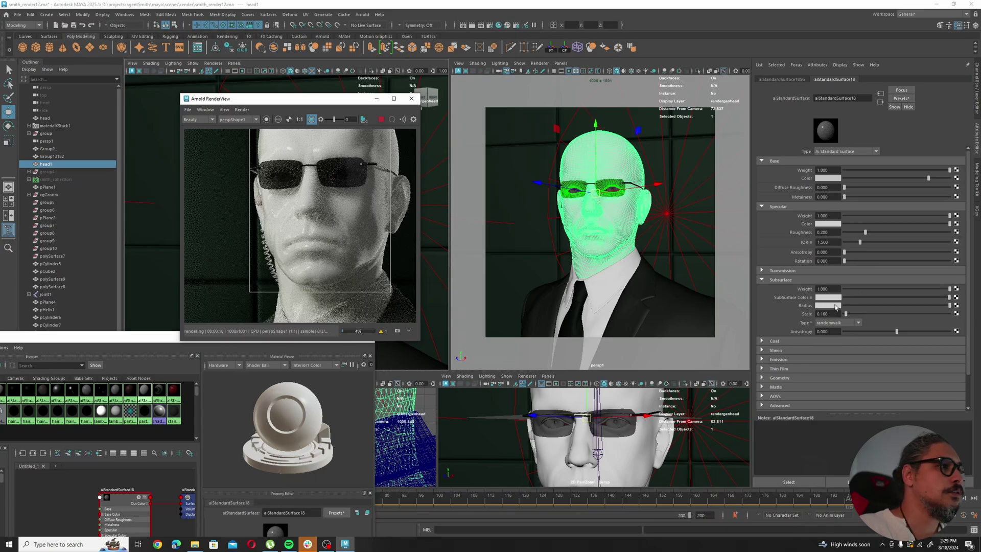
- Set the head material's subsurface radius colour to red and redraw the render crop region over one side of the face and the ear
left_click(831, 307)
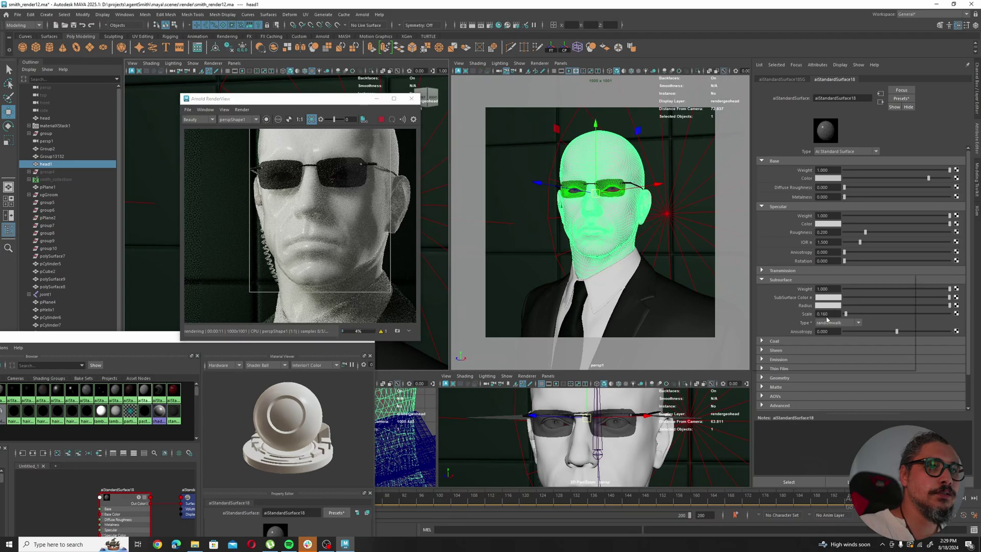
left_click_drag(826, 339, 855, 335)
left_click(909, 308)
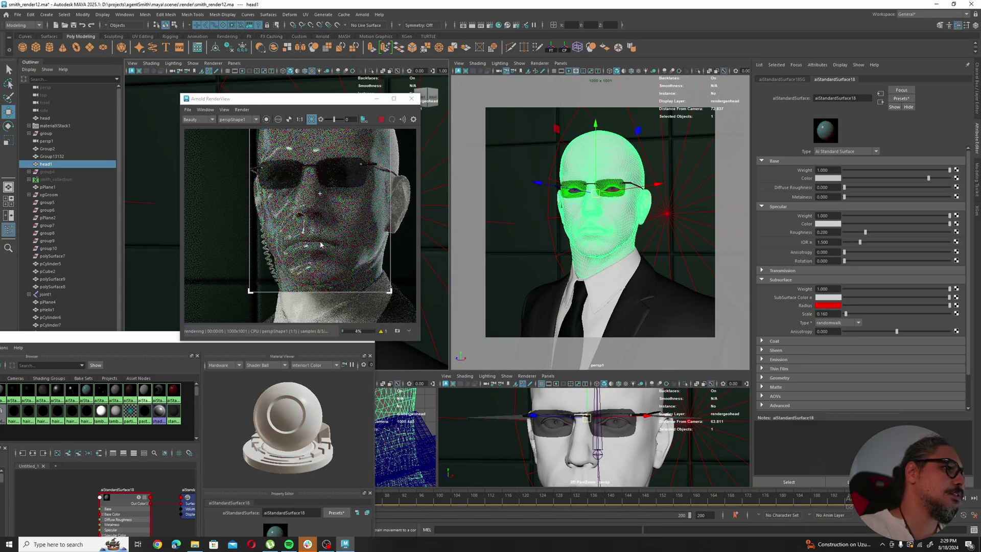
scroll(325, 225, "down", 2)
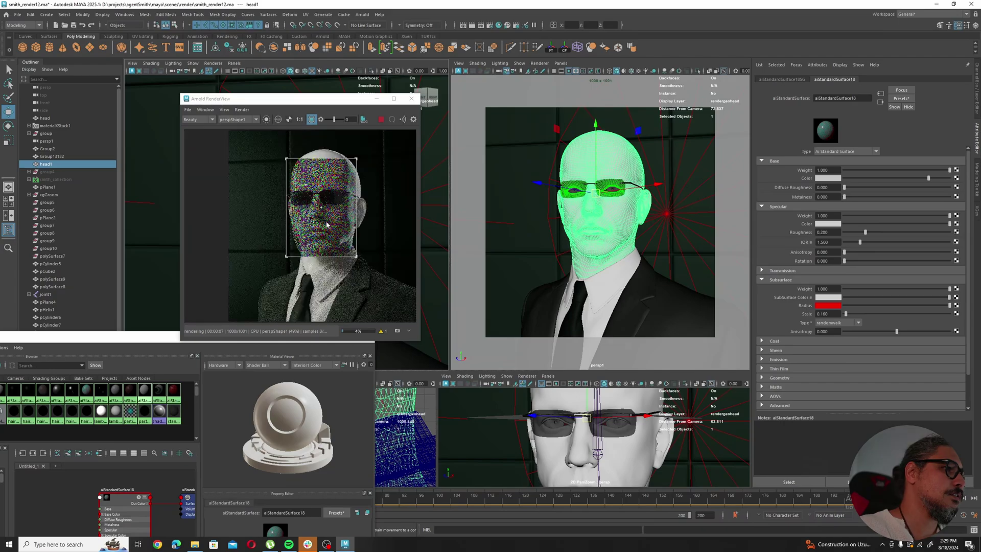
left_click_drag(340, 222, 365, 212)
- Open the render settings and set Arnold's Camera (AA) samples to 4
left_click(488, 28)
left_click_drag(406, 203, 668, 136)
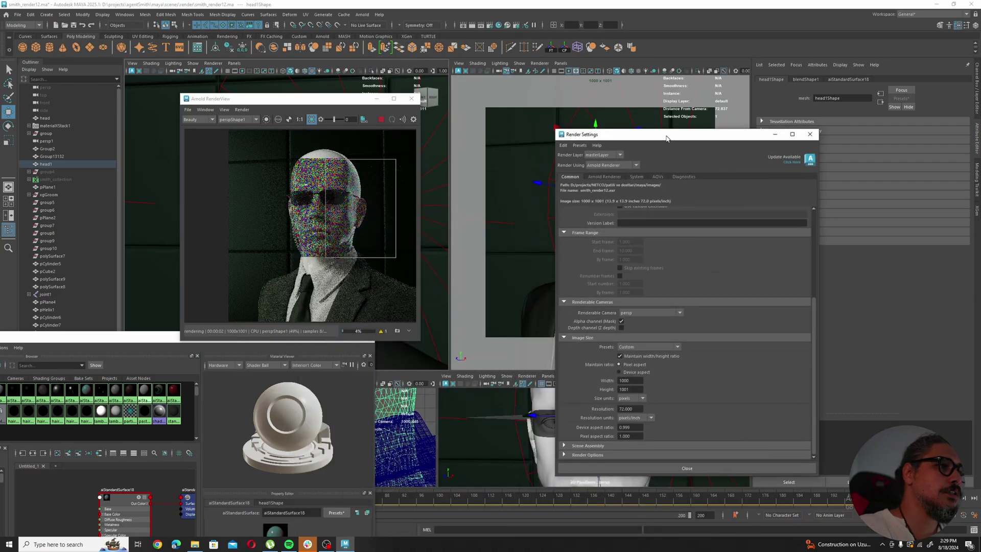
scroll(591, 258, "down", 3)
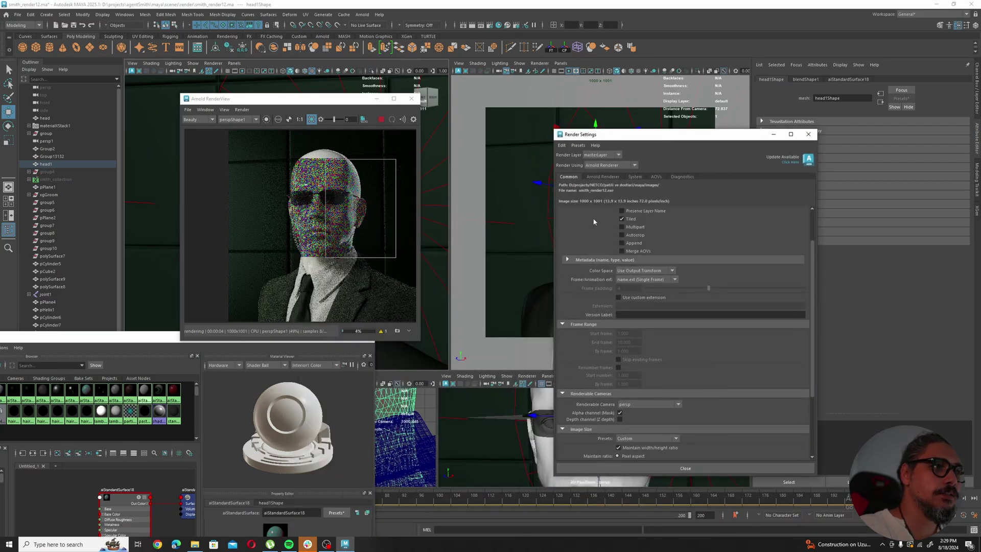
left_click(603, 176)
double_click(632, 222)
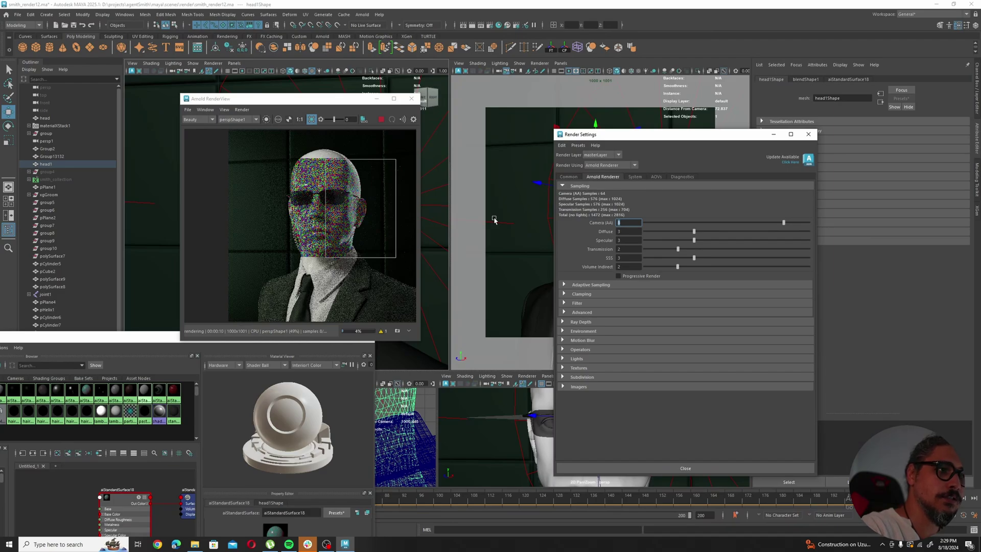
type("4")
key("Return")
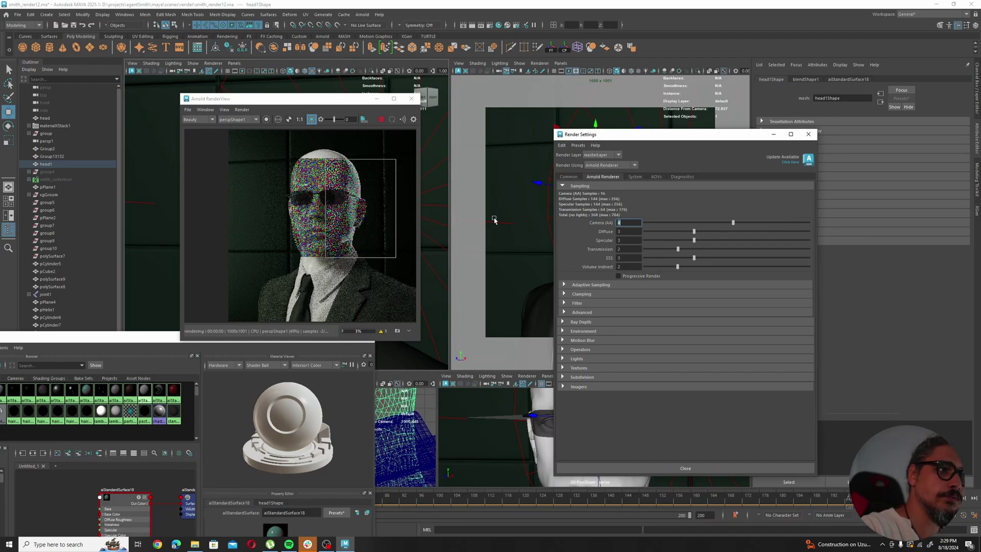
- Set Arnold's Diffuse and Specular samples to 2 each and close the render settings
key("Tab")
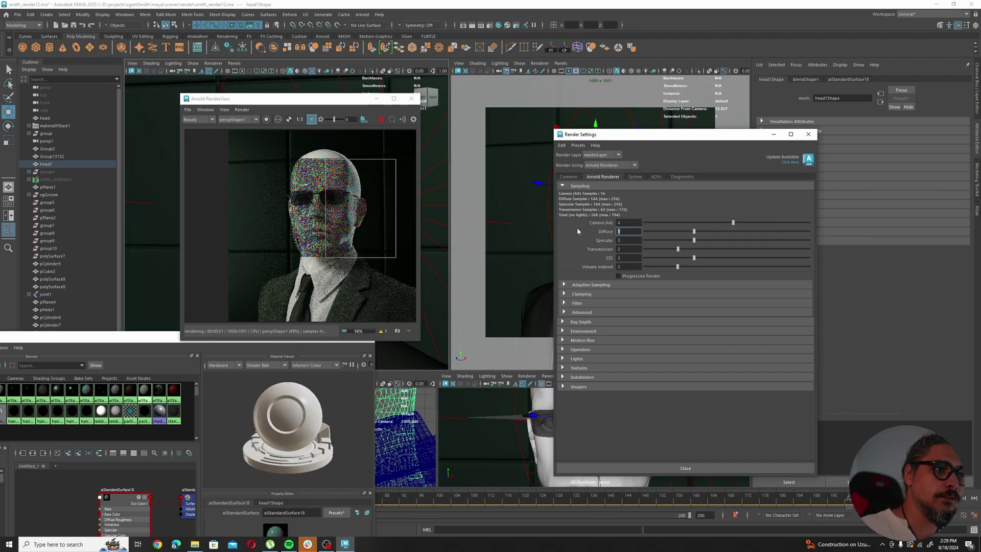
type("2")
key("Tab")
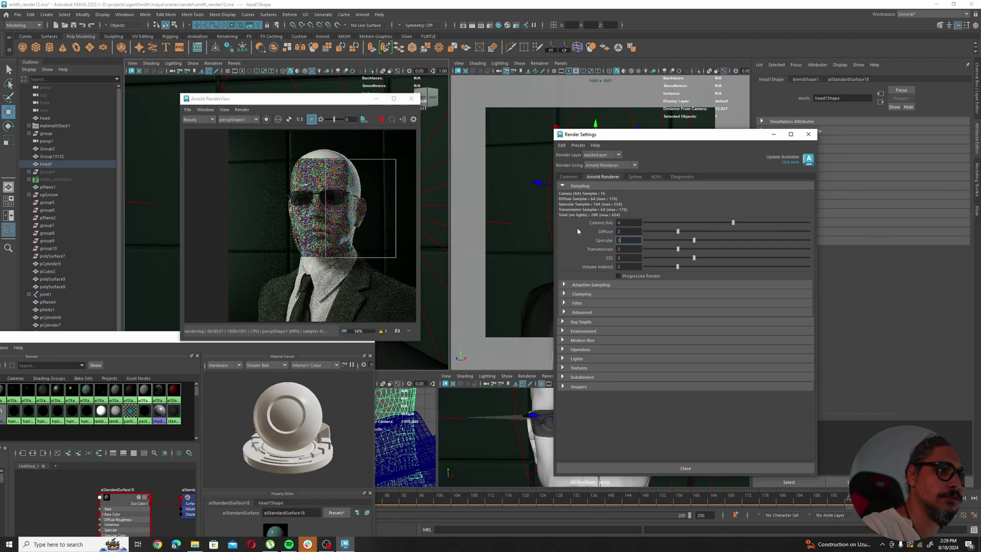
type("2")
key("Return")
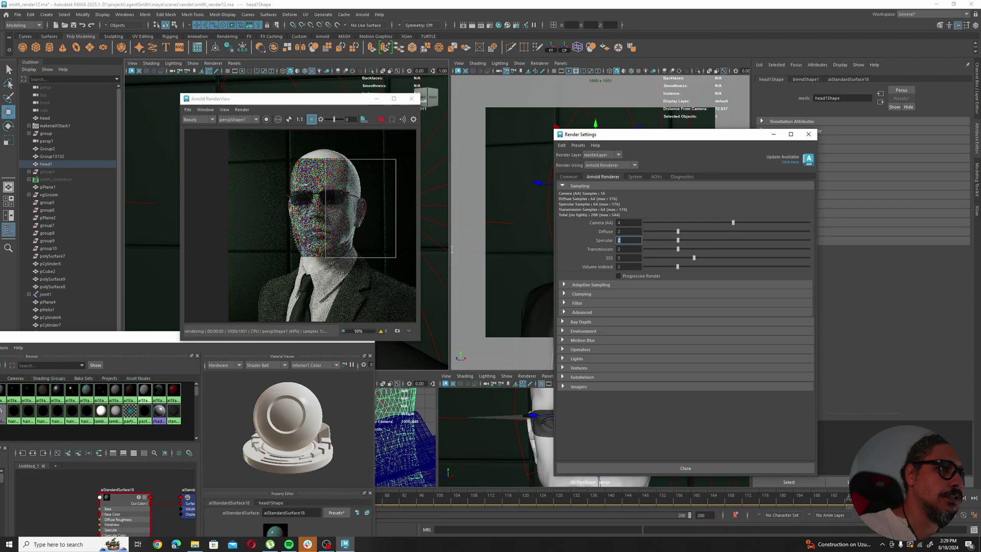
key("Tab")
key("Tab")
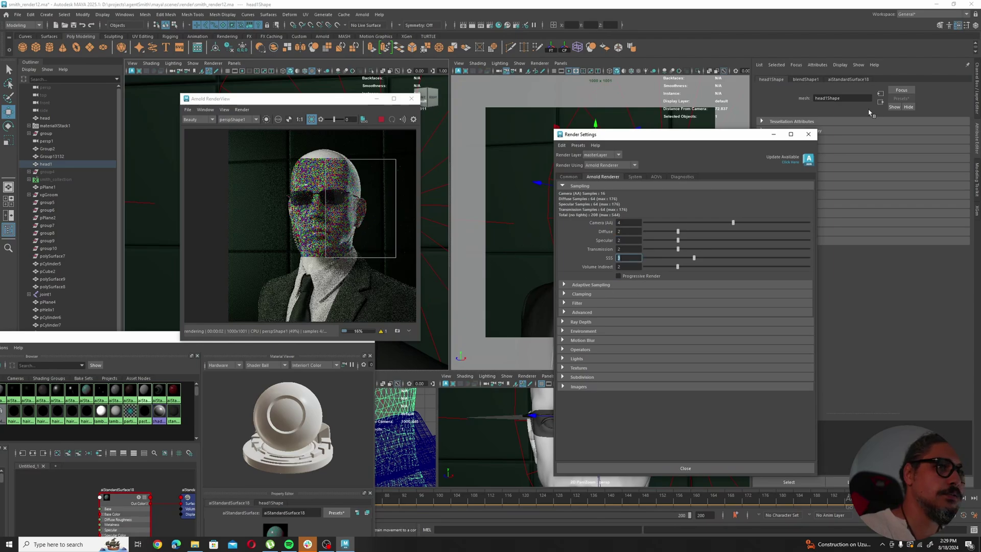
left_click(809, 134)
- Reselect the head's aiStandardSurface18 material and set its subsurface scale to 0.08
scroll(365, 213, "up", 2)
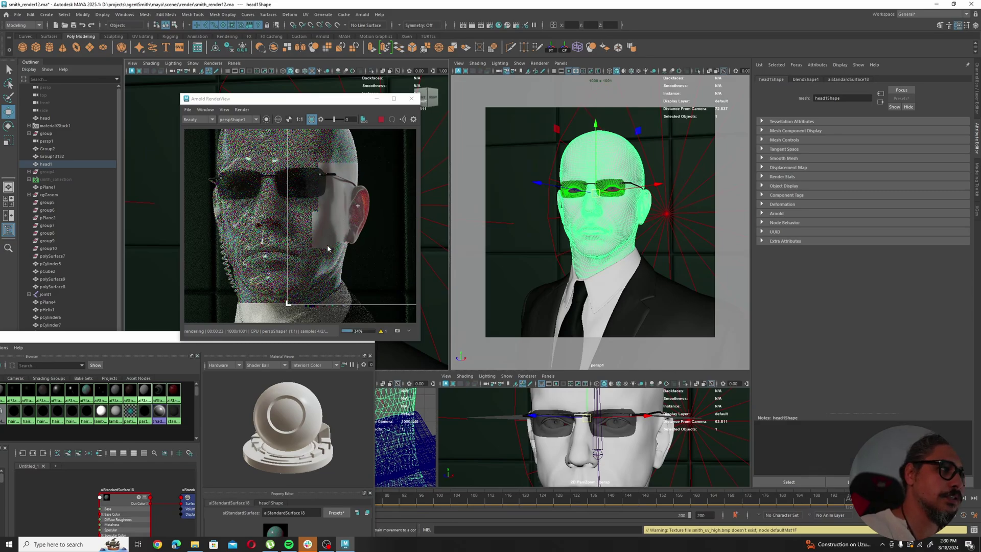
middle_click_drag(343, 232, 326, 229)
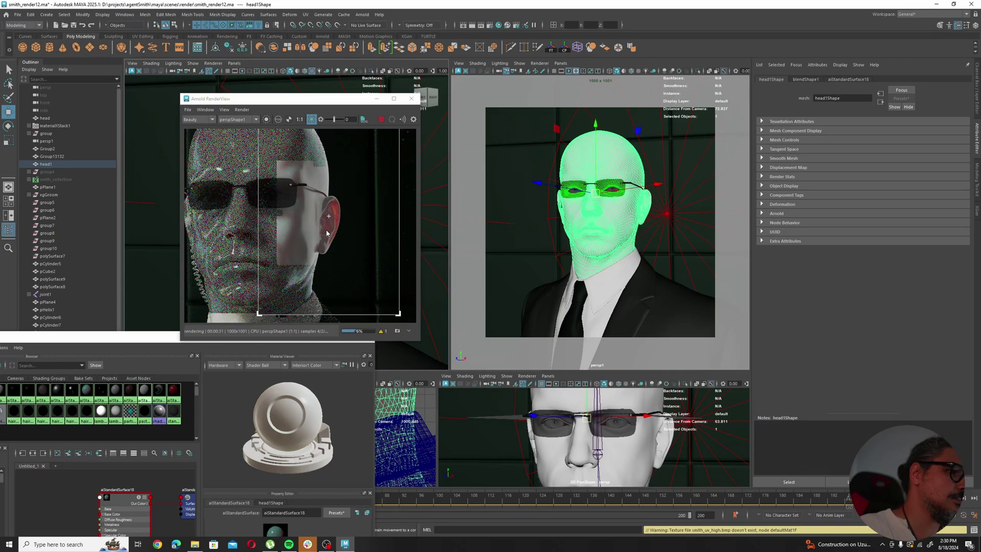
left_click_drag(136, 339, 224, 366)
left_click(370, 318)
left_click_drag(841, 314, 771, 312)
key("BackSpace")
type("0.08")
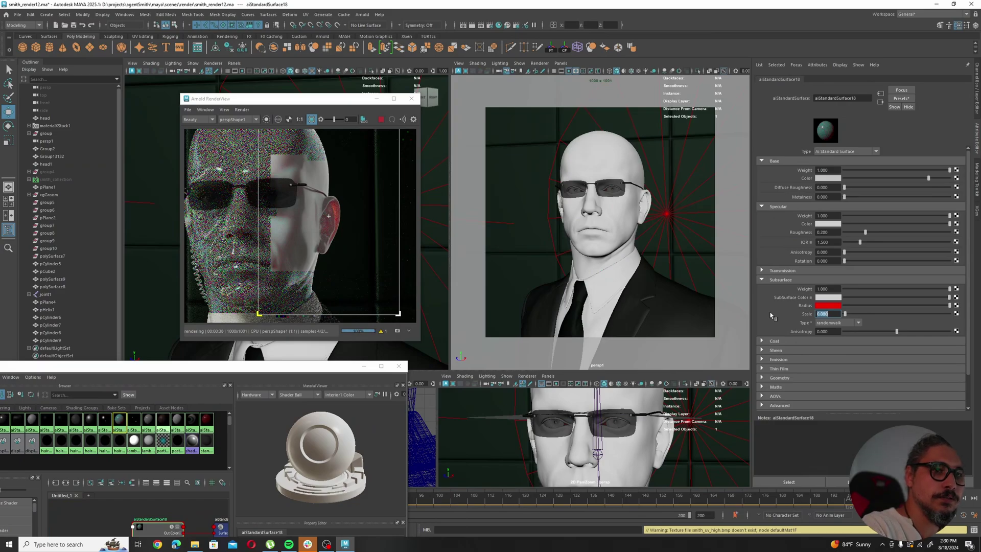
key("Return")
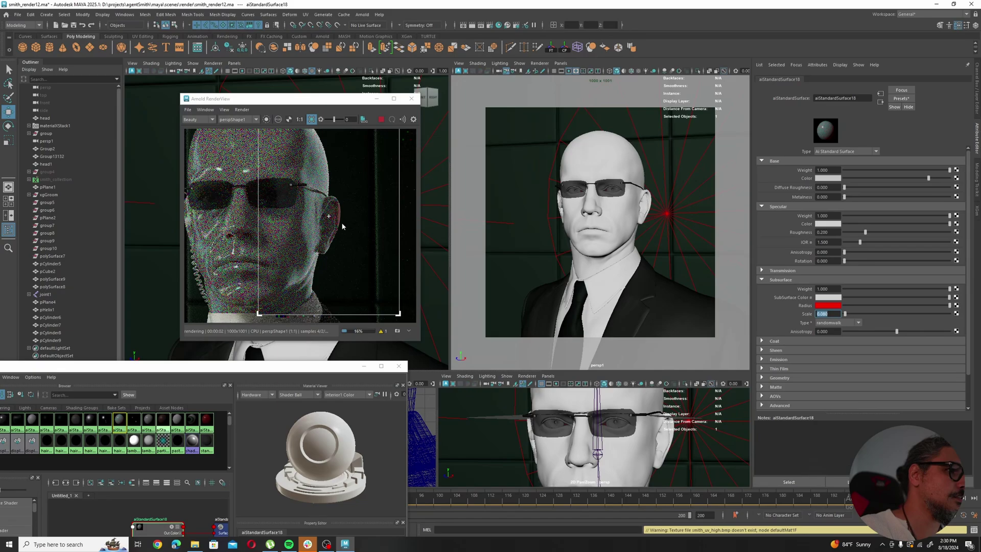
- Inspect the rendered ear up close and redraw the crop region around the nose and mouth
scroll(339, 220, "up", 3)
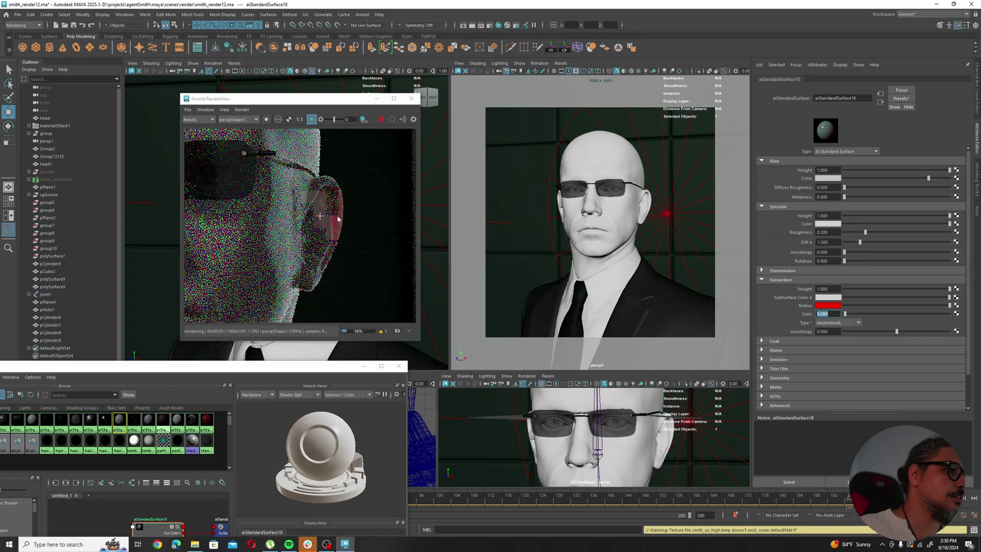
scroll(311, 231, "down", 2)
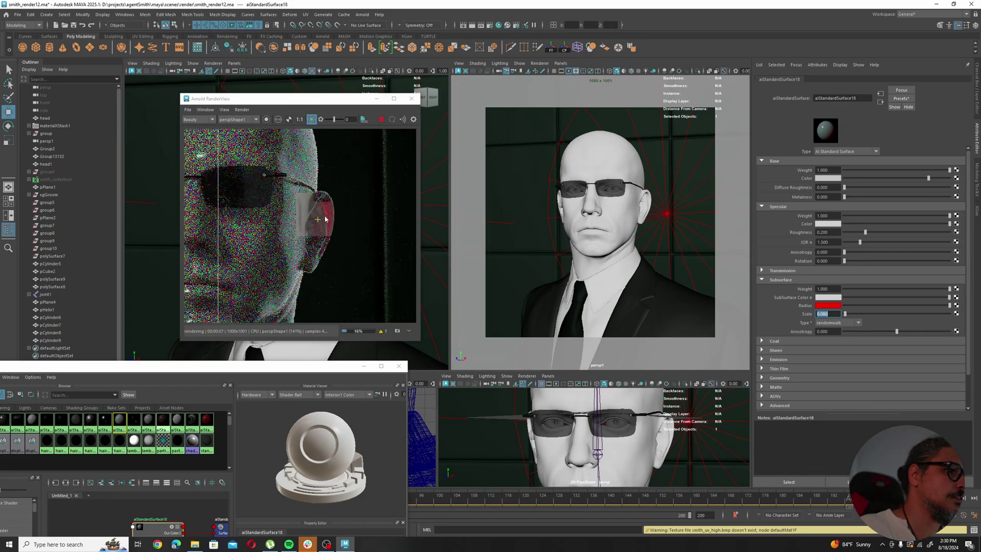
scroll(321, 225, "down", 2)
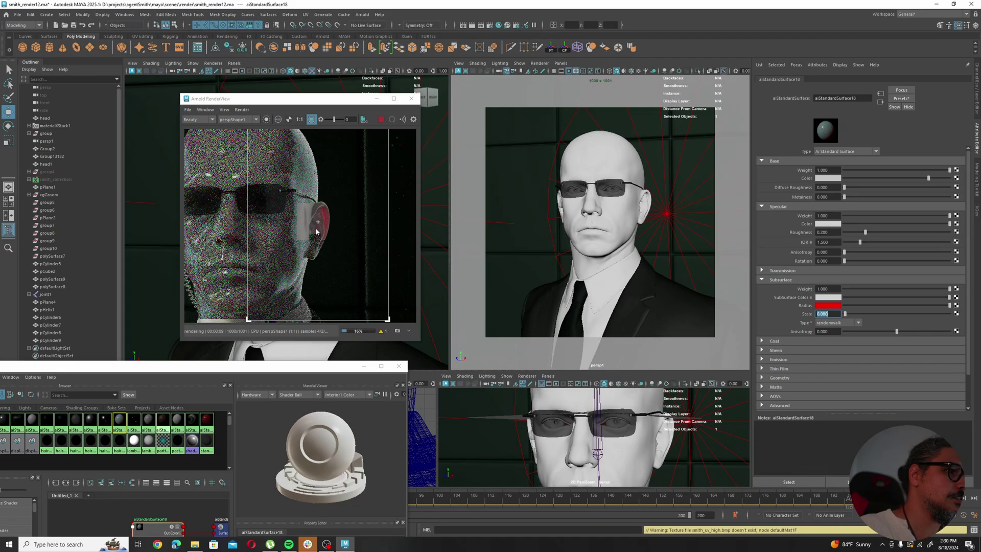
scroll(317, 232, "down", 2)
left_click_drag(368, 153, 326, 230)
left_click(308, 264)
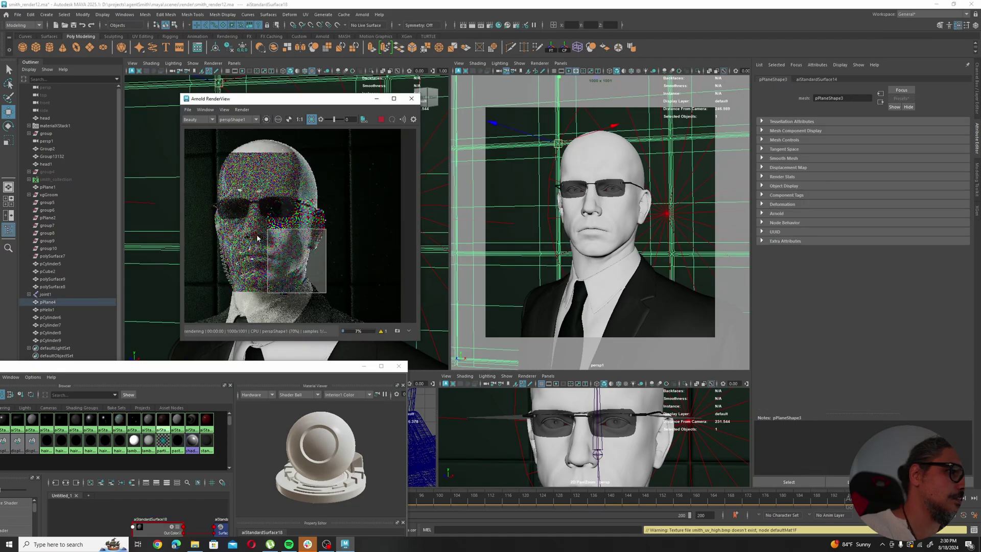
left_click(301, 265)
left_click_drag(300, 264, 260, 228)
- Examine the subsurface scattering around the nose and mouth in the cropped render at several zoom levels
scroll(255, 233, "up", 2)
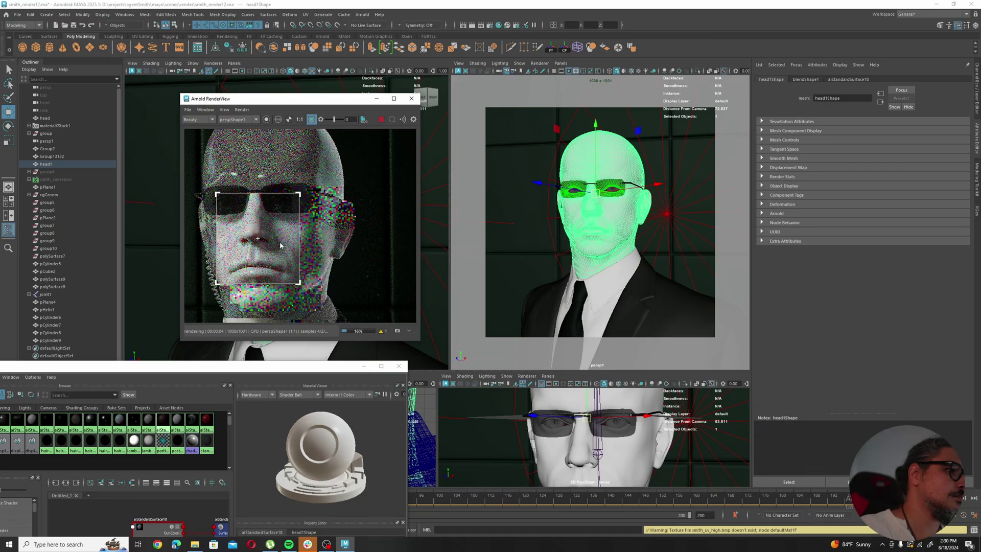
scroll(275, 244, "up", 4)
scroll(269, 248, "down", 3)
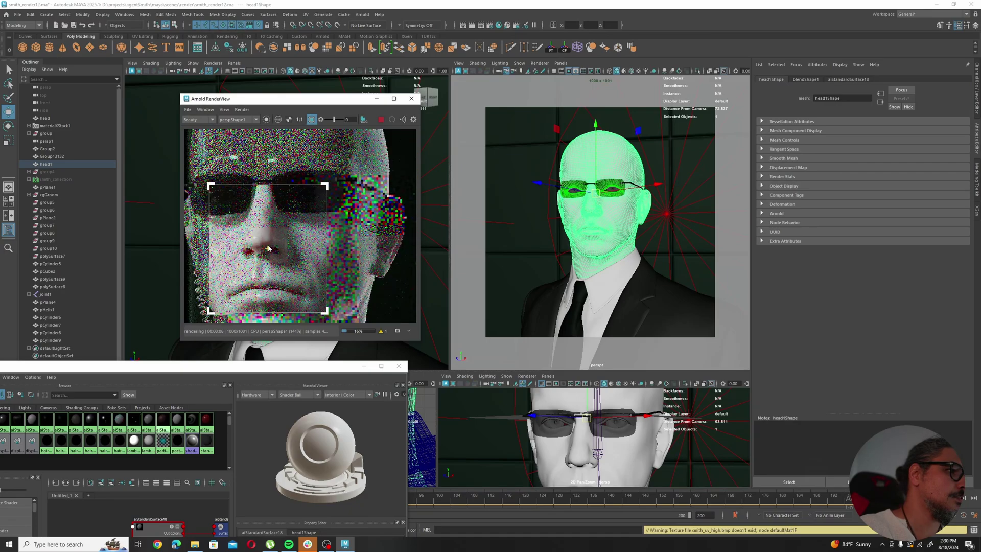
scroll(268, 249, "down", 3)
scroll(309, 268, "up", 3)
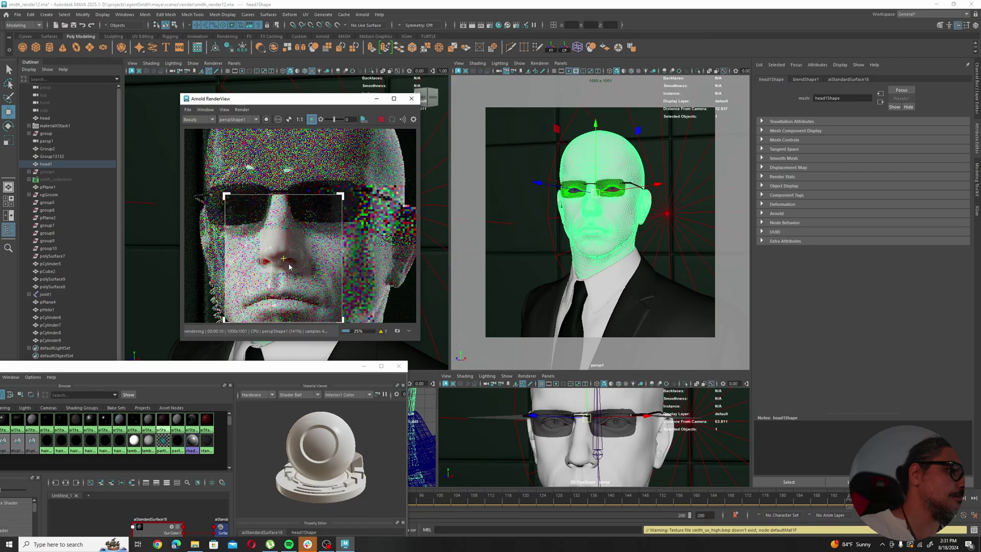
scroll(290, 266, "up", 1)
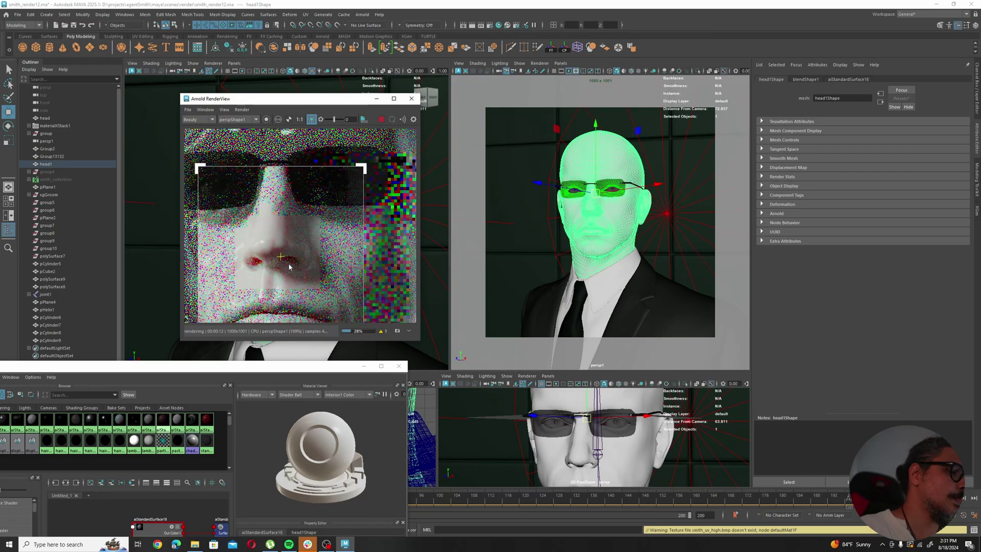
scroll(290, 266, "down", 1)
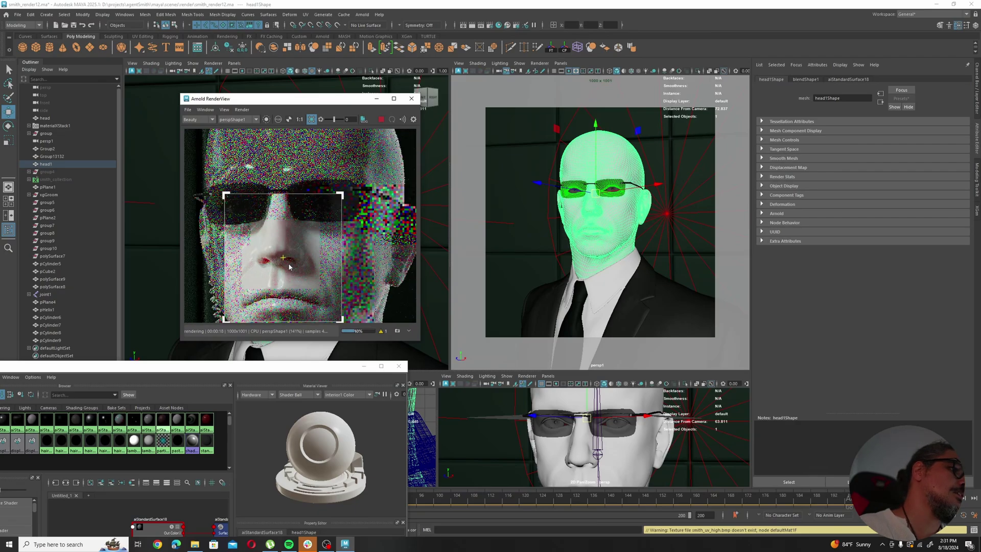
scroll(305, 263, "down", 5)
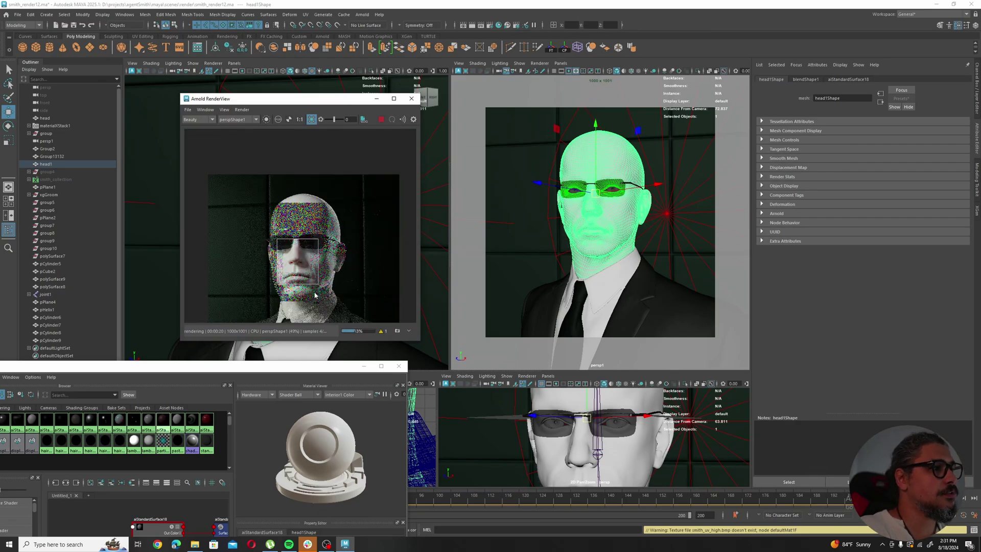
- Stop the preview render, bring Hypershade into view and space out the aiStandardSurface18 node and its shading group in the graph
left_click(381, 120)
left_click_drag(280, 367, 503, 110)
middle_click_drag(319, 289, 259, 279, "alt")
middle_click_drag(419, 300, 404, 308, "alt")
left_click_drag(404, 278, 443, 278)
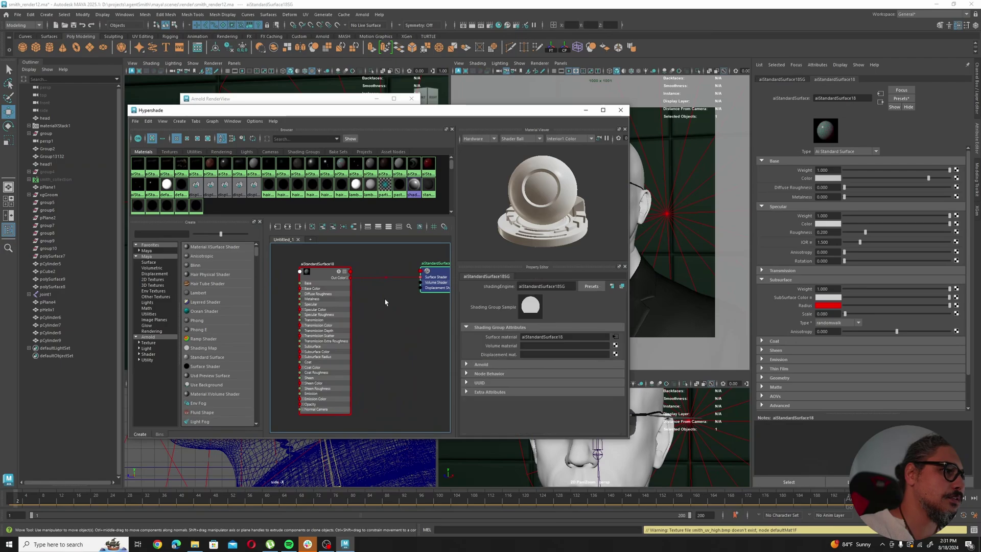
middle_click_drag(386, 302, 389, 287, "alt")
left_click_drag(326, 266, 303, 248)
middle_click_drag(412, 309, 378, 323, "alt")
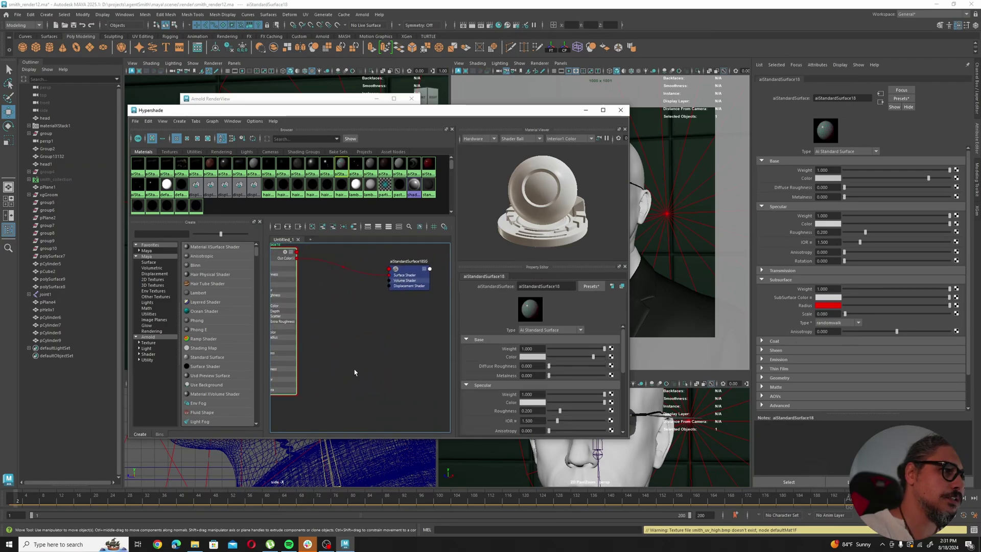
- Add a File [Texture] node to the material graph below the shading group
left_click(355, 370)
key("Tab")
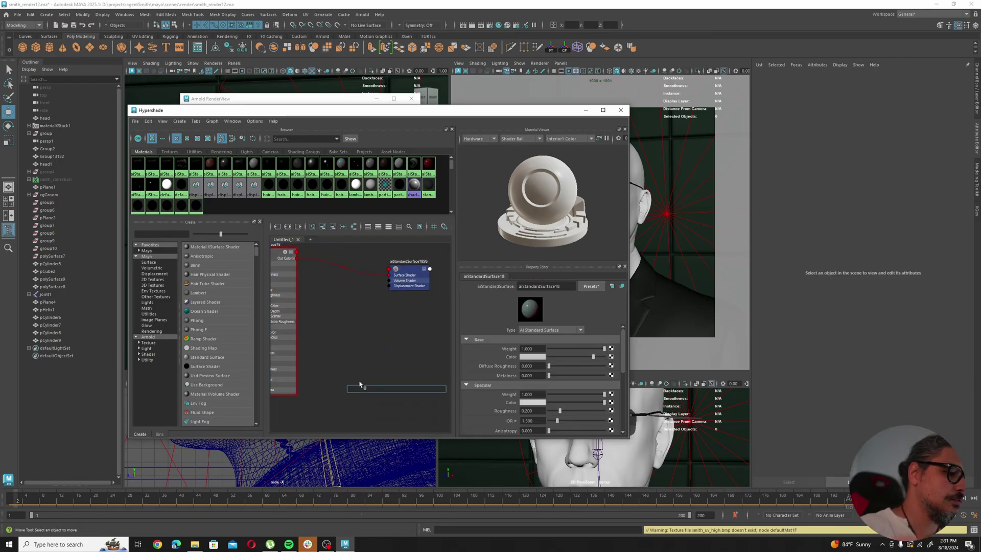
type("file")
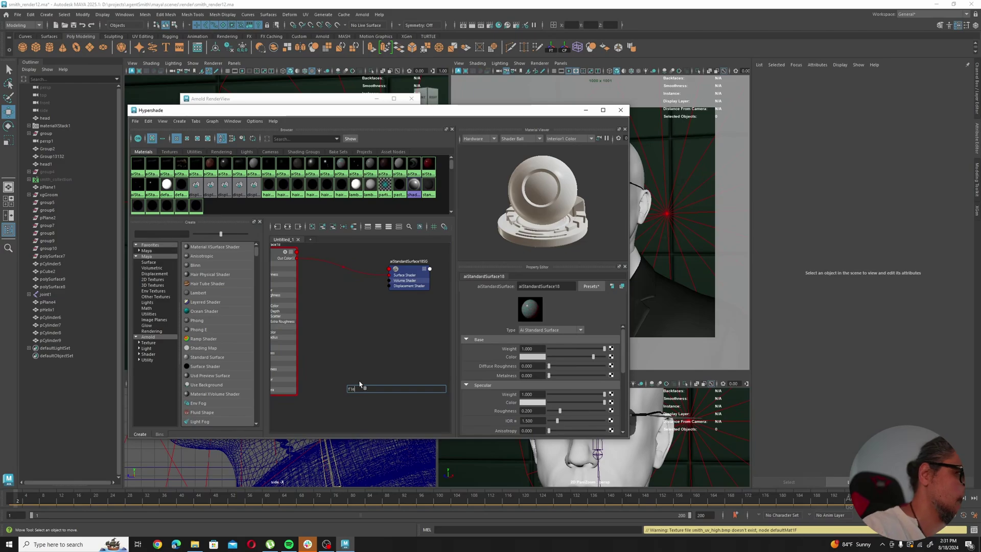
key("BackSpace")
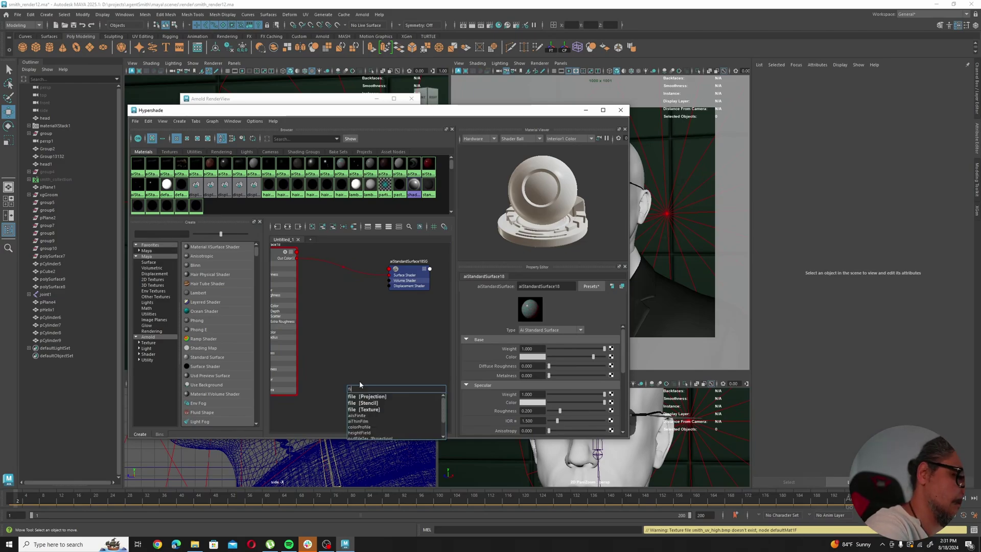
left_click(372, 410)
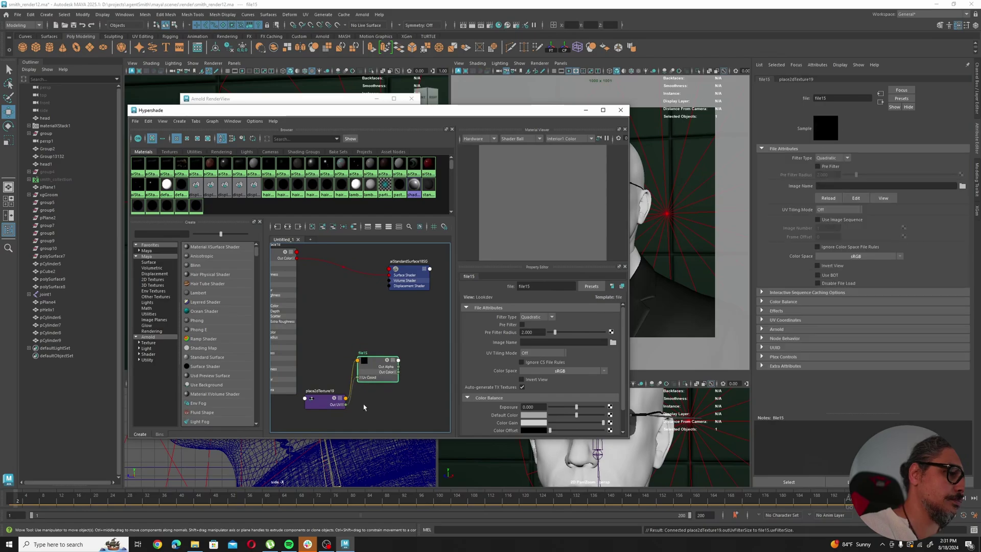
- Dismiss the texture's image browser without choosing a file and set the current project to D:\projects\agentSmith\maya
left_click(613, 342)
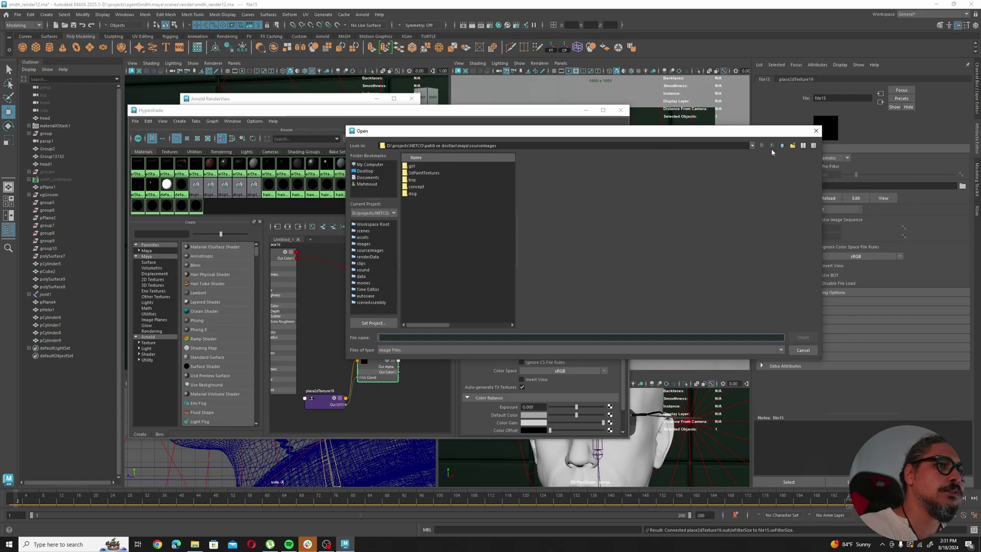
left_click(817, 131)
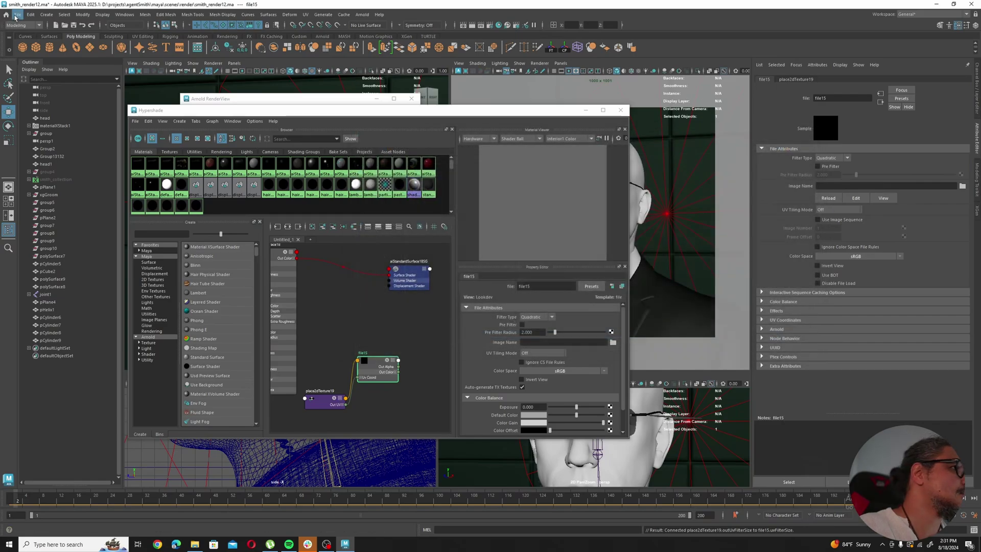
left_click(17, 15)
mouse_move(49, 273)
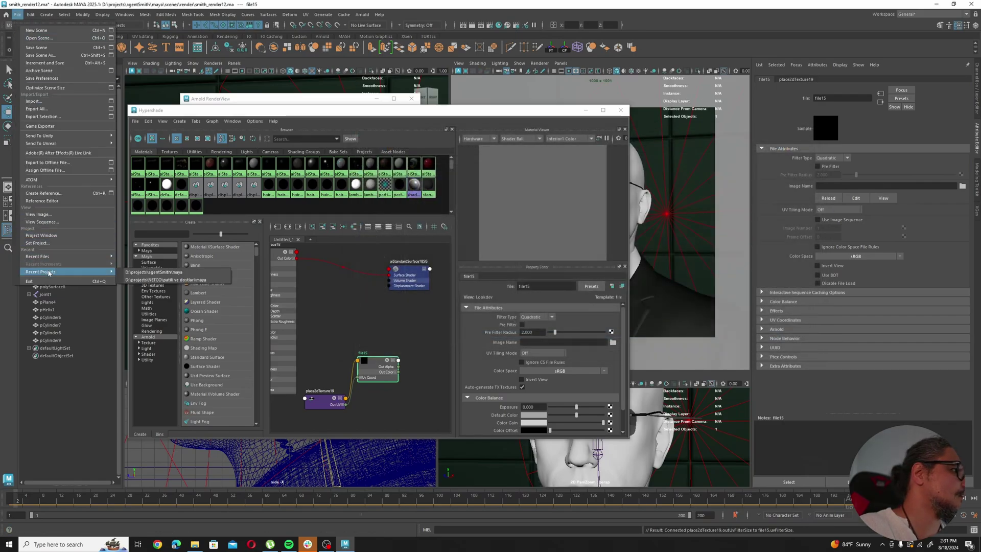
left_click(212, 272)
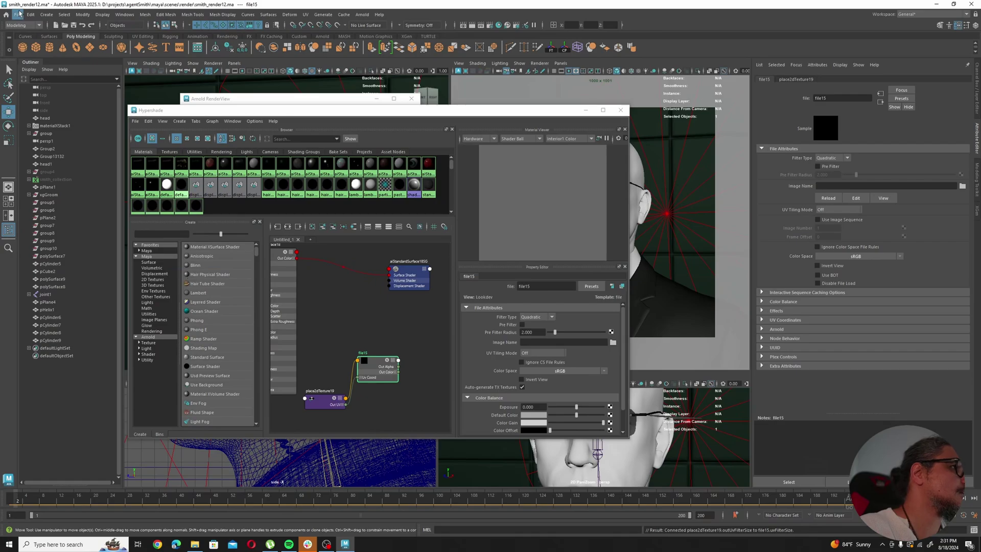
- Load the head displacement map ending in DM1004.exr from the project's sourceimages folder into the file15 texture
left_click(613, 342)
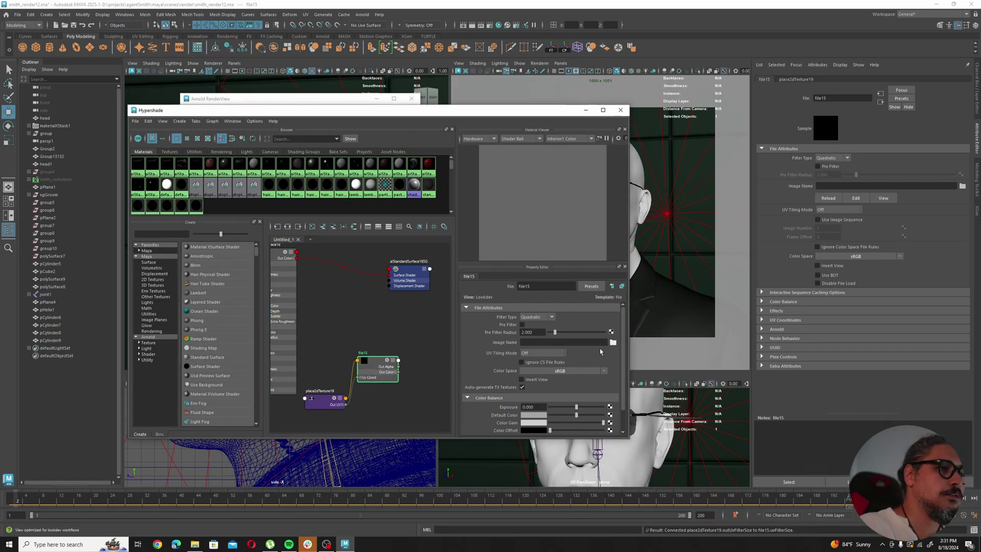
left_click_drag(517, 223, 638, 228)
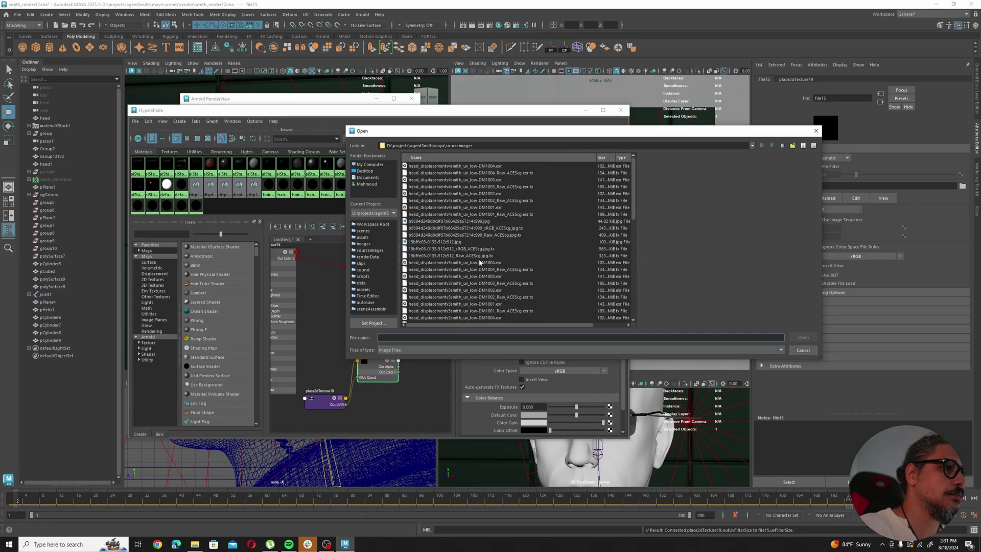
left_click(460, 166)
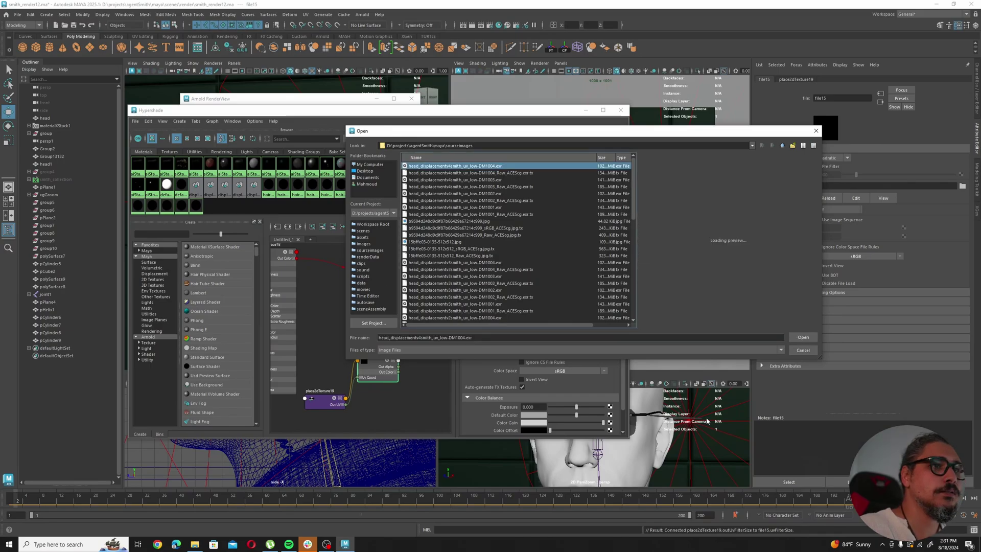
left_click(804, 338)
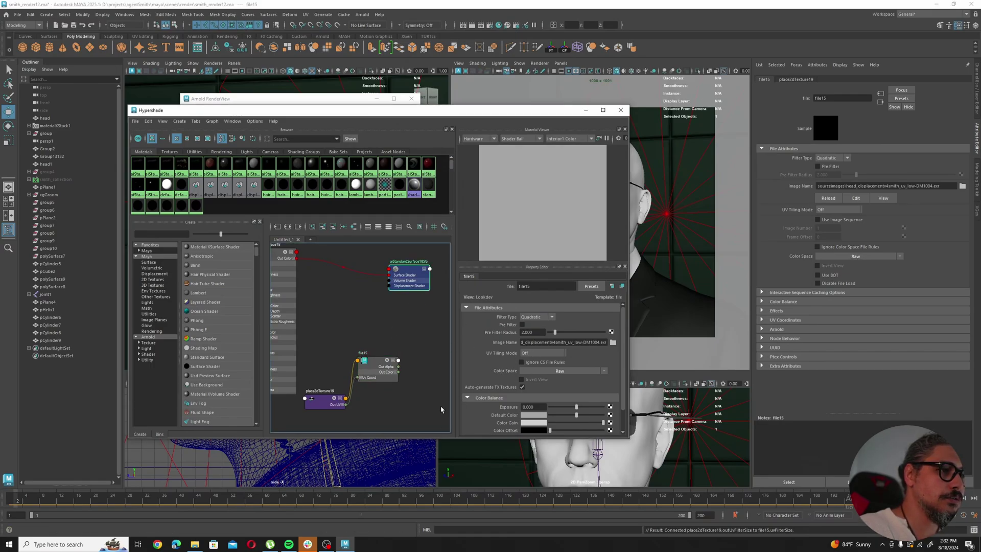
- Set the file texture's UV tiling mode to UDIM (Mari) and connect it through a displacement shader to the head's shading group
scroll(511, 332, "down", 1)
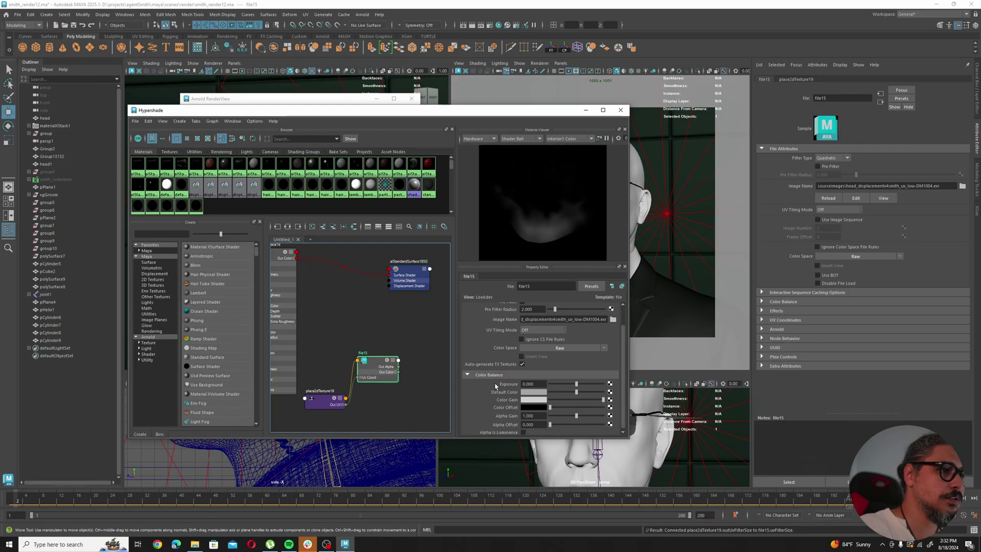
left_click(543, 330)
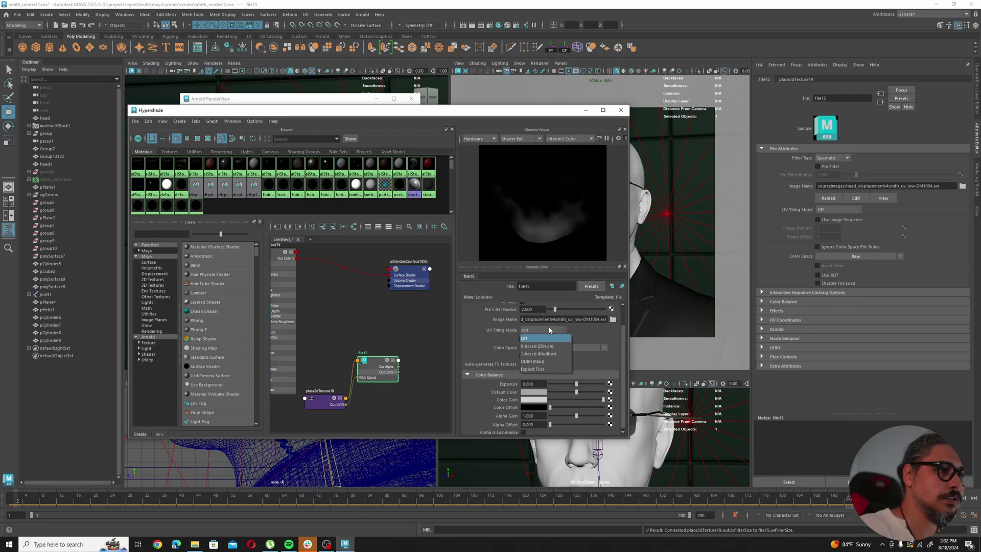
left_click(539, 361)
scroll(409, 316, "down", 2)
left_click(412, 318)
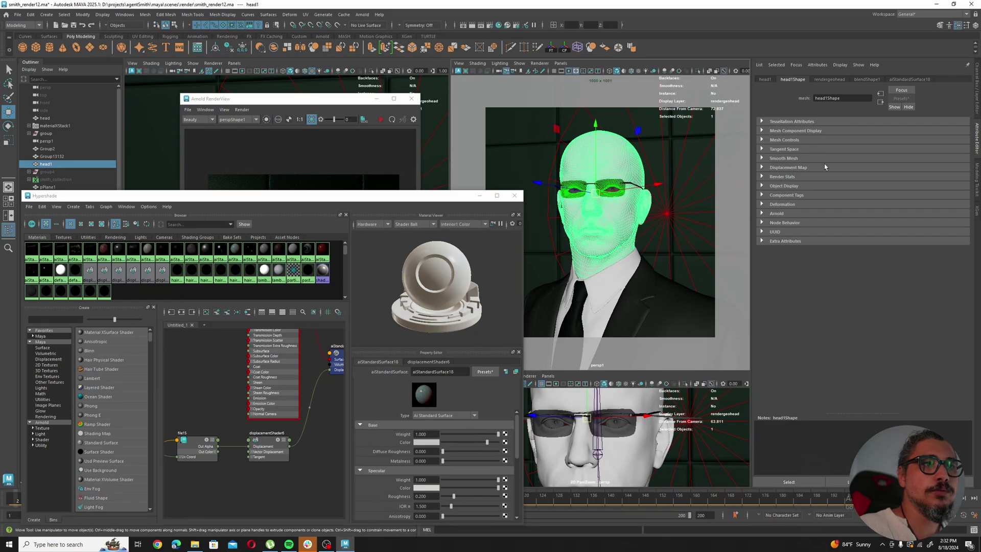
- Set the Arnold subdivision type of the head1 mesh to catclark and expand its displacement attributes
left_click(777, 213)
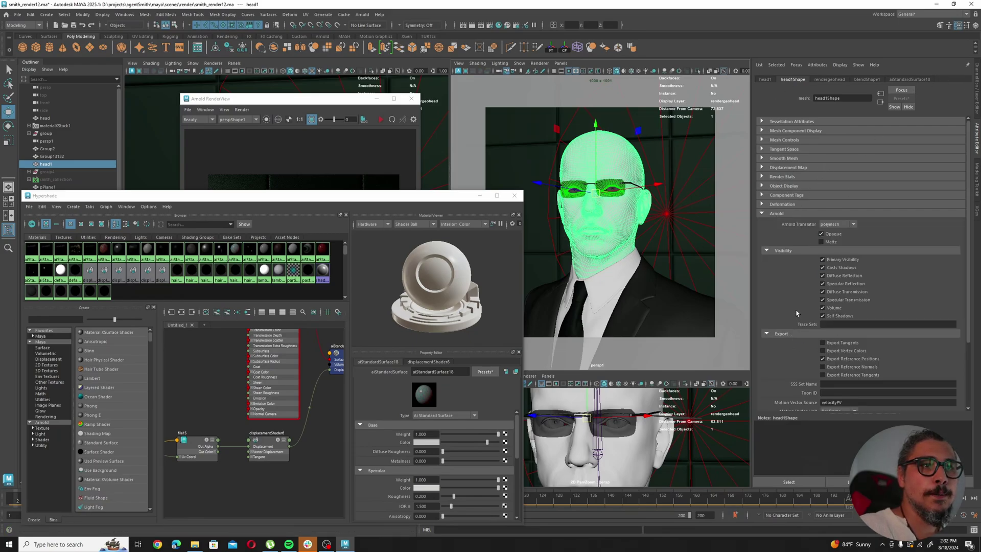
scroll(798, 317, "down", 3)
scroll(789, 338, "down", 1)
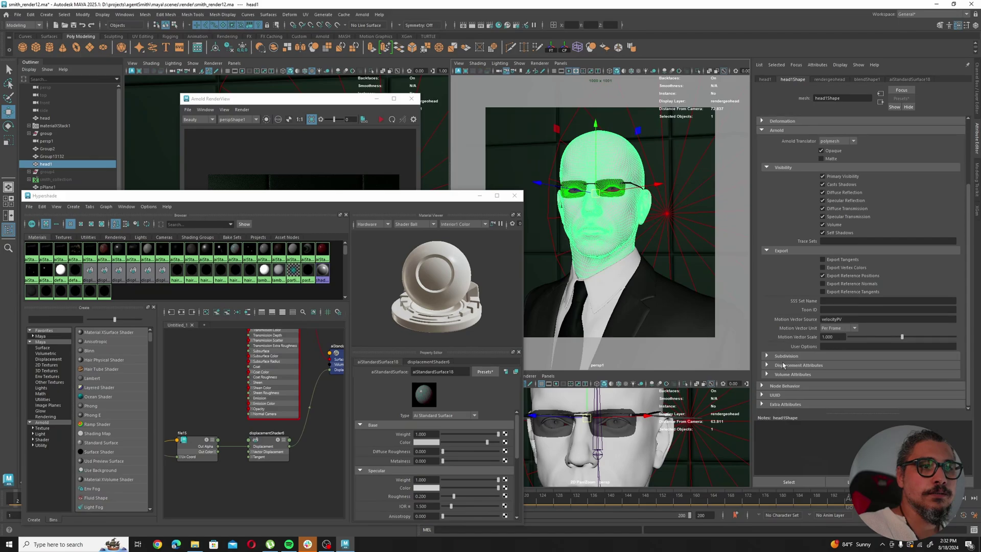
left_click(785, 356)
scroll(790, 334, "down", 1)
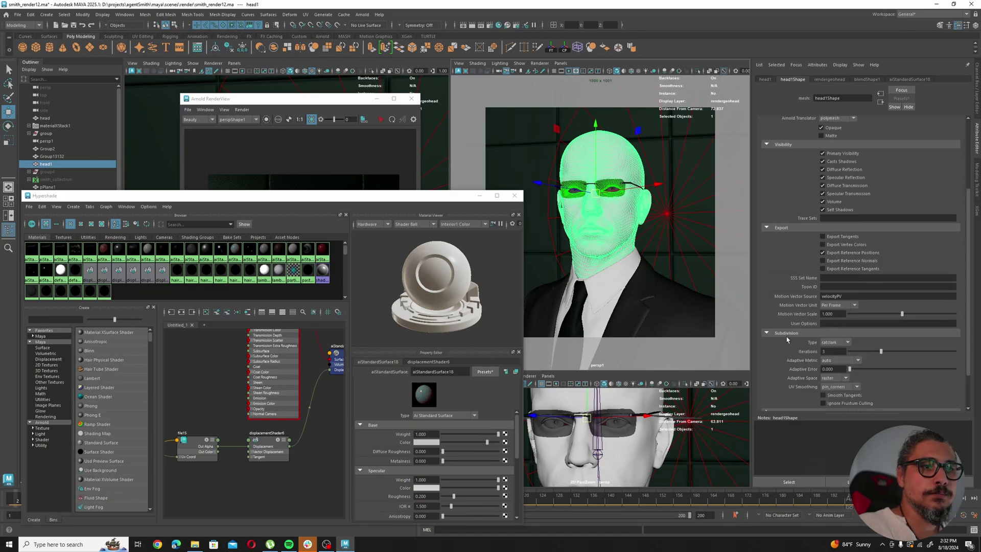
left_click(834, 342)
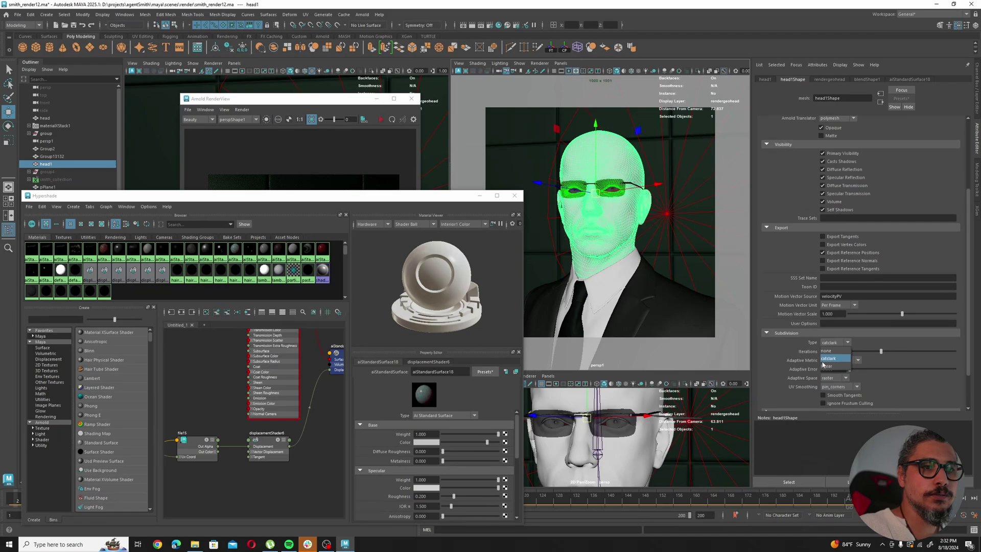
left_click(840, 359)
scroll(782, 360, "down", 1)
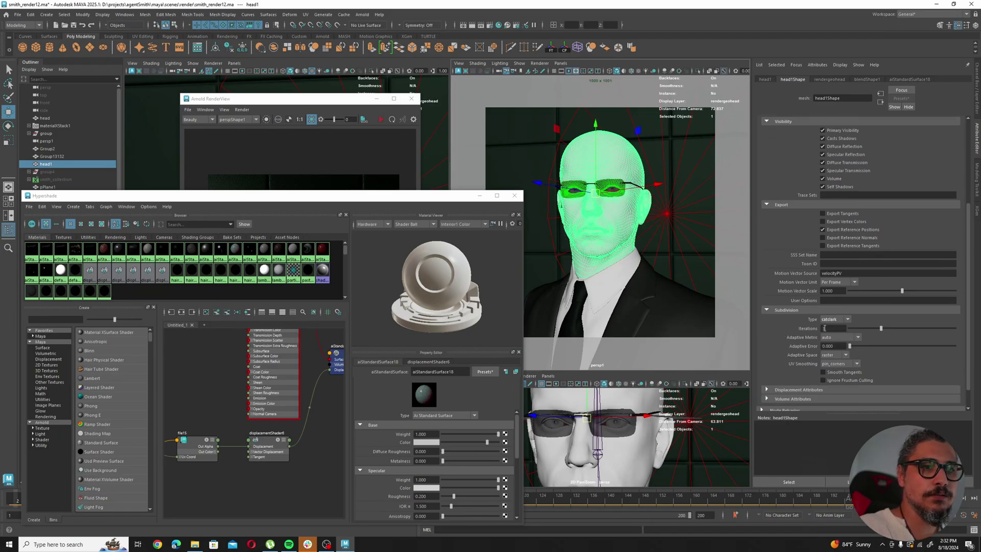
scroll(781, 337, "down", 1)
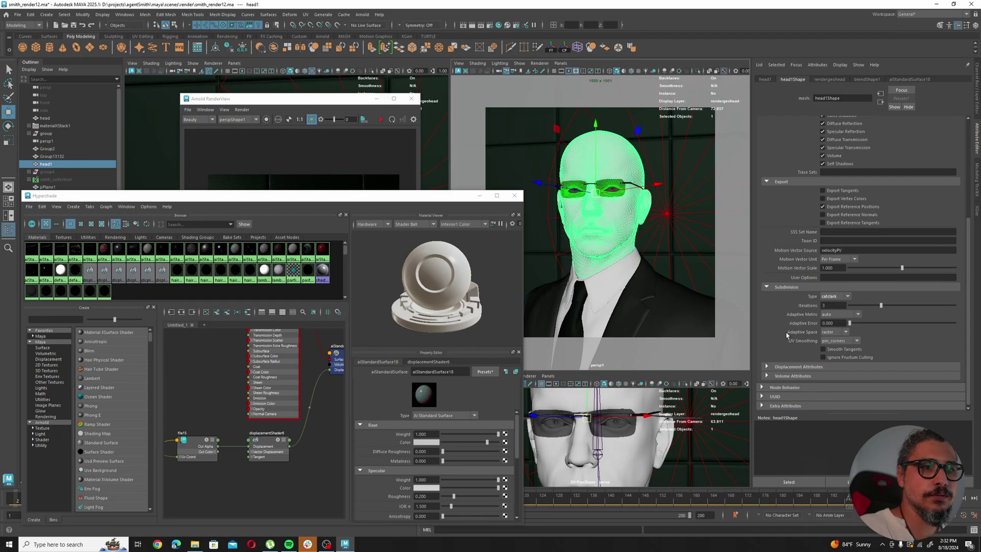
left_click(782, 366)
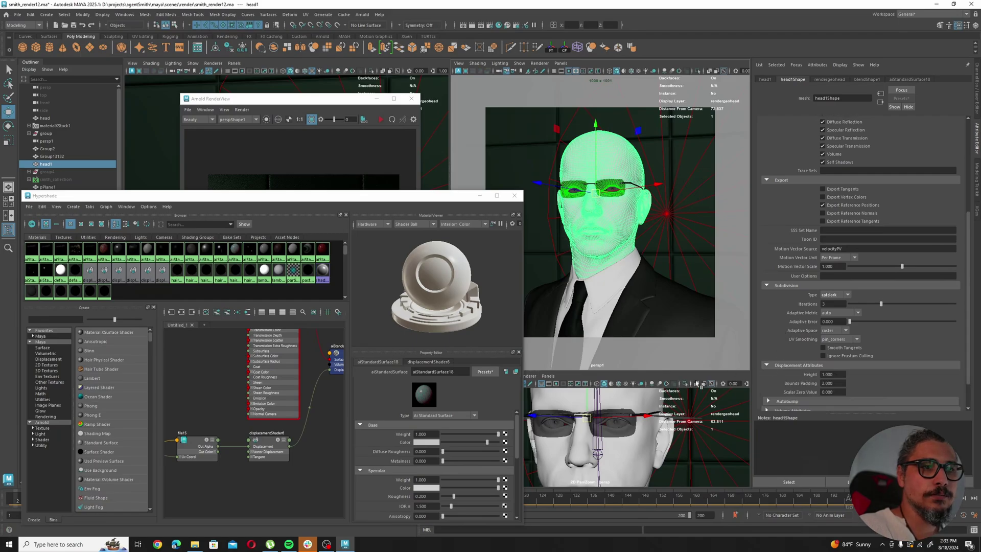
scroll(849, 340, "down", 2)
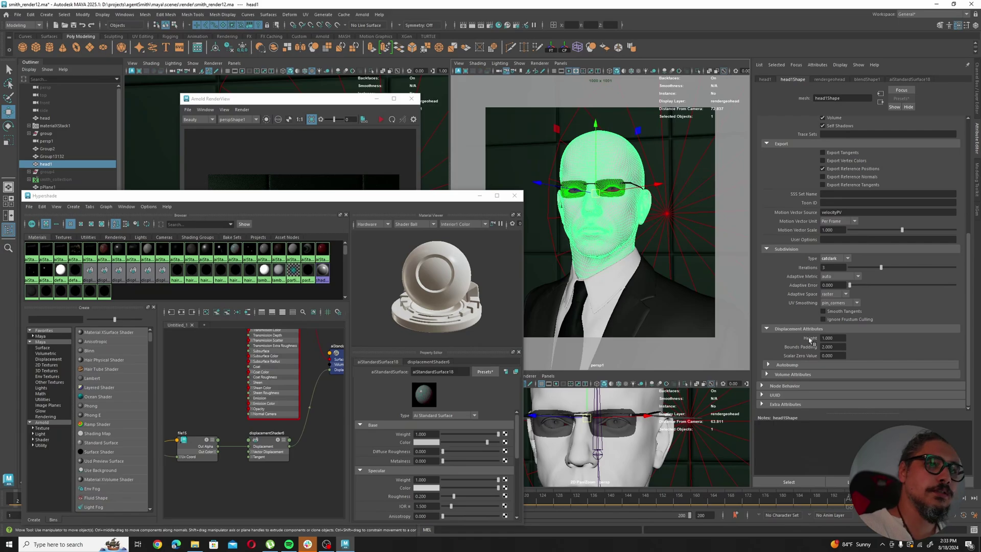
- Restart the cropped Arnold render and examine the displaced skin detail around the nose, mouth and cheeks at several zoom levels
left_click_drag(406, 199, 325, 345)
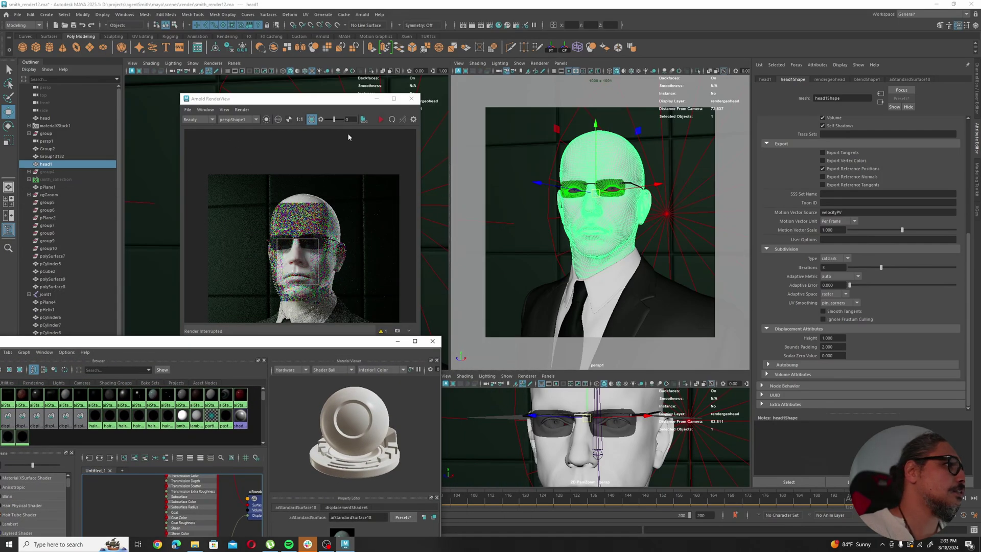
left_click(381, 121)
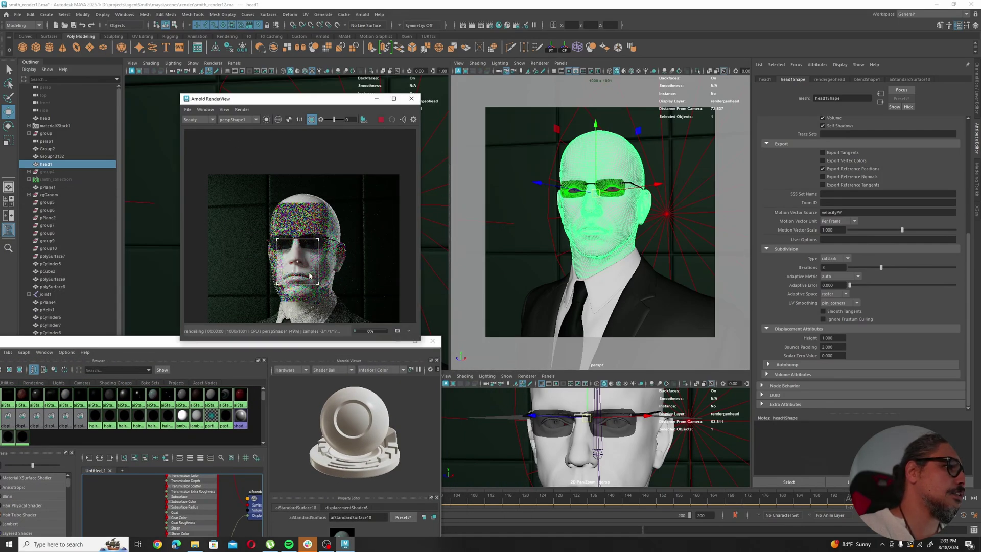
scroll(306, 269, "up", 5)
scroll(321, 269, "down", 5)
scroll(320, 269, "up", 4)
scroll(320, 269, "down", 2)
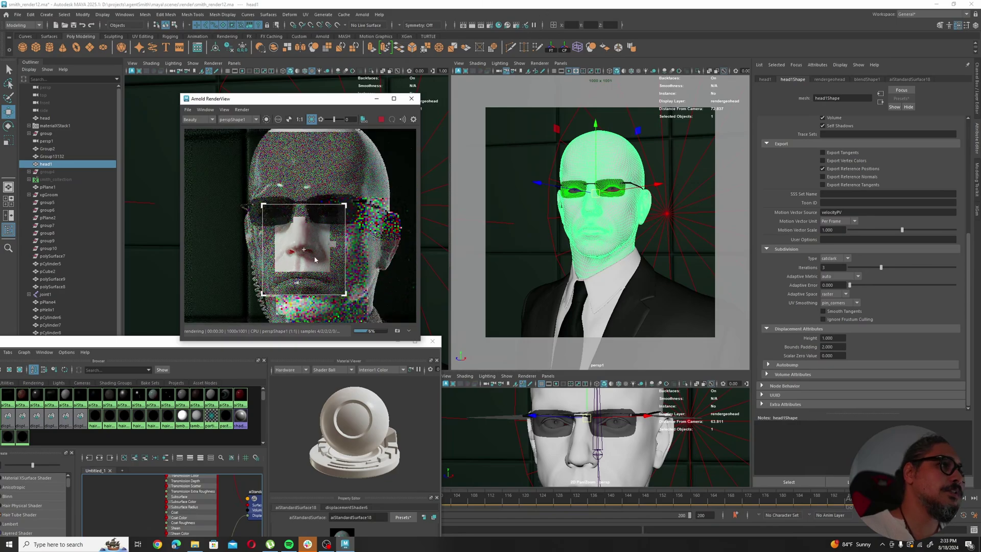
scroll(320, 260, "up", 1)
scroll(319, 265, "up", 1)
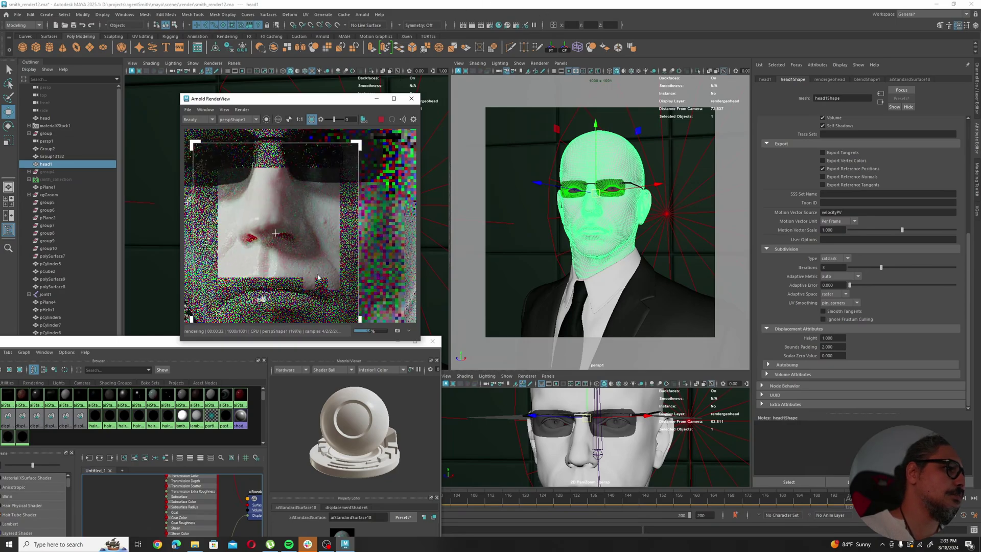
scroll(328, 276, "up", 1)
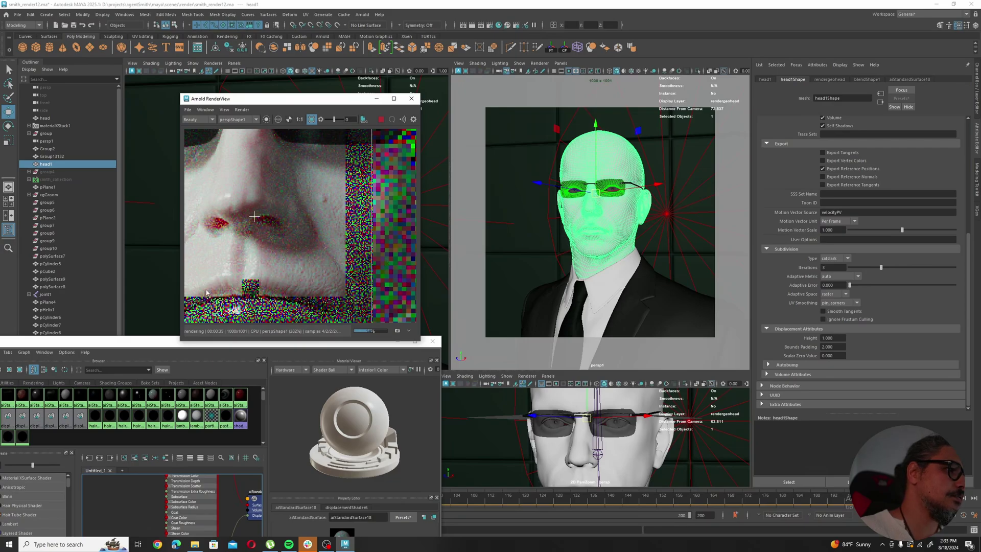
scroll(293, 240, "down", 2)
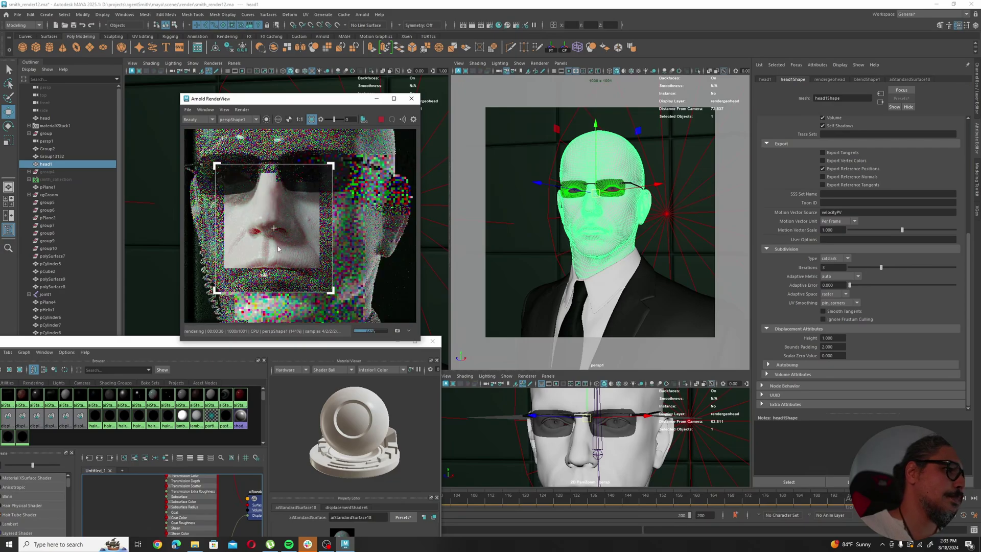
scroll(278, 247, "up", 3)
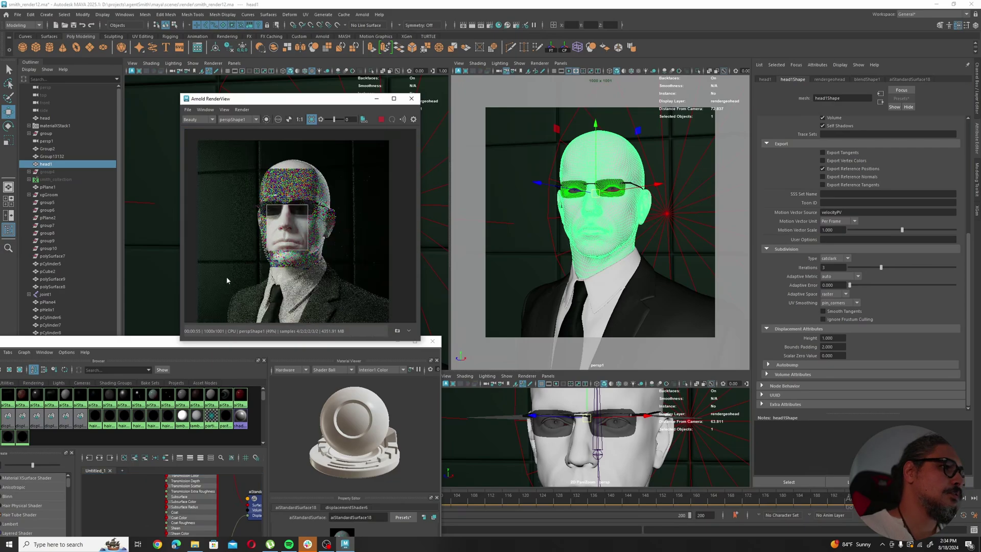
scroll(289, 255, "up", 4)
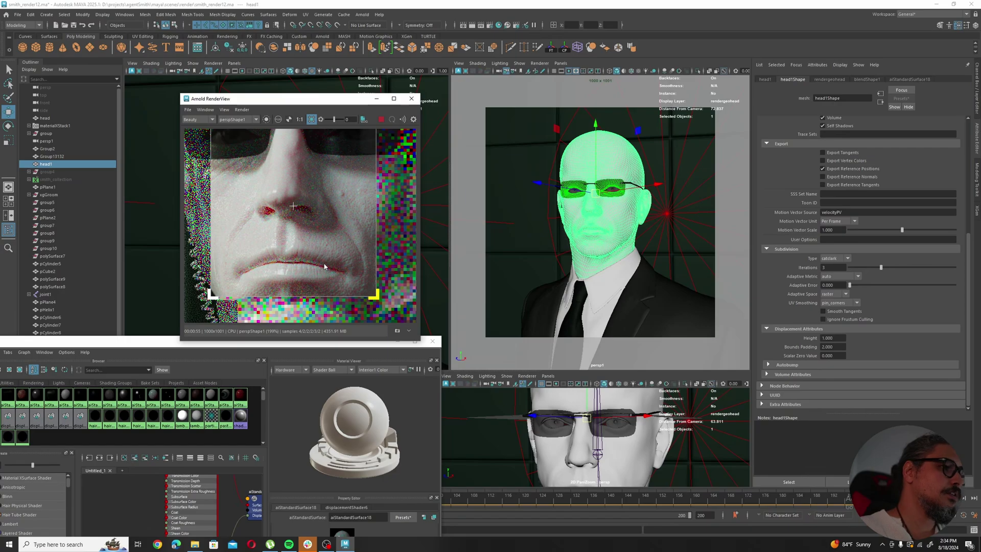
scroll(306, 258, "down", 3)
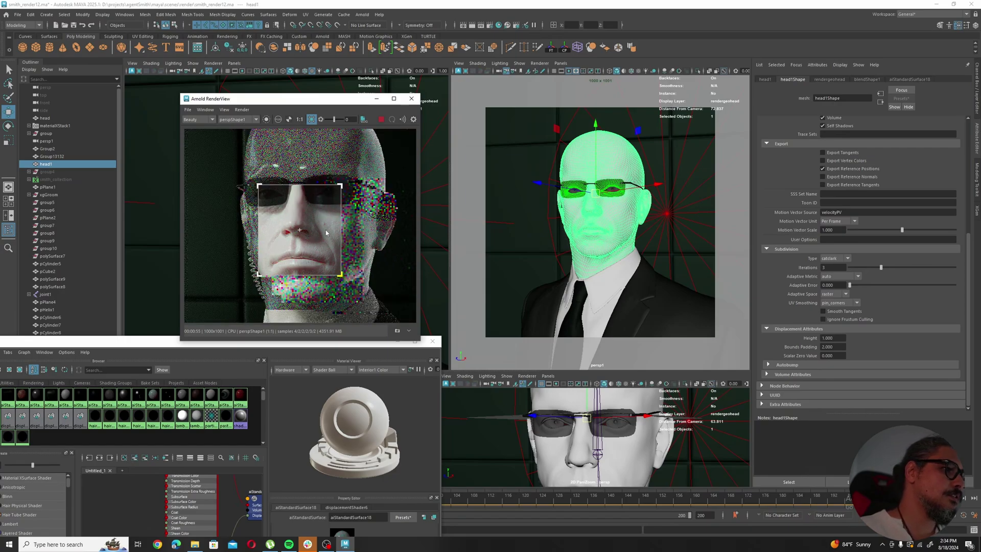
scroll(305, 257, "up", 3)
middle_click_drag(333, 263, 346, 244)
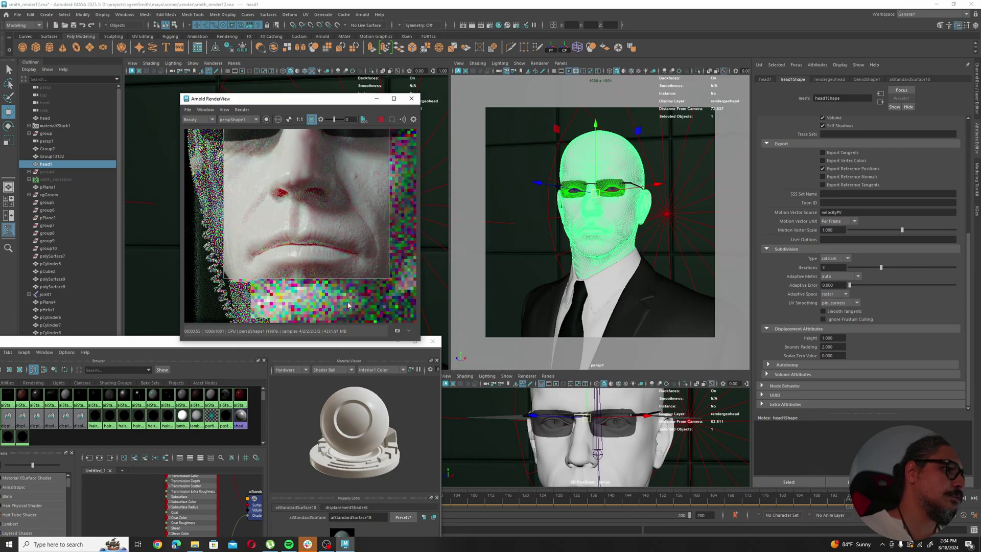
left_click_drag(142, 342, 237, 326)
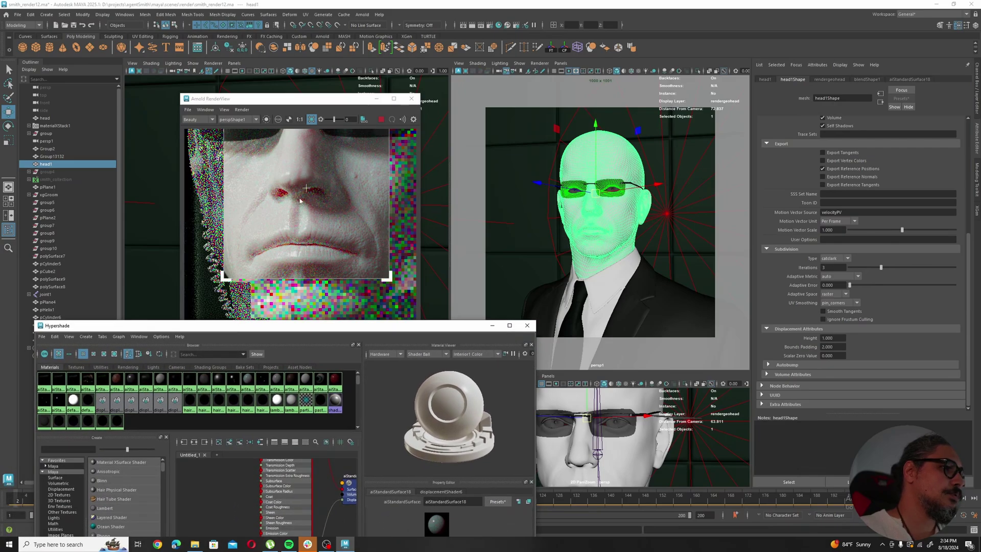
scroll(311, 235, "down", 2)
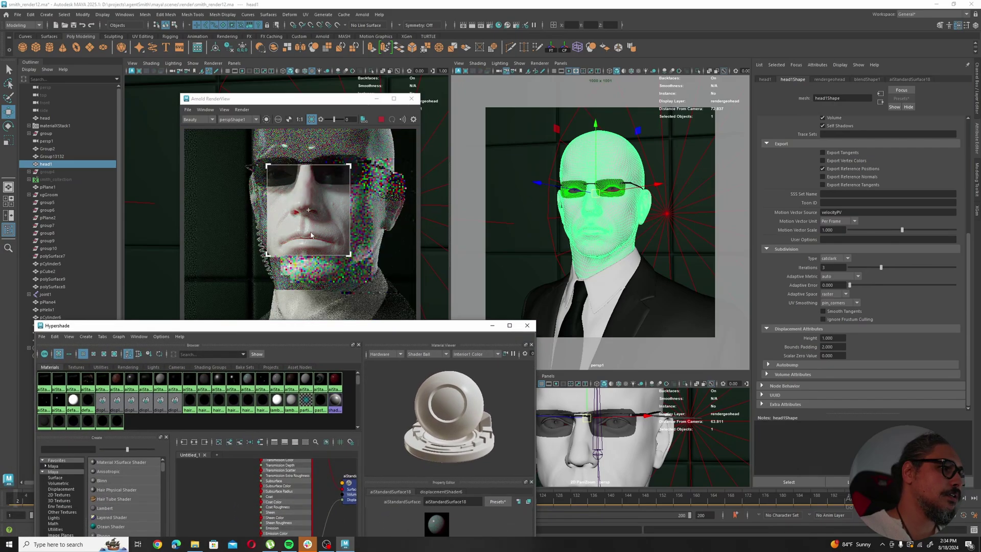
- Set the subsurface scale of the head's aiStandardSurface18 material to 0.017
left_click(617, 214)
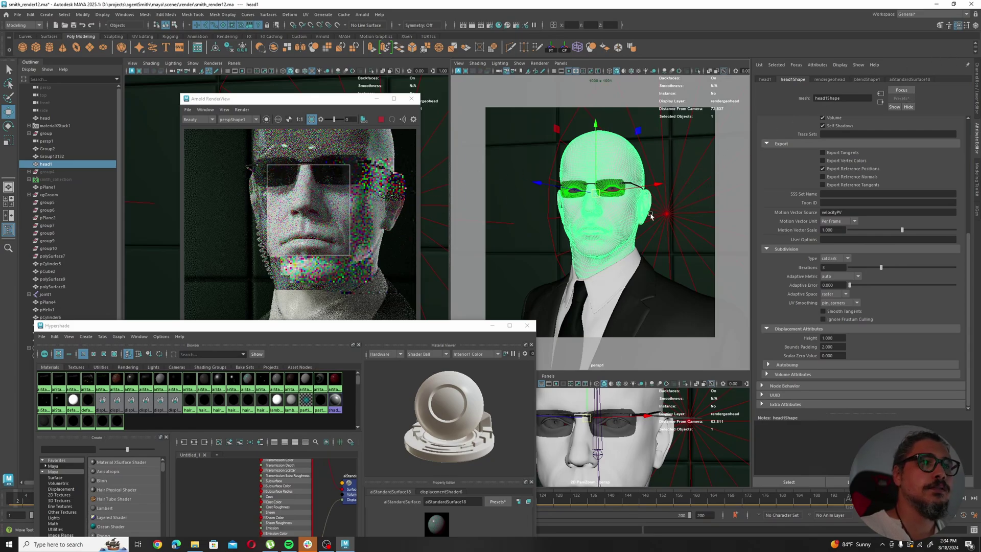
left_click(923, 81)
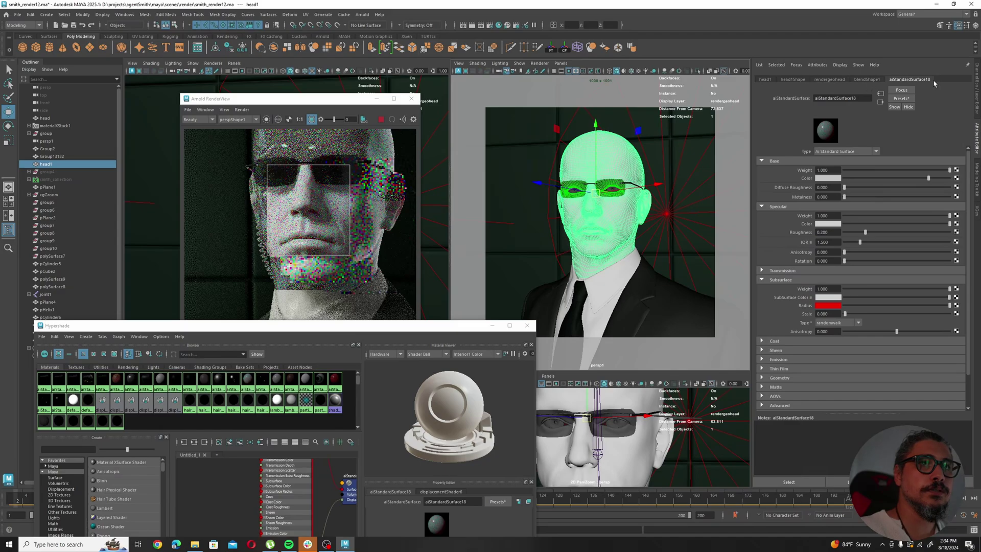
left_click(834, 314)
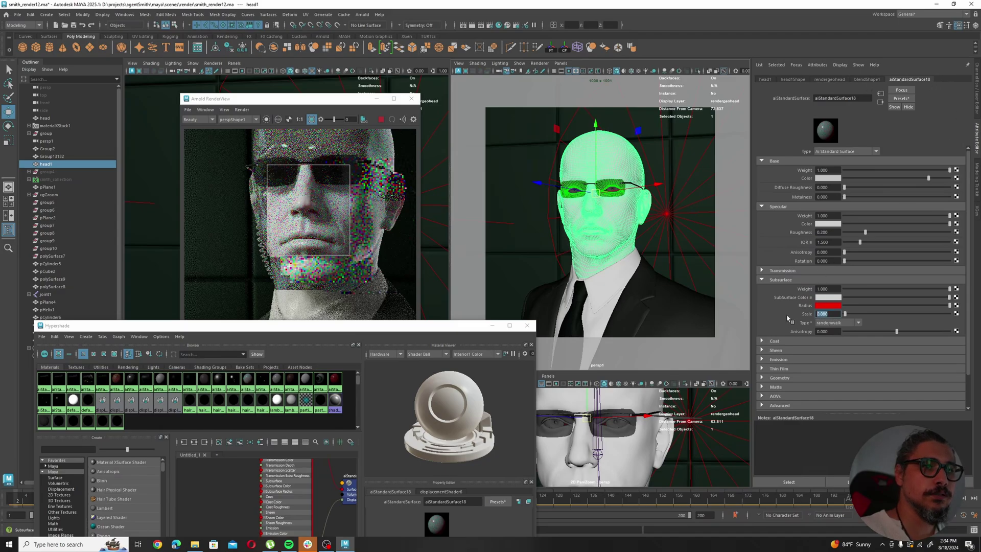
type(".017")
key("Return")
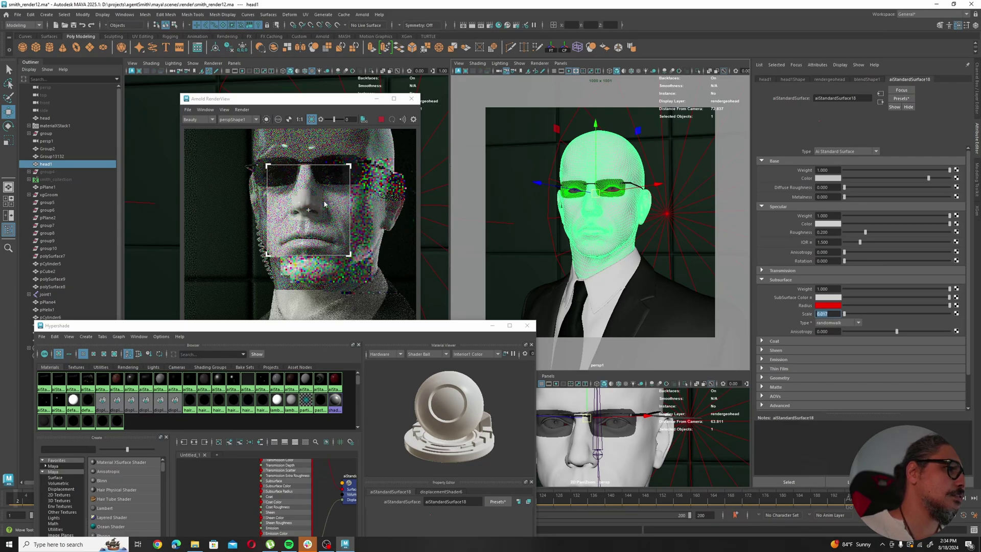
- Shift the Arnold render crop region from the face to the area around the ear
left_click(308, 223)
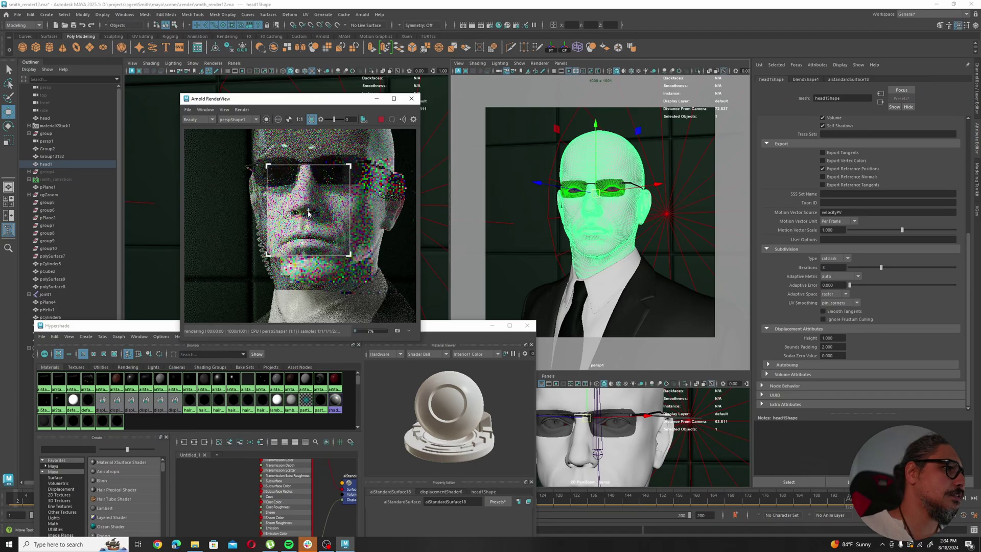
left_click_drag(308, 211, 391, 211)
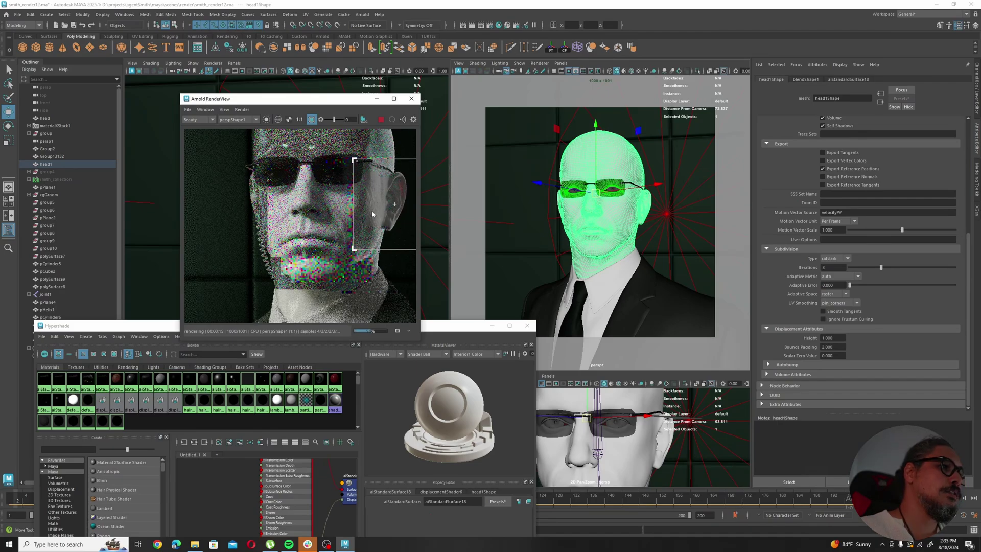
- Try subsurface scale values of 0.25 and 0.03 on the head's aiStandardSurface18 material
left_click(863, 81)
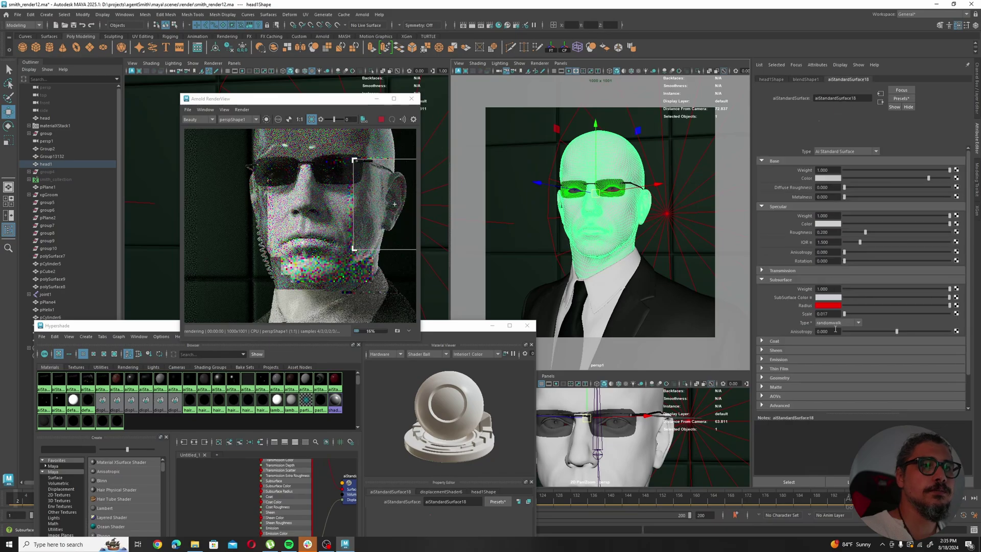
left_click(833, 315)
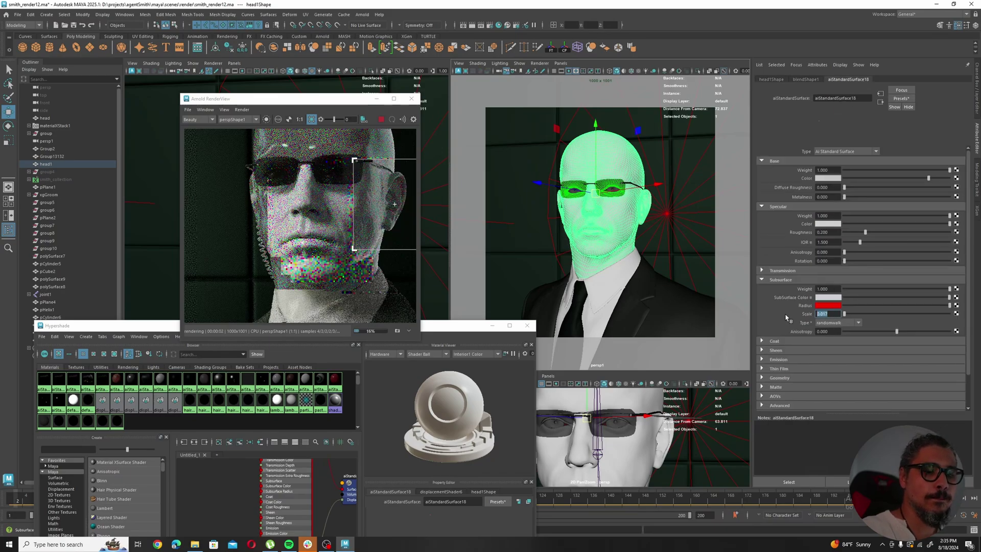
key("BackSpace")
type(".")
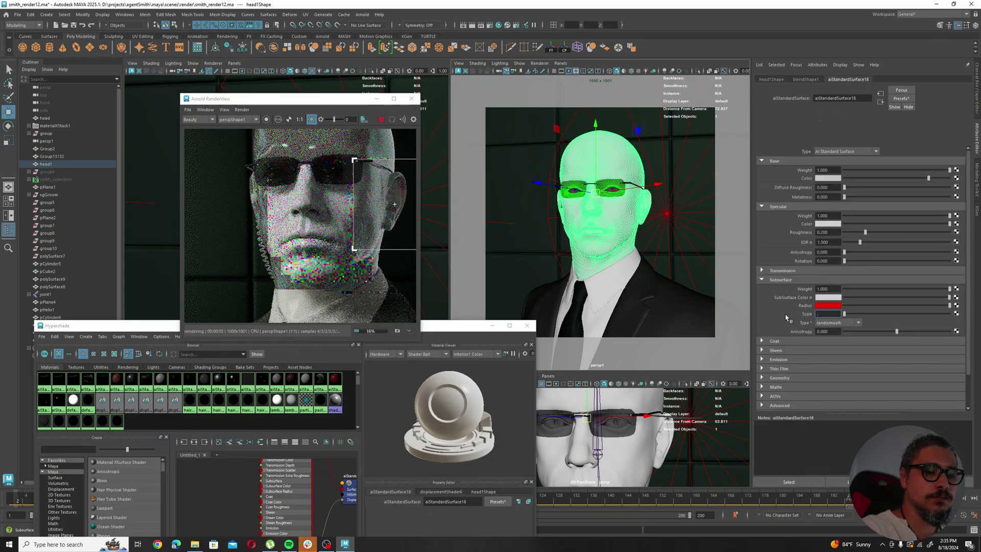
type("25")
key("Return")
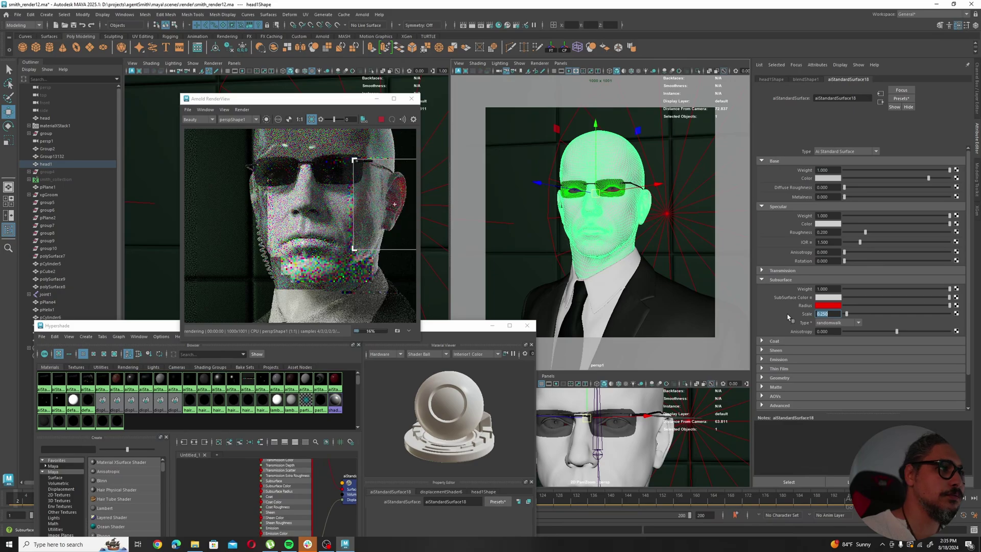
type(".03")
key("Return")
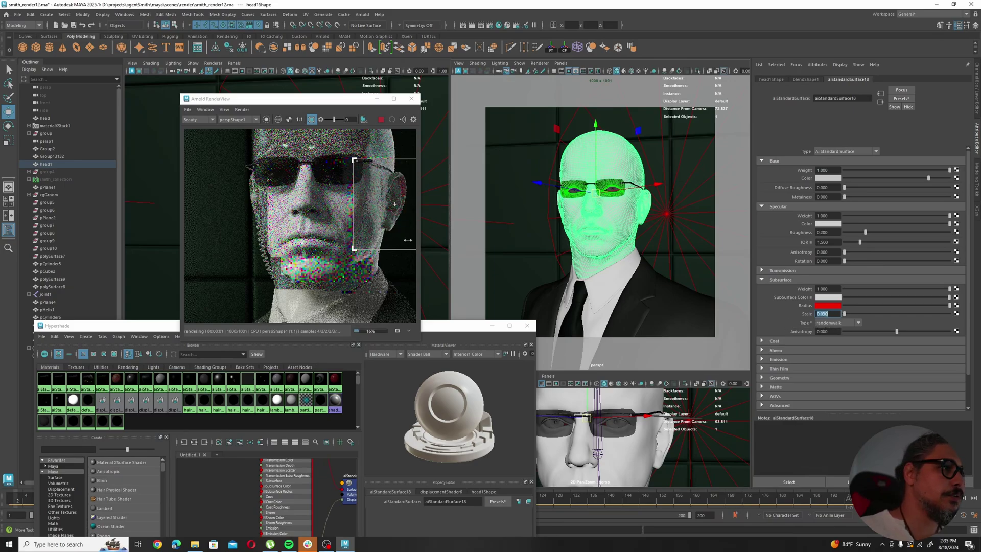
- Set the subsurface scale to 0.1 and move the Arnold render crop region from the ear to the face
type(".1")
key("Return")
left_click_drag(388, 199, 303, 207)
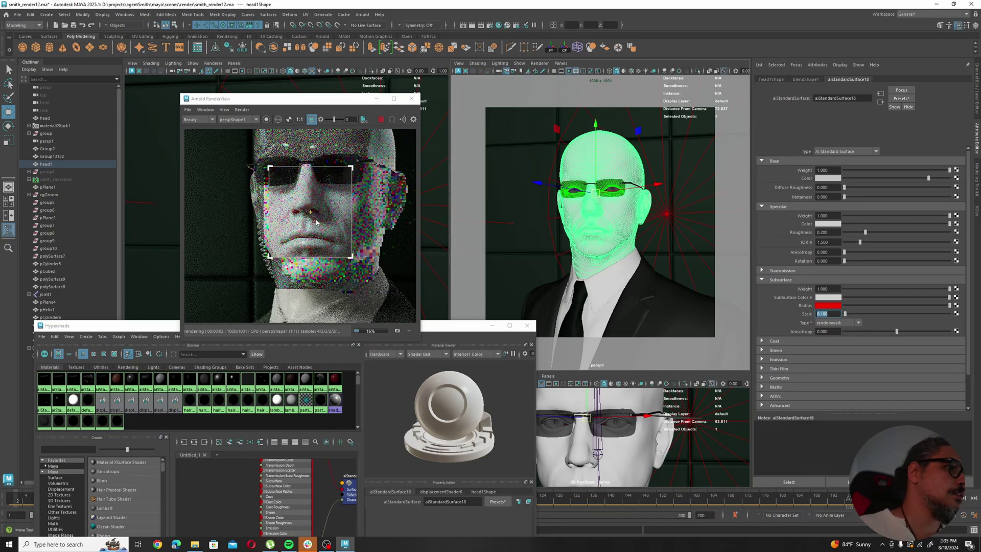
scroll(327, 223, "down", 2)
scroll(328, 223, "down", 1)
scroll(327, 223, "up", 4)
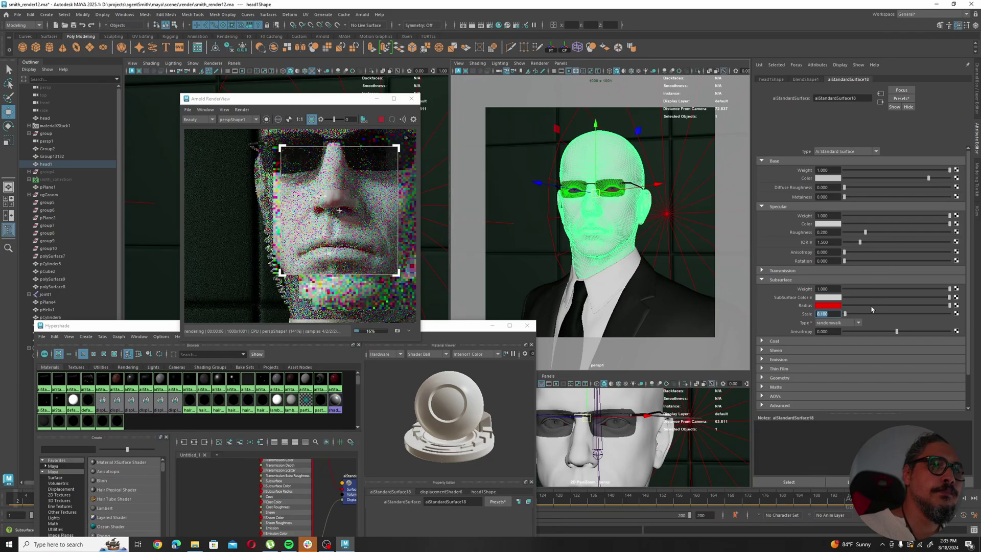
- Darken the subsurface color to a mid grey and set the subsurface scale to 0.117
left_click(904, 297)
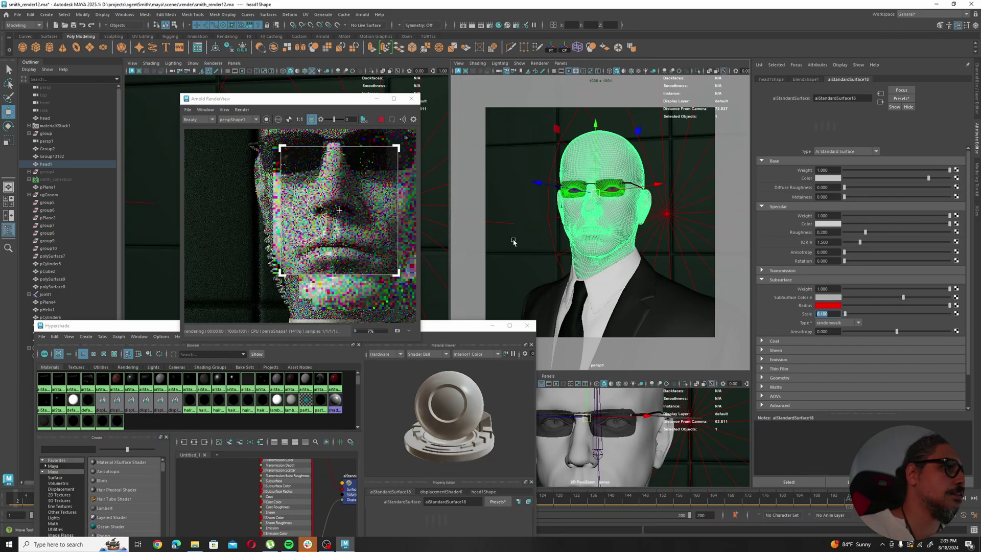
scroll(365, 233, "down", 2)
scroll(378, 226, "up", 1)
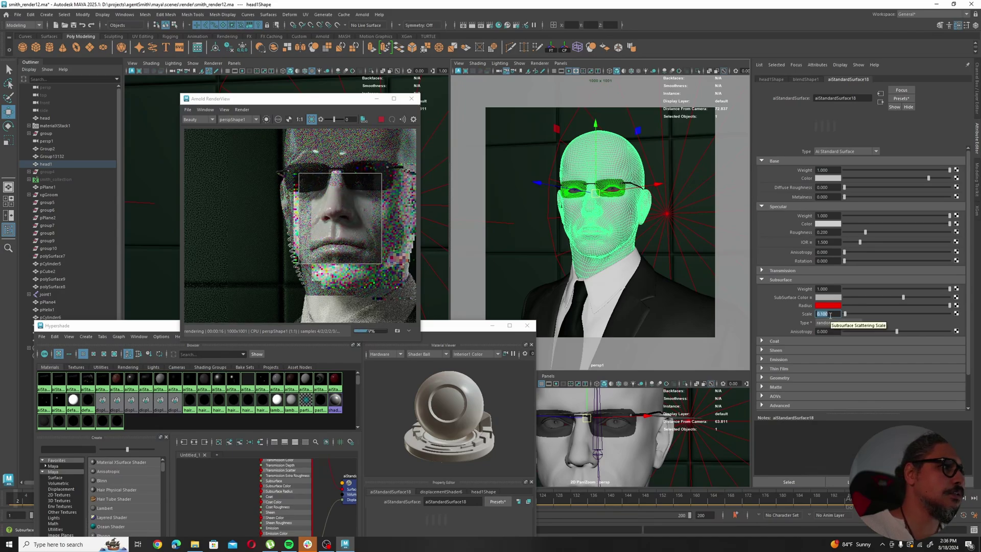
left_click(826, 315)
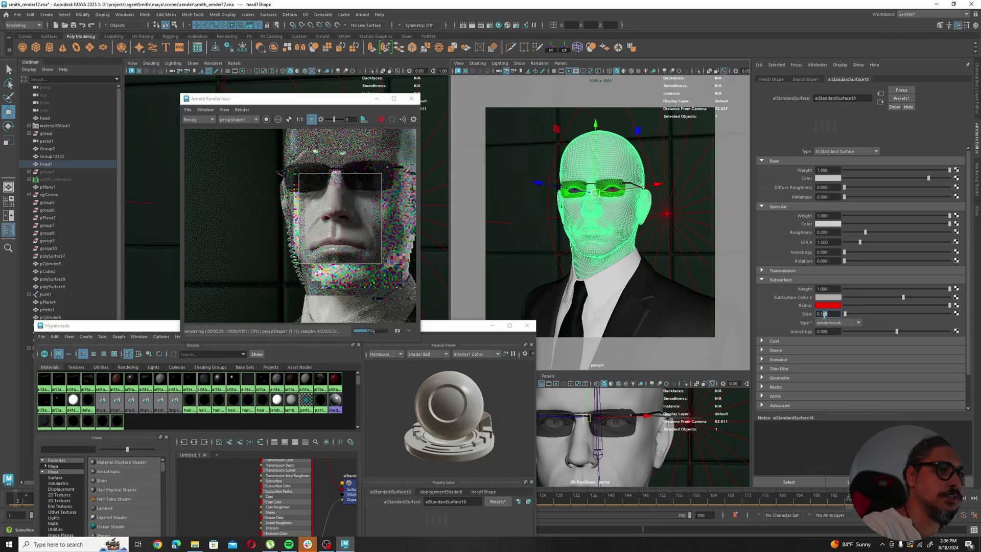
key("Return")
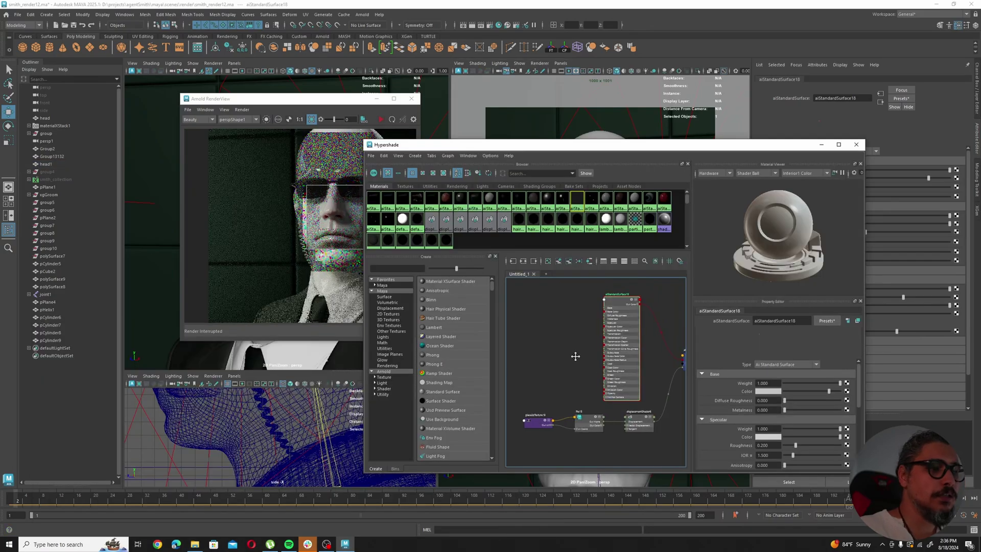
- Add a file texture node beside the aiStandardSurface18 material in the Hypershade graph
scroll(625, 347, "down", 3)
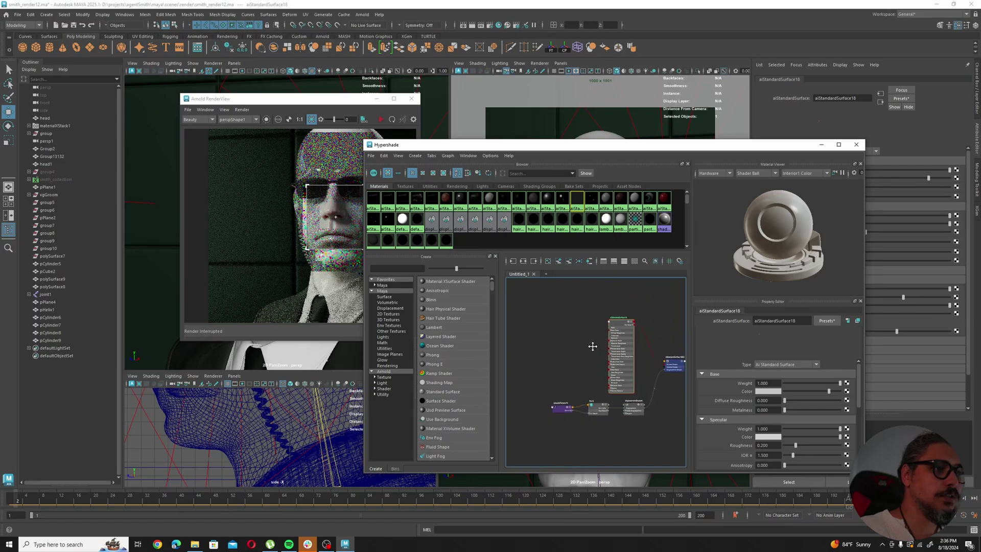
key("Tab")
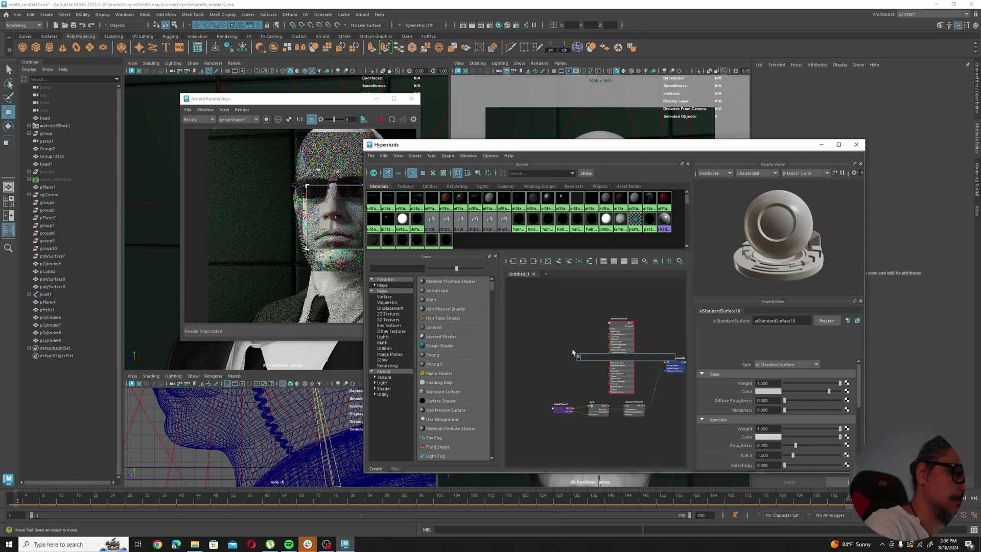
type("file")
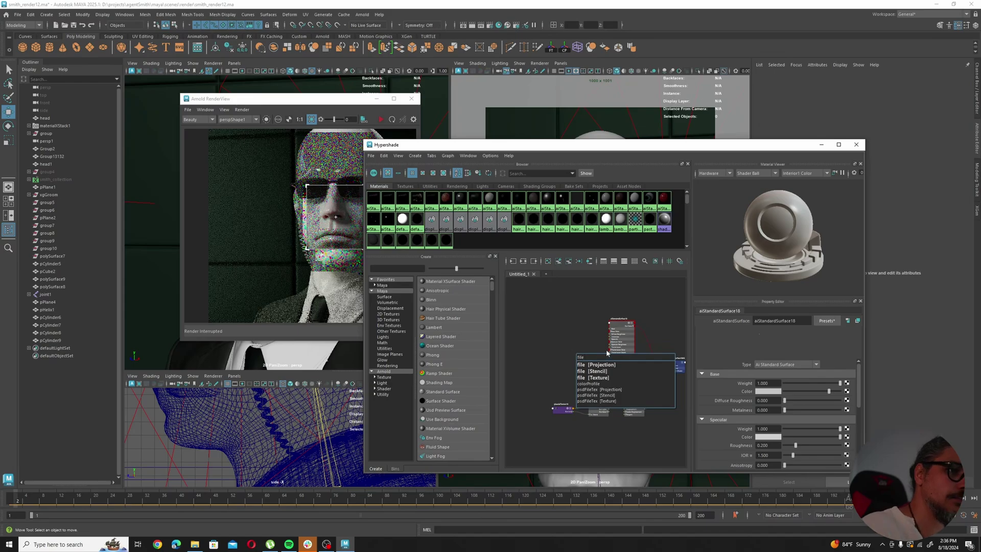
left_click(603, 376)
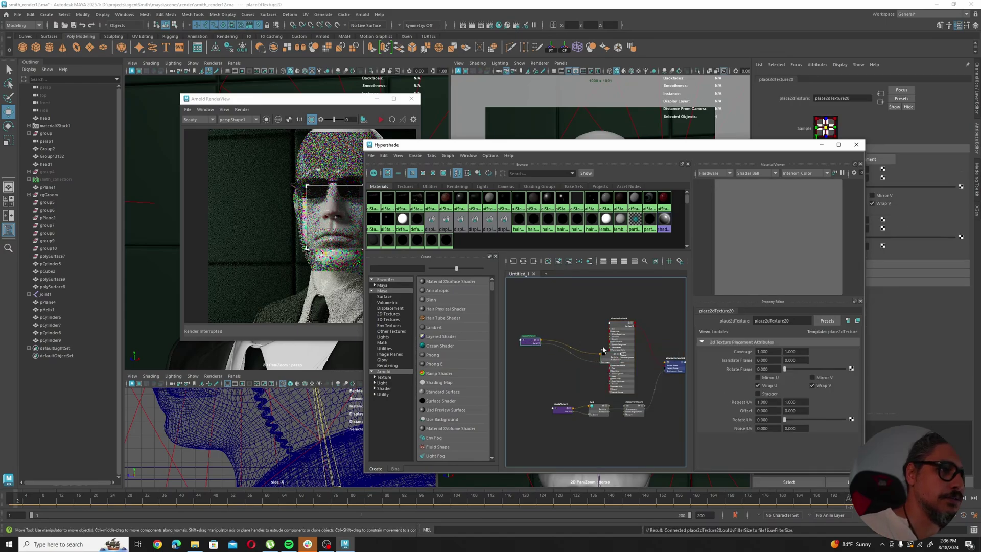
left_click(570, 340)
- Check the color space setting and its available options on the displacement map's file15 node
middle_click_drag(646, 420, 592, 404, "alt")
scroll(604, 402, "up", 5)
left_click(613, 398)
left_click(549, 389)
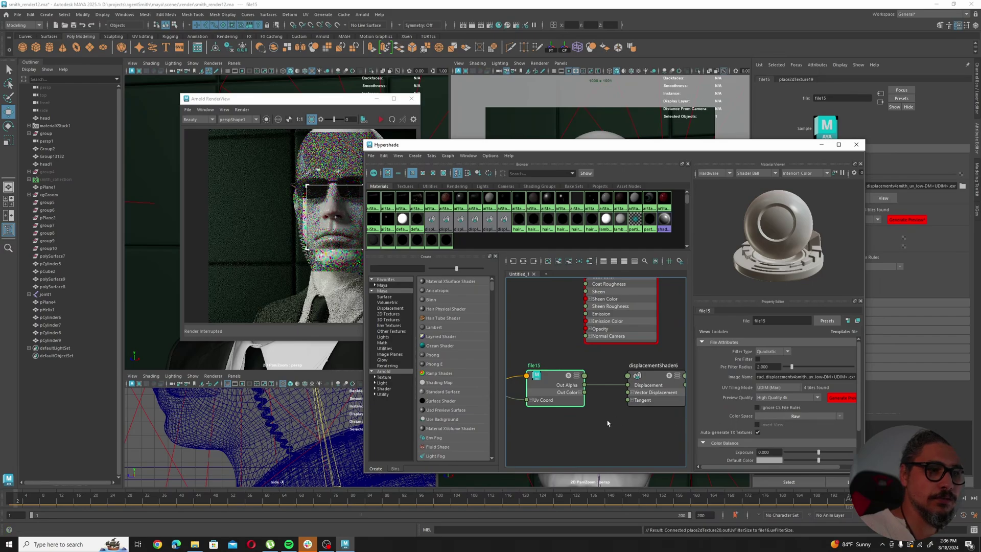
middle_click_drag(608, 424, 584, 438, "alt")
middle_click_drag(537, 386, 598, 376, "alt")
middle_click_drag(619, 438, 592, 438, "alt")
scroll(592, 438, "down", 1)
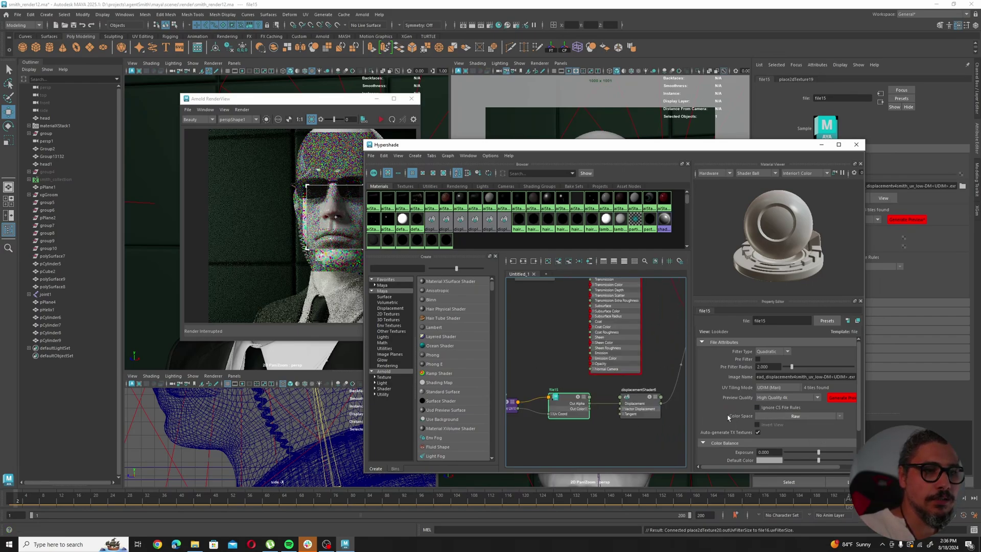
left_click(755, 417)
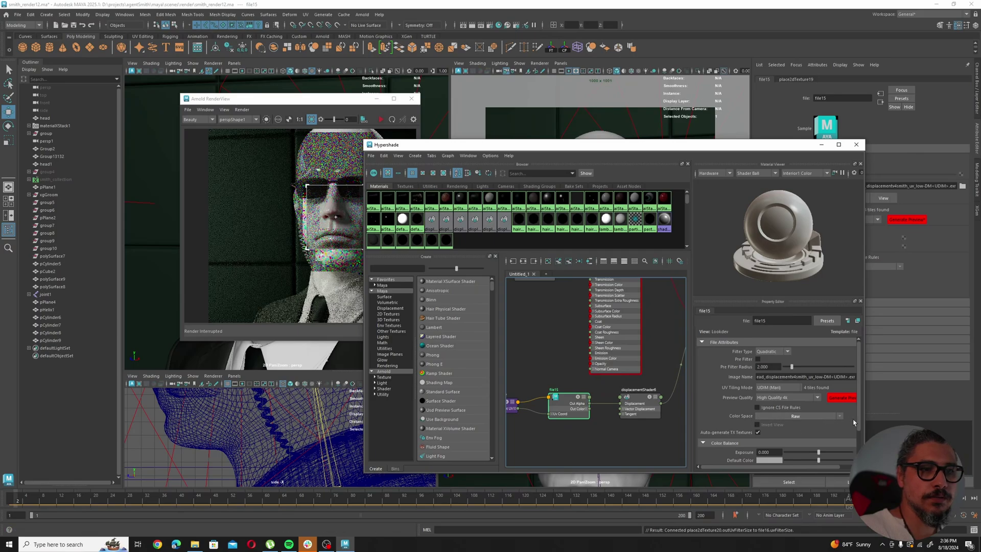
mouse_move(864, 421)
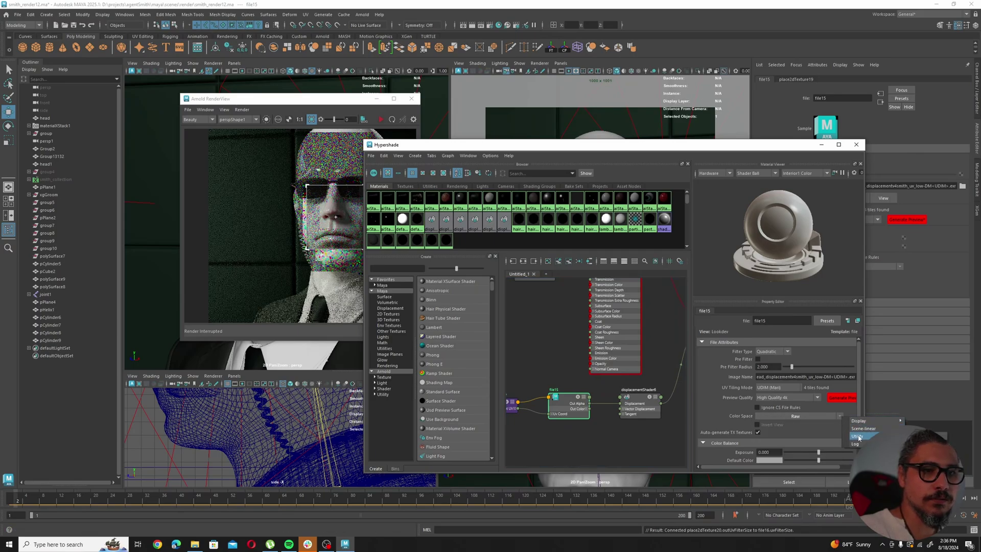
left_click(712, 419)
- Load head_colorsmith_uv_low-TM1001.tif into the new file node and set its UV tiling mode to UDIM (Mari)
middle_click_drag(535, 329, 588, 406, "alt")
left_click(581, 335)
left_click(849, 378)
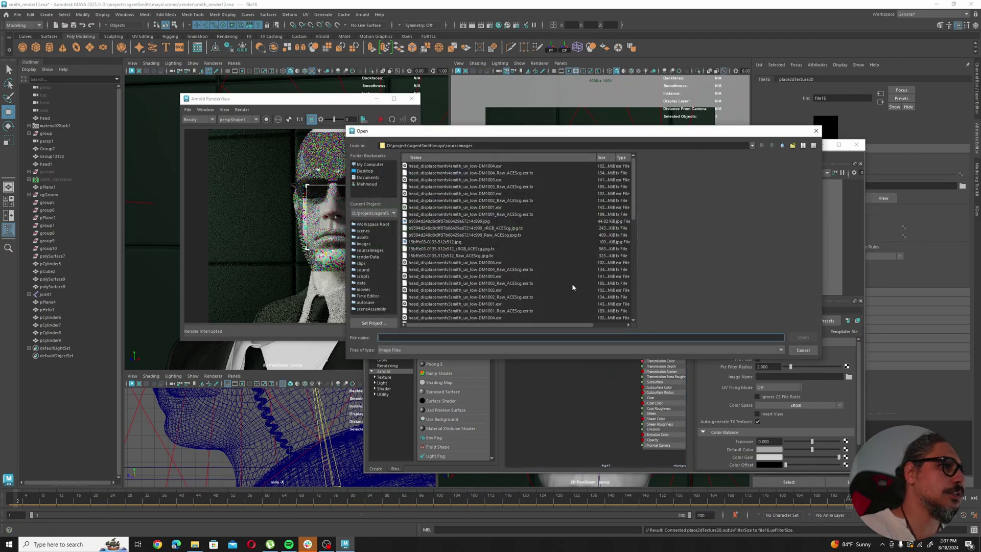
scroll(516, 255, "down", 7)
left_click(501, 228)
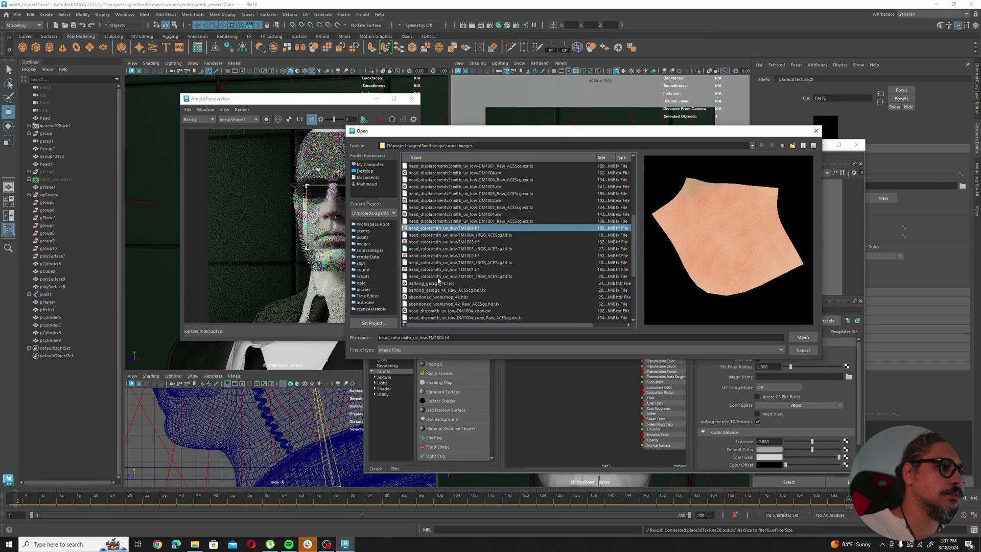
left_click(454, 269)
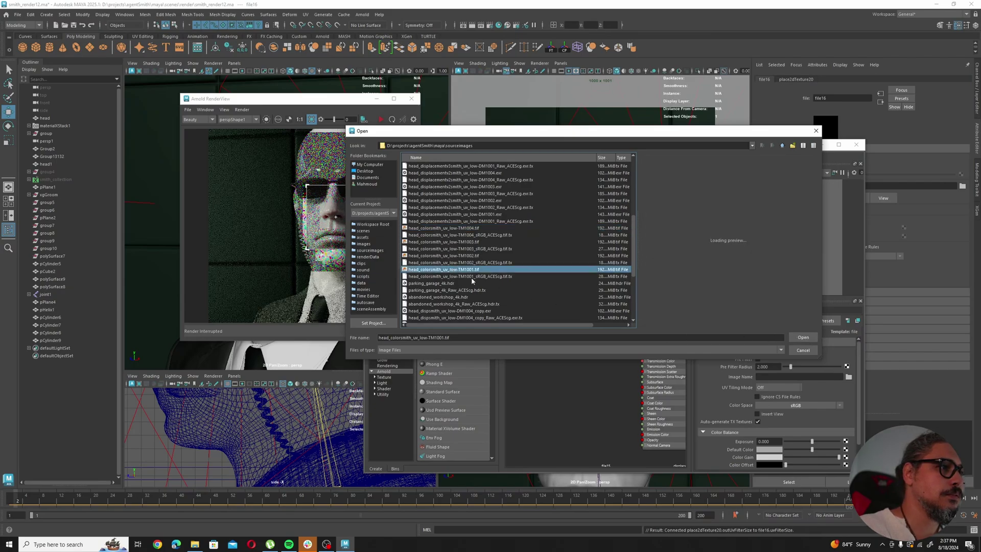
left_click(803, 337)
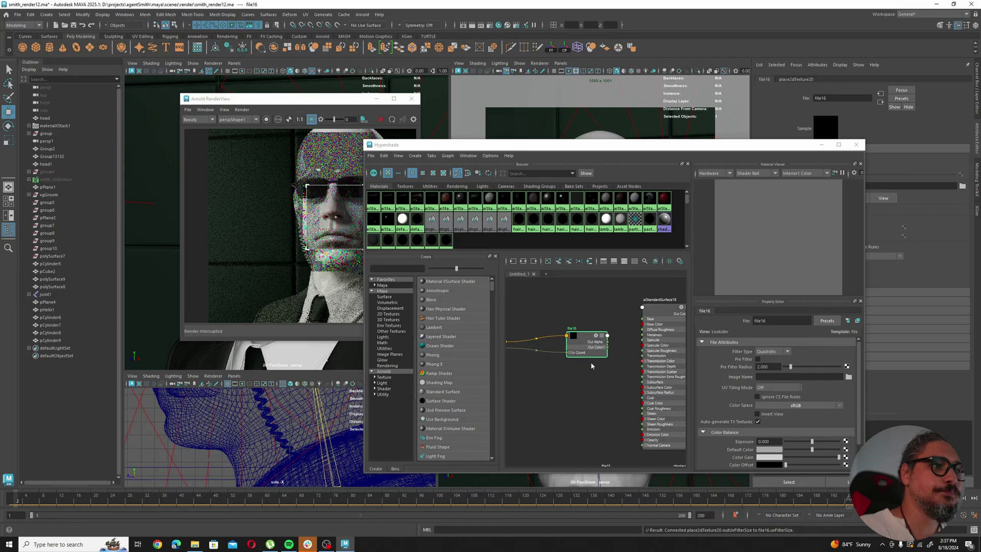
left_click(788, 389)
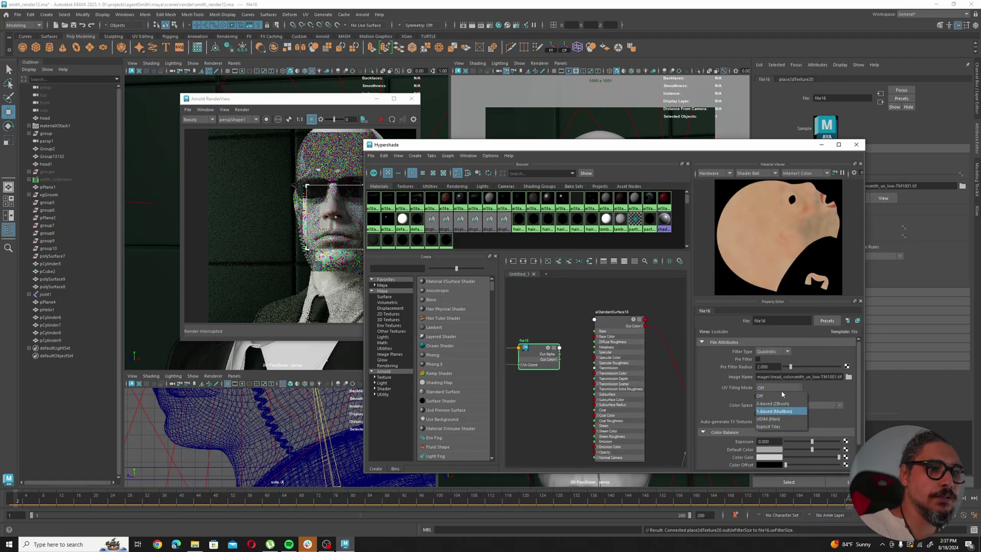
left_click(781, 420)
- Create a remapHsv node between the head color texture and the aiStandardSurface18 material
left_click(619, 323)
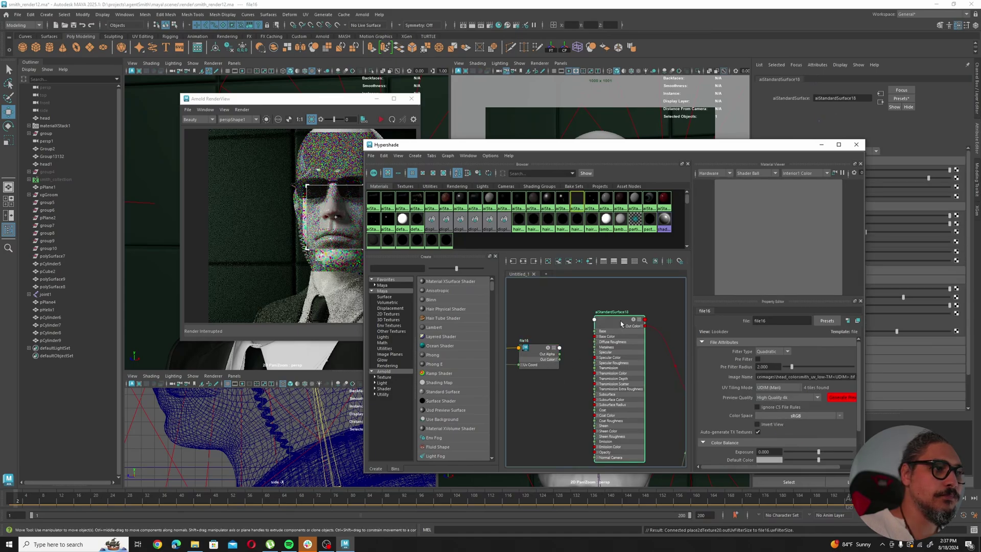
scroll(782, 418, "down", 3)
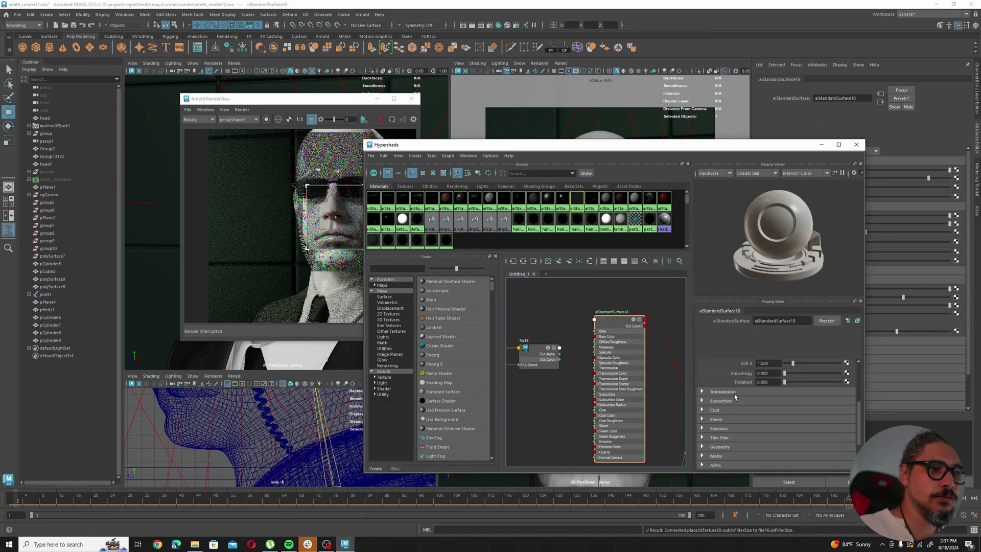
middle_click_drag(573, 388, 640, 382, "alt")
left_click_drag(594, 349, 574, 351)
left_click(609, 417)
key("Tab")
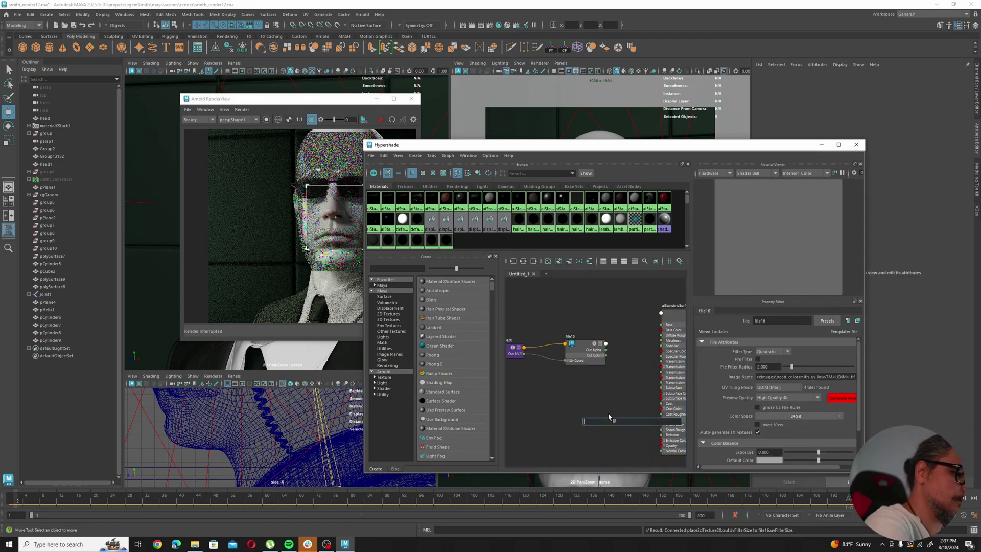
type("hsv")
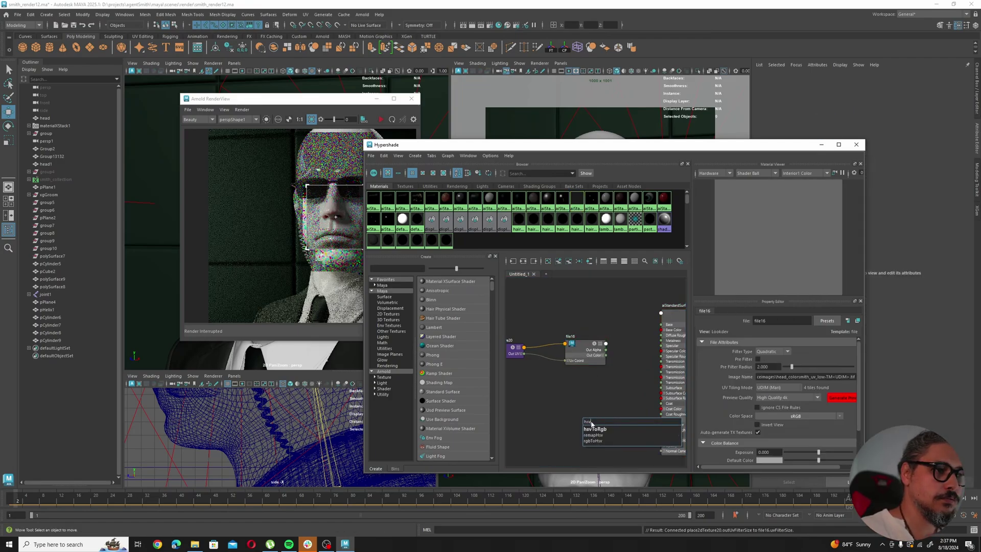
left_click(595, 435)
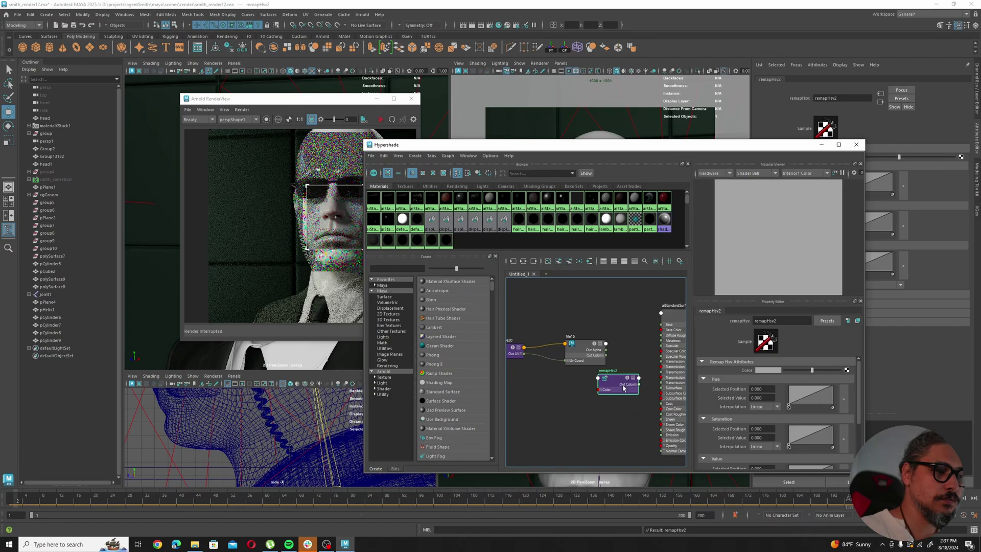
- Connect the head color texture's Out Color to the Color input of the remapHsv node
scroll(623, 389, "up", 3)
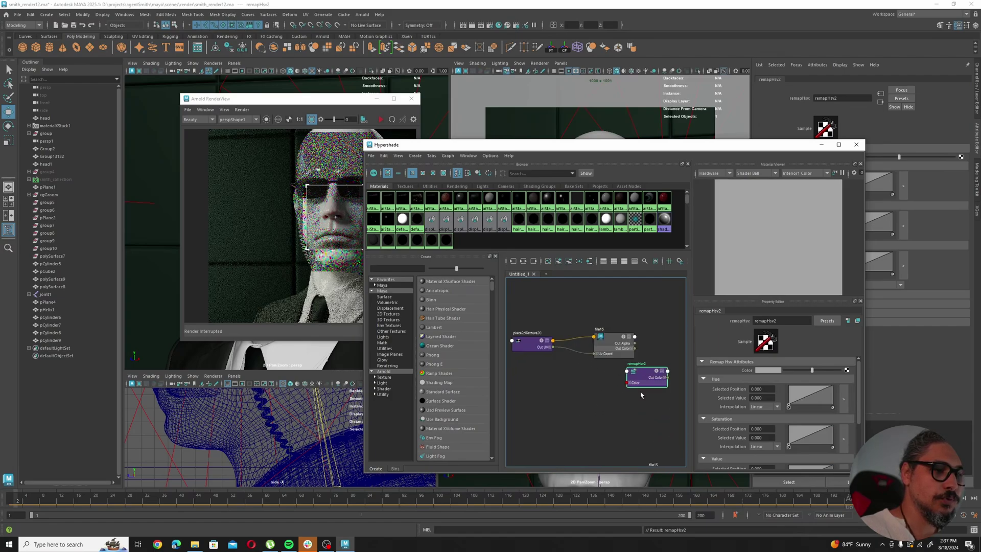
left_click_drag(568, 388, 575, 382)
middle_click_drag(584, 438, 570, 440, "alt")
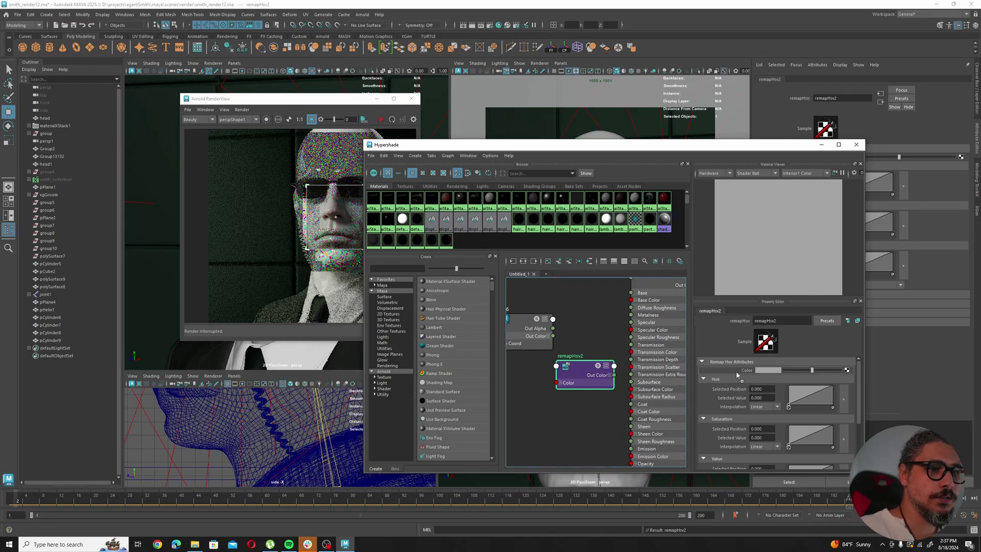
middle_click_drag(737, 374, 743, 370)
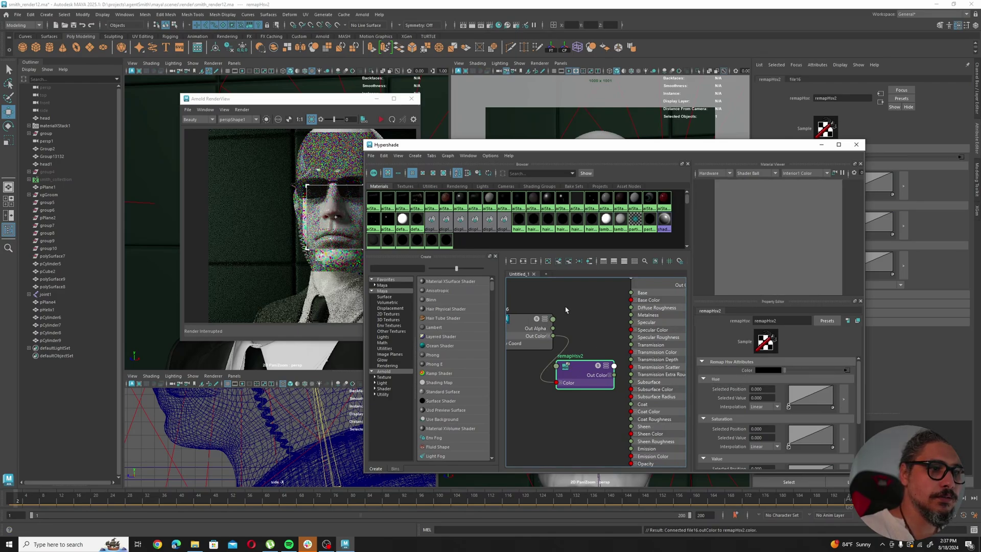
- Connect the remapHsv node's Out Color to the SubSurface Color of aiStandardSurface18
middle_click_drag(605, 306, 593, 315, "alt")
left_click(661, 309)
scroll(729, 407, "down", 5)
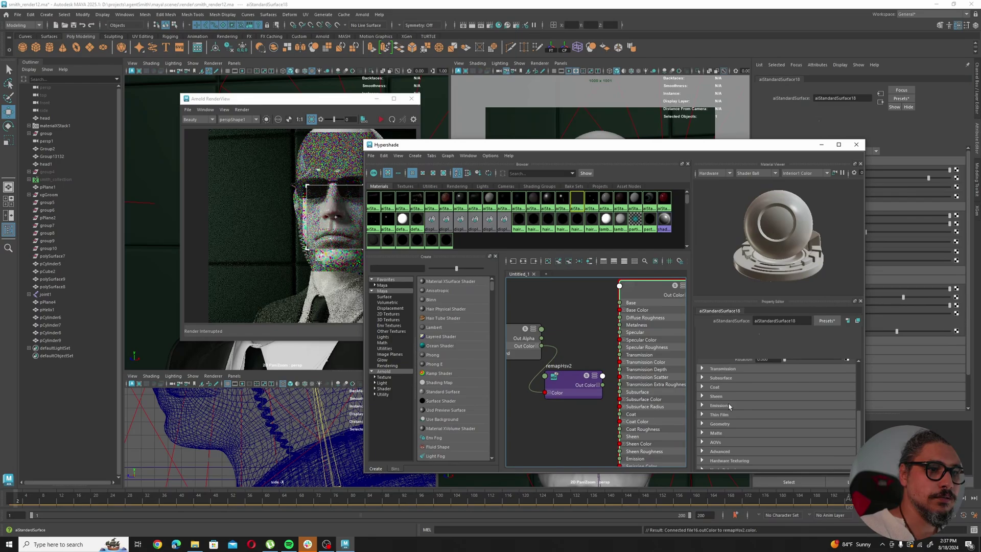
left_click(738, 379)
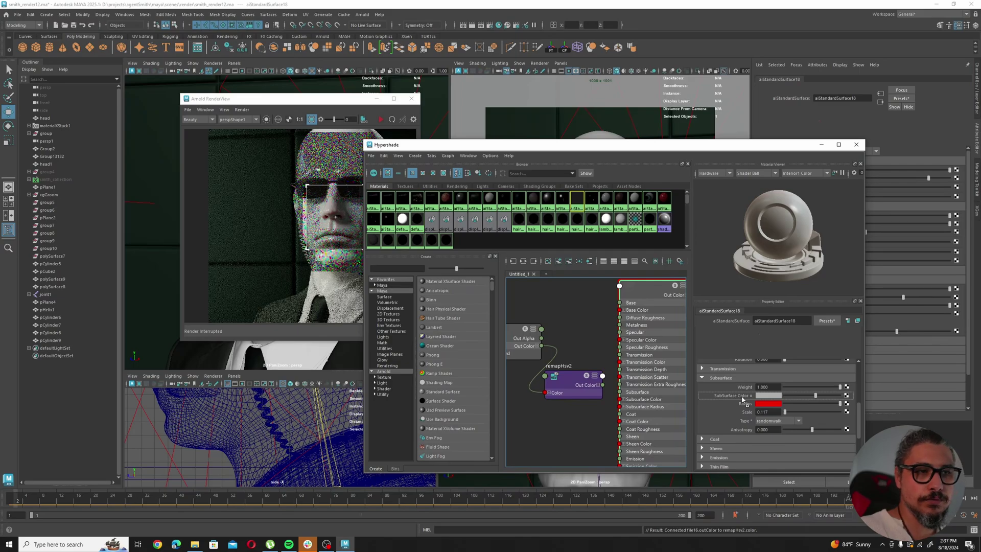
middle_click_drag(743, 399, 739, 397)
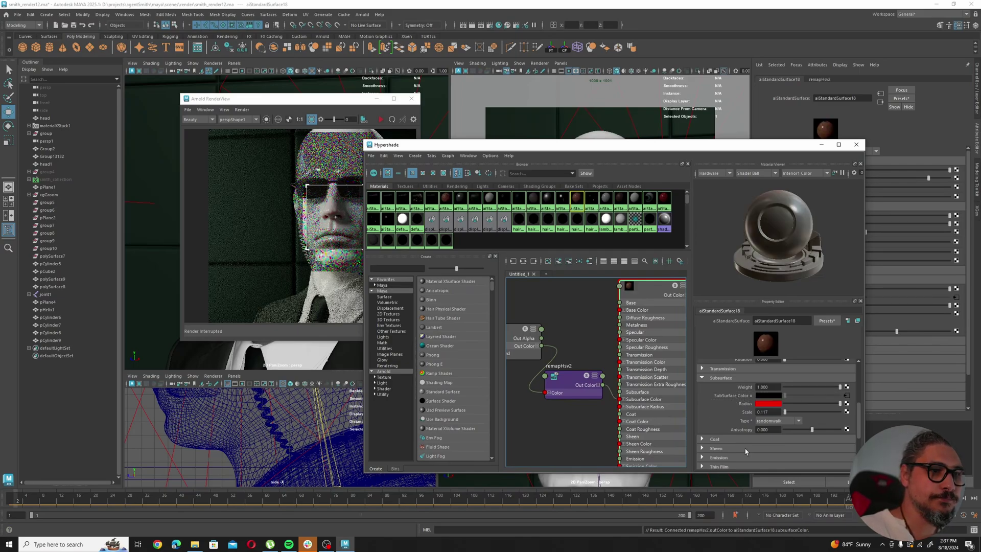
- Set the Specular Roughness of aiStandardSurface18 to 0.44
left_click(292, 224)
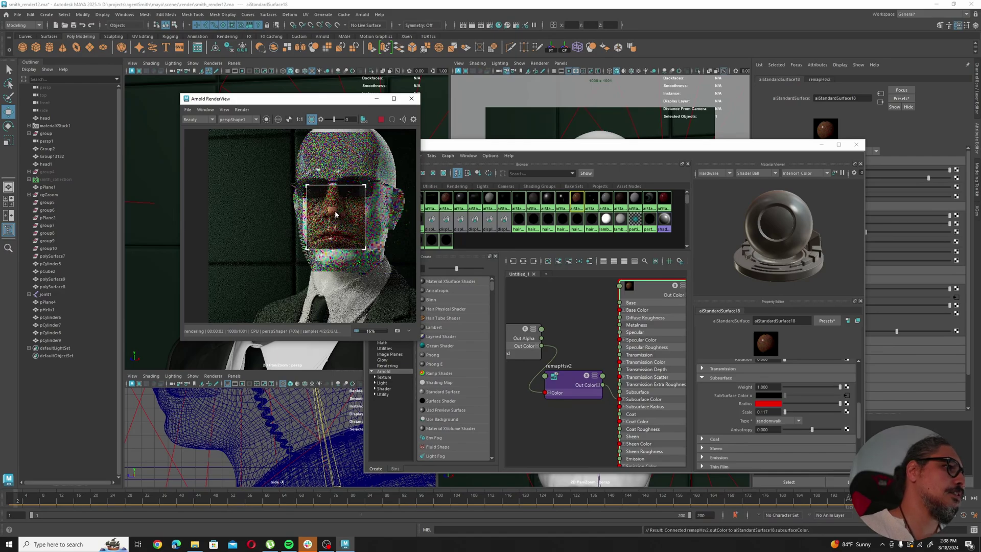
scroll(335, 205, "up", 3)
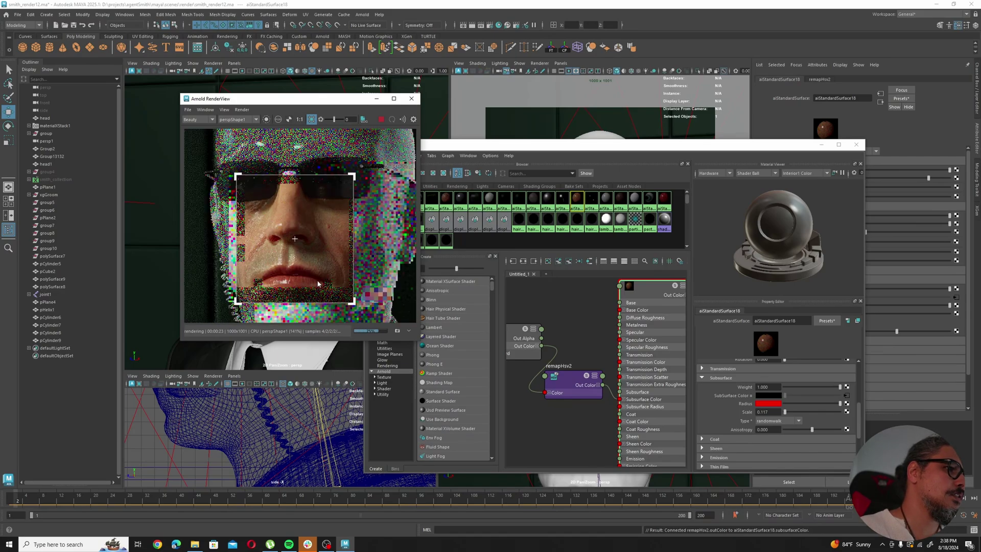
middle_click_drag(570, 319, 540, 331, "alt")
scroll(586, 319, "down", 3)
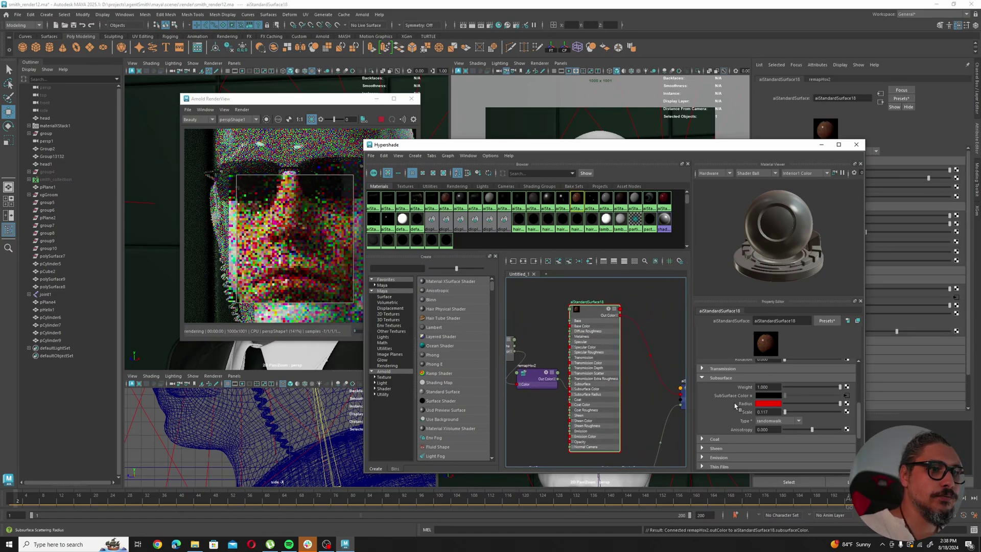
scroll(736, 405, "up", 2)
scroll(736, 406, "up", 3)
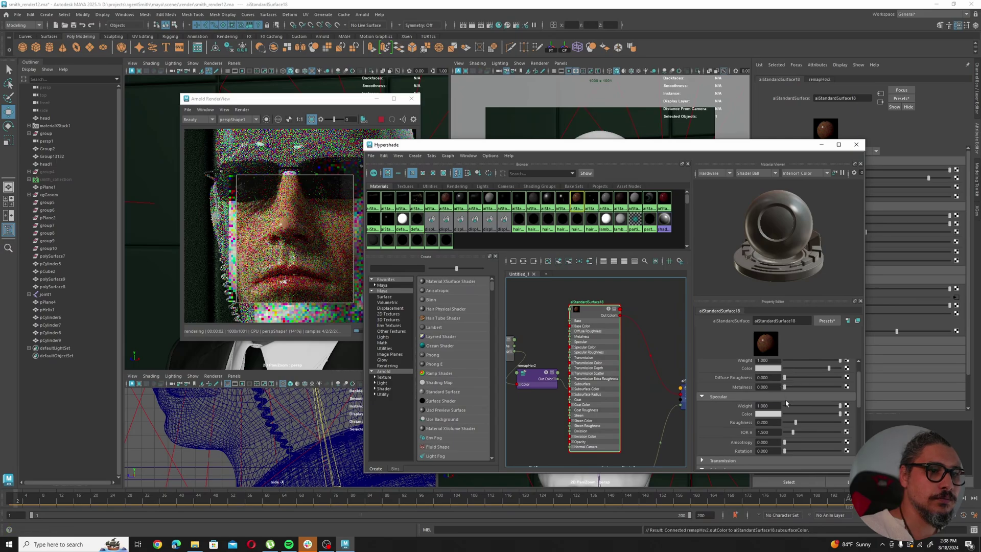
left_click_drag(776, 423, 699, 424)
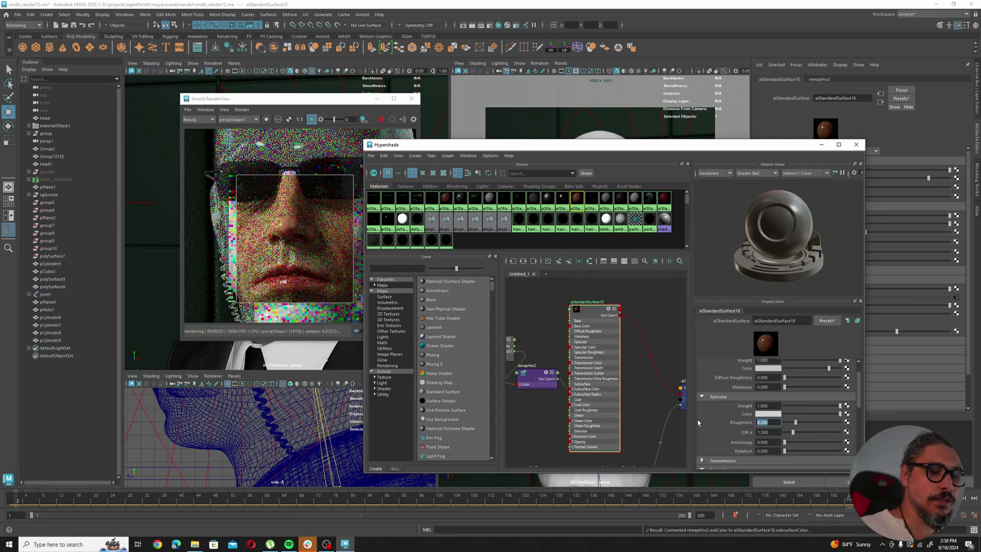
type(".4")
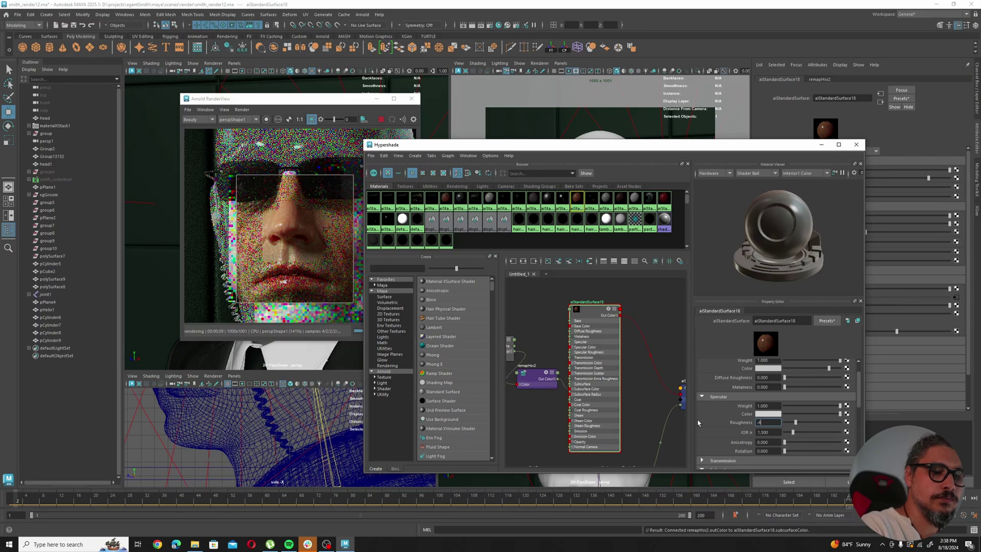
type("4")
key("Return")
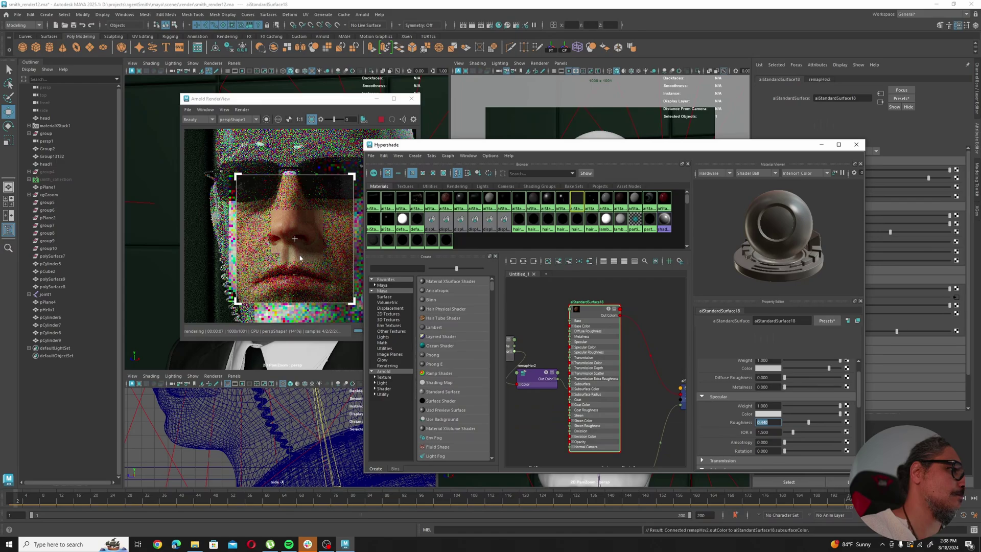
- Examine the face region as it renders in Arnold, comparing the skin close up and at full head size
scroll(301, 257, "down", 3)
scroll(312, 257, "up", 2)
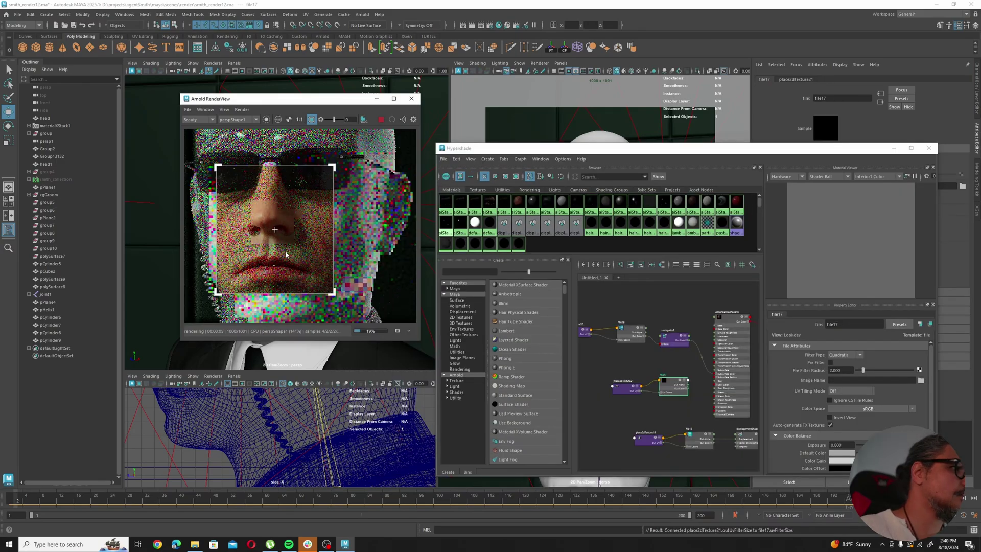
scroll(258, 246, "down", 4)
scroll(260, 246, "up", 4)
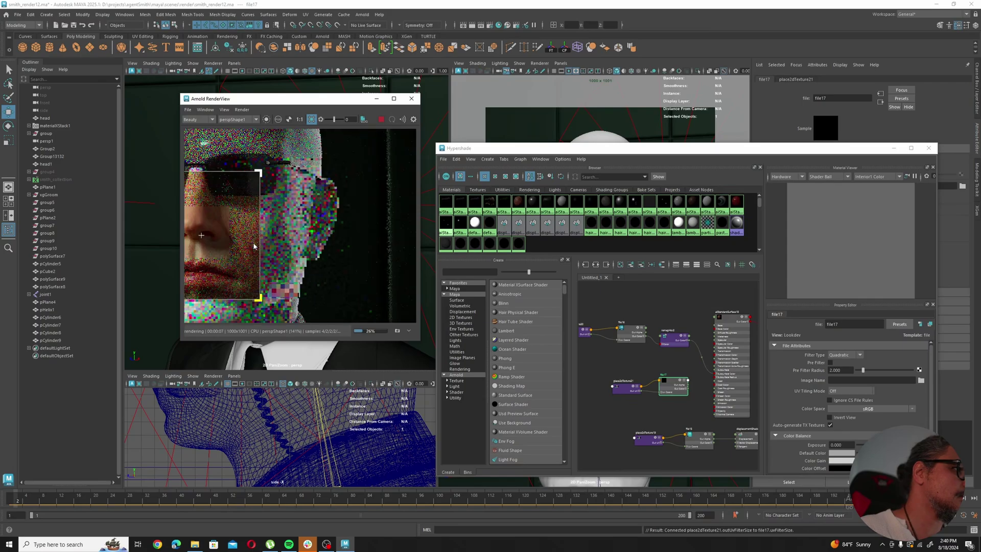
scroll(273, 246, "down", 2)
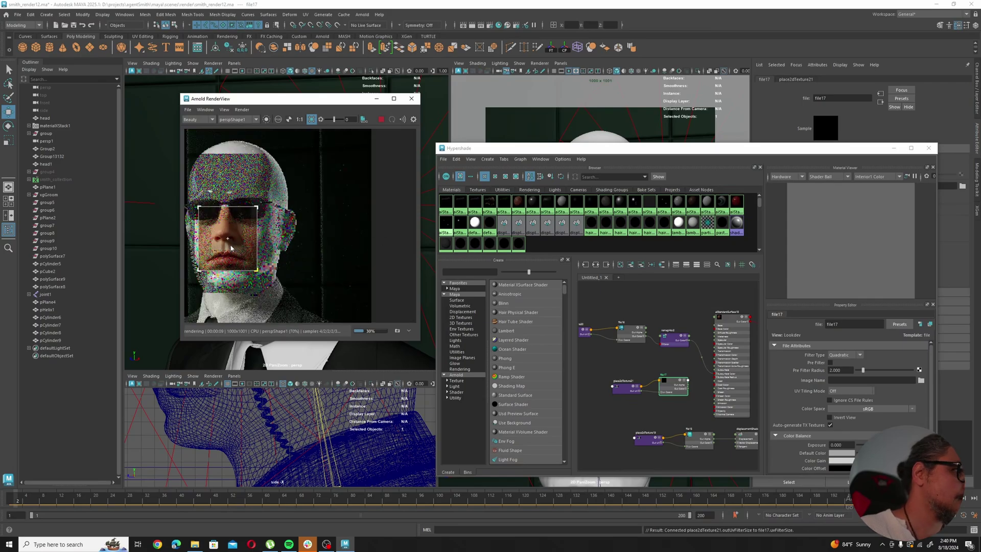
scroll(276, 249, "up", 2)
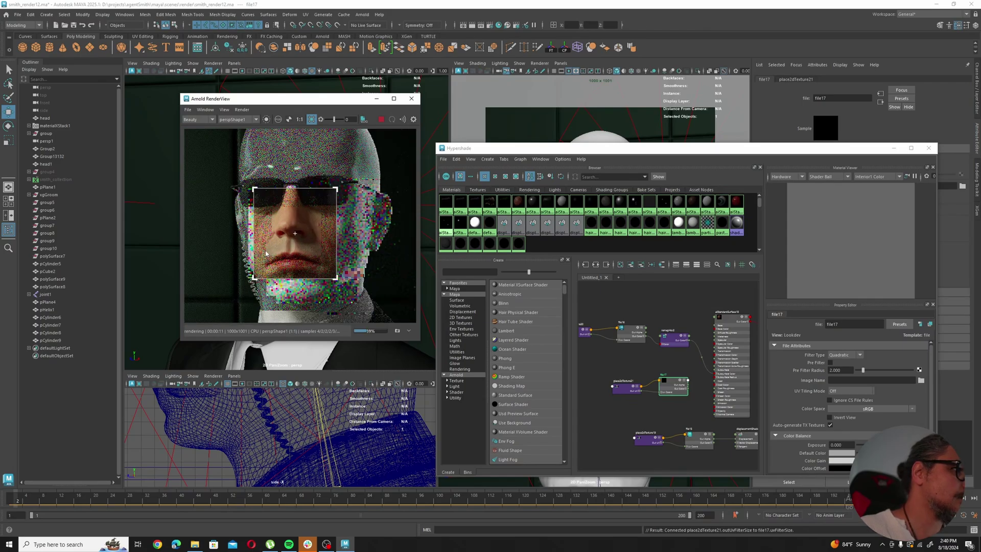
scroll(299, 248, "up", 1)
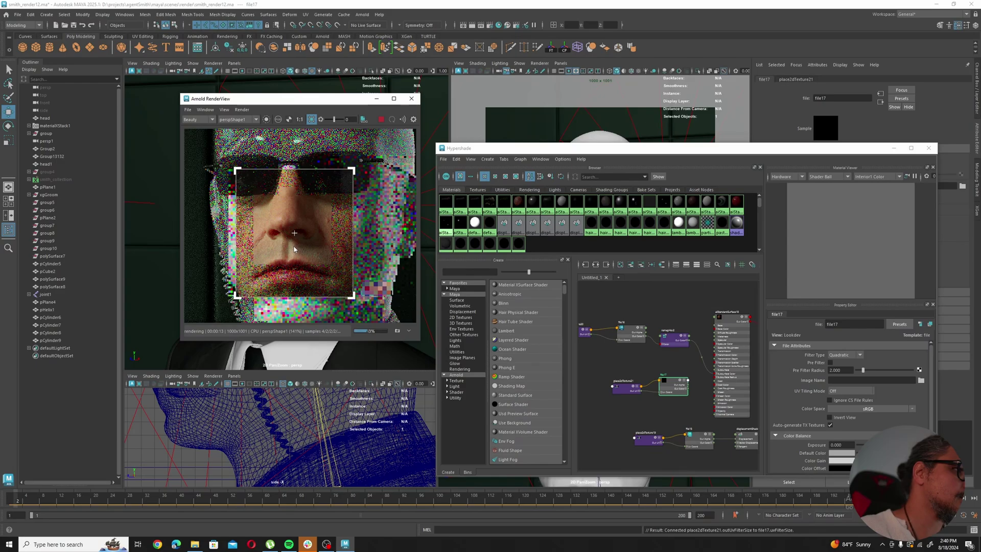
scroll(294, 249, "down", 1)
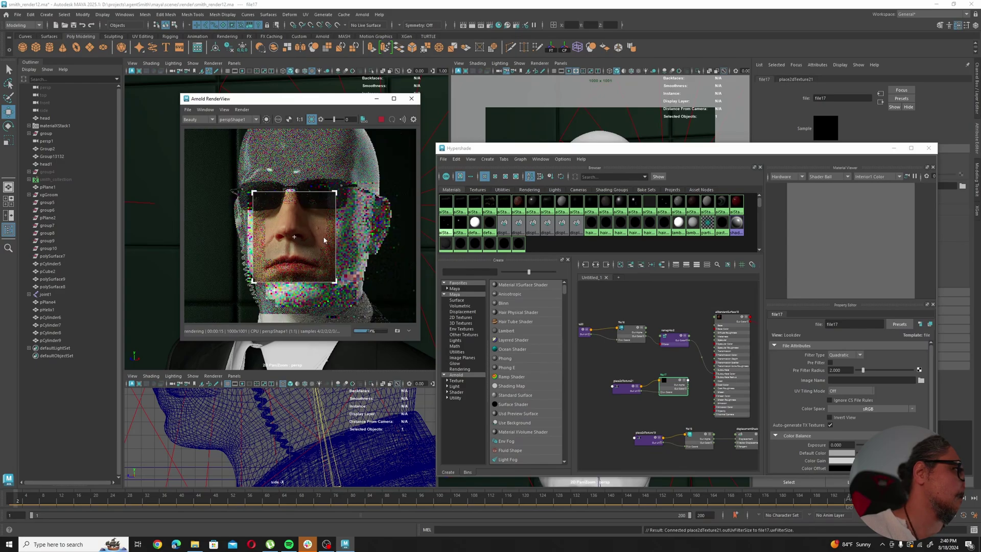
scroll(291, 247, "up", 1)
scroll(290, 249, "down", 1)
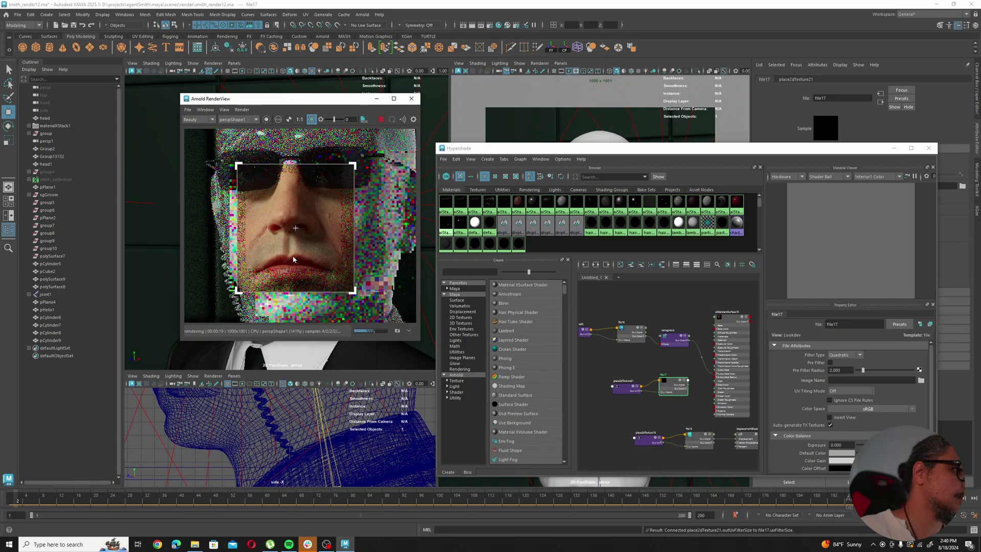
scroll(317, 228, "down", 1)
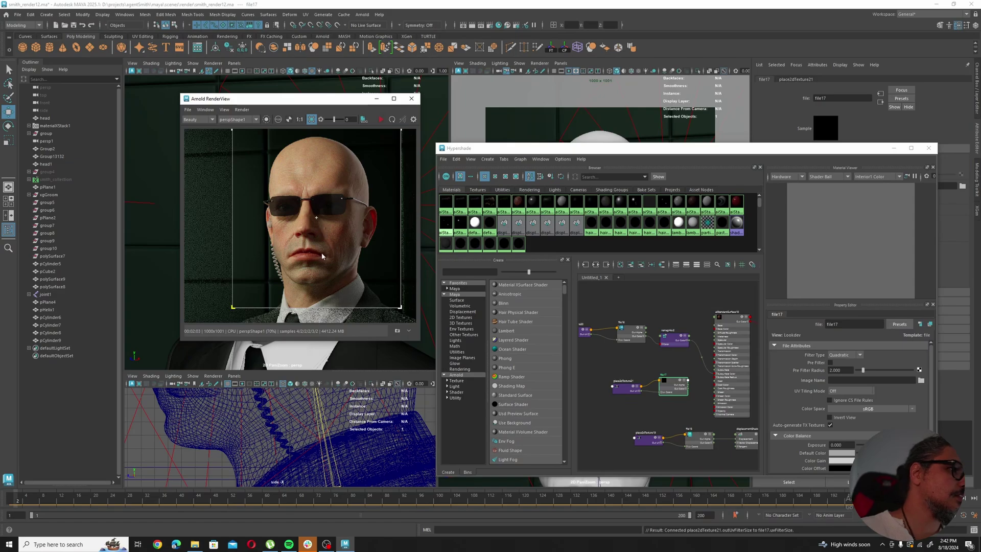
- Inspect the completed bald head render for skin detail around the cheeks, mouth, ear and forehead
scroll(338, 233, "up", 3)
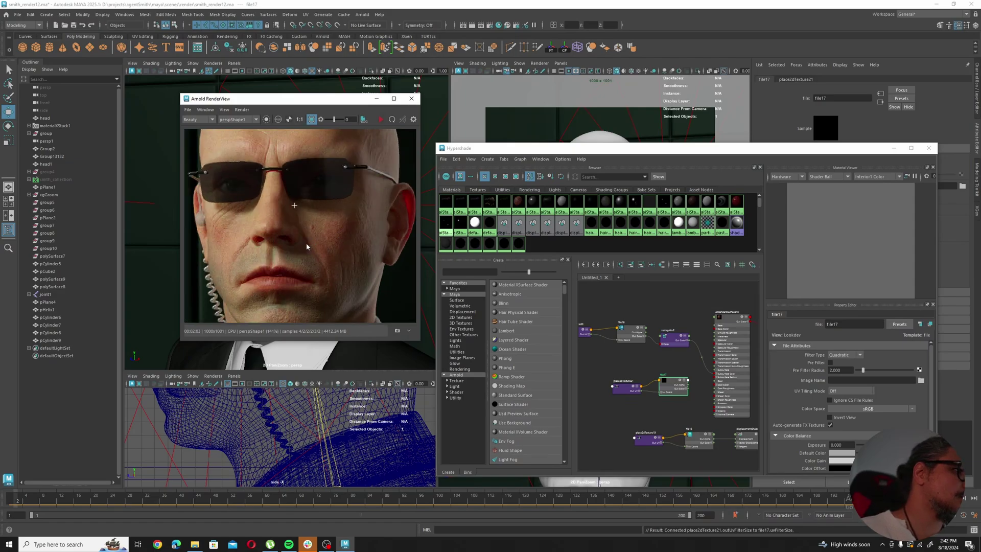
scroll(307, 242, "down", 3)
scroll(308, 234, "up", 3)
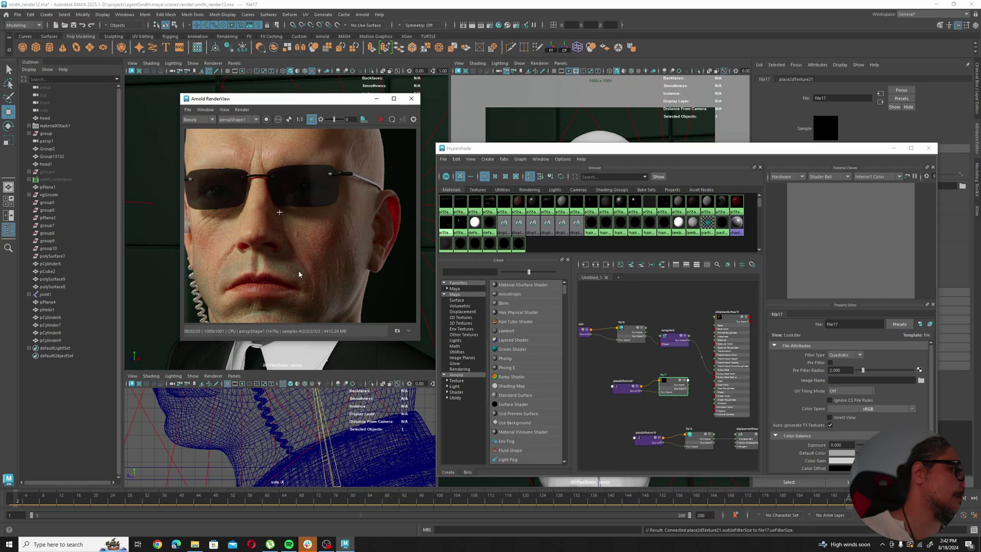
scroll(316, 248, "down", 2)
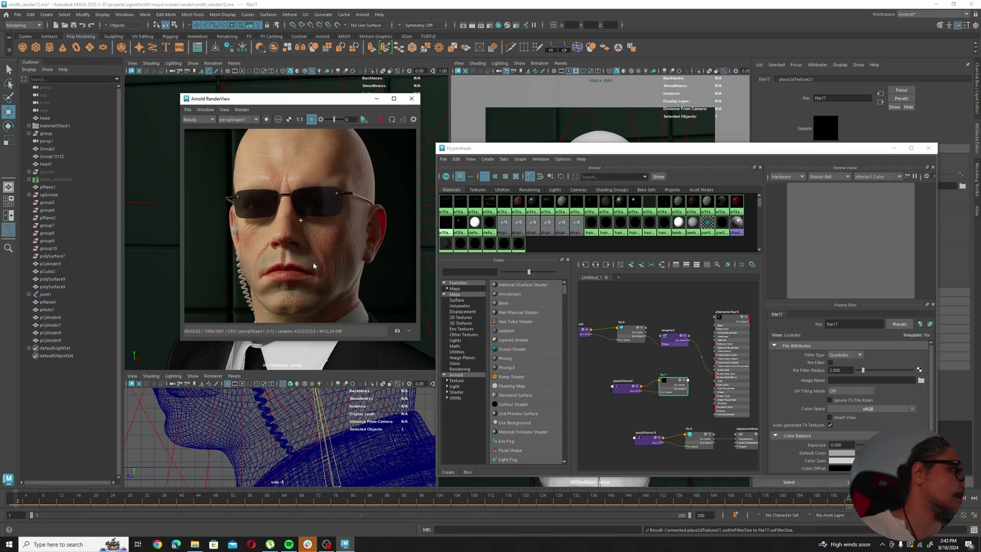
middle_click_drag(343, 250, 331, 241)
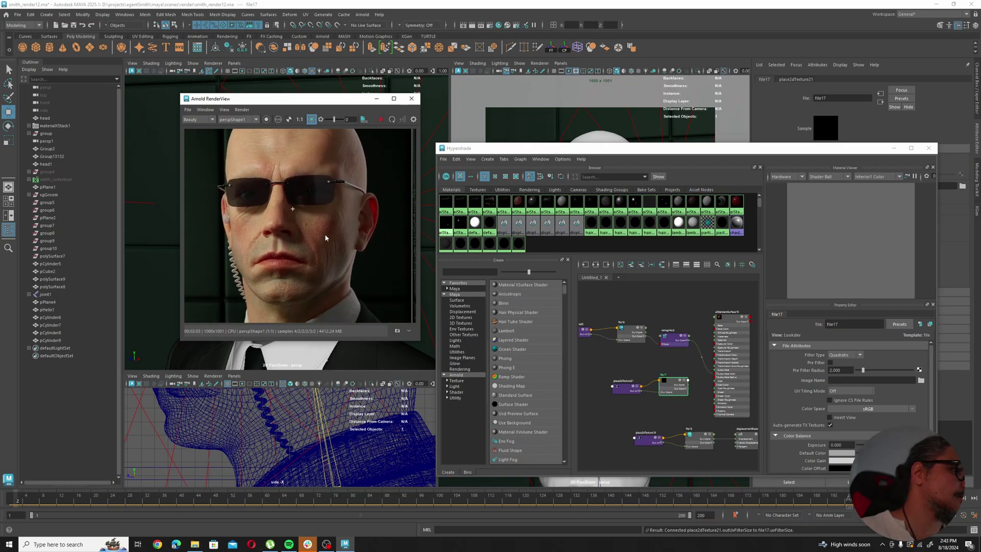
scroll(325, 234, "up", 2)
middle_click_drag(305, 270, 329, 206)
scroll(349, 216, "down", 2)
scroll(316, 277, "up", 4)
middle_click_drag(317, 277, 306, 315)
scroll(306, 308, "down", 5)
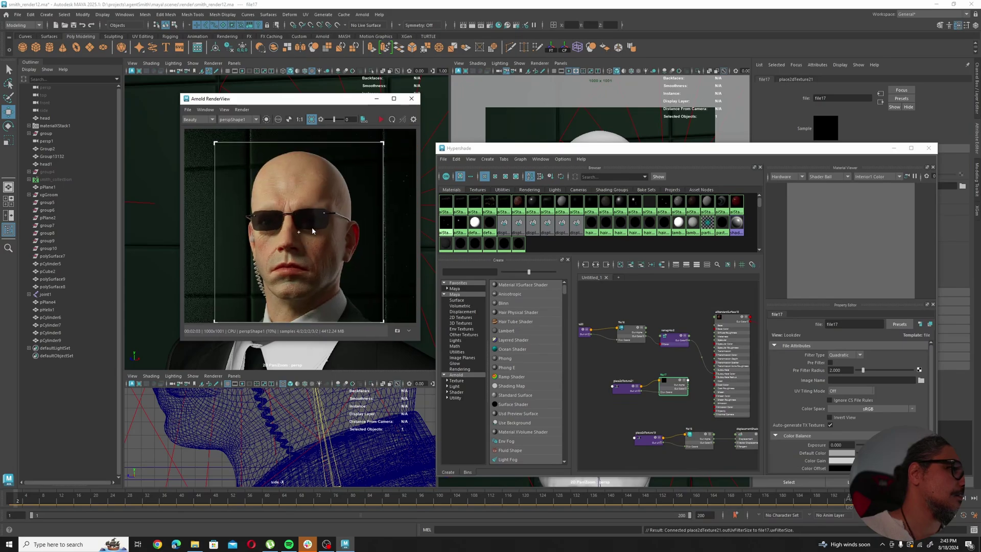
- Unhide the smith_collection hair and rearrange the render window to keep the character visible in the viewport
left_click(53, 180)
left_click_drag(603, 148, 645, 212)
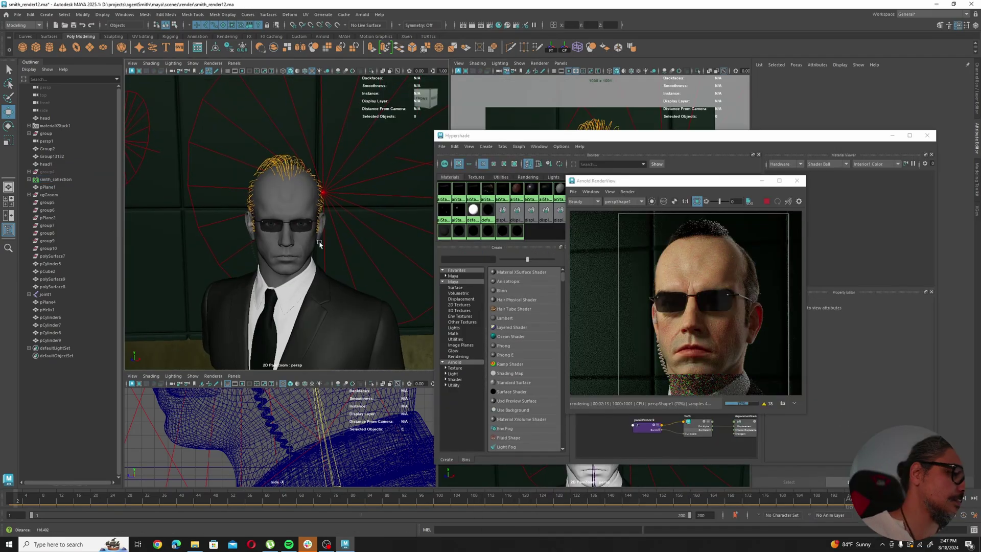
right_click_drag(319, 244, 297, 245, "alt")
left_click_drag(296, 245, 307, 238, "alt")
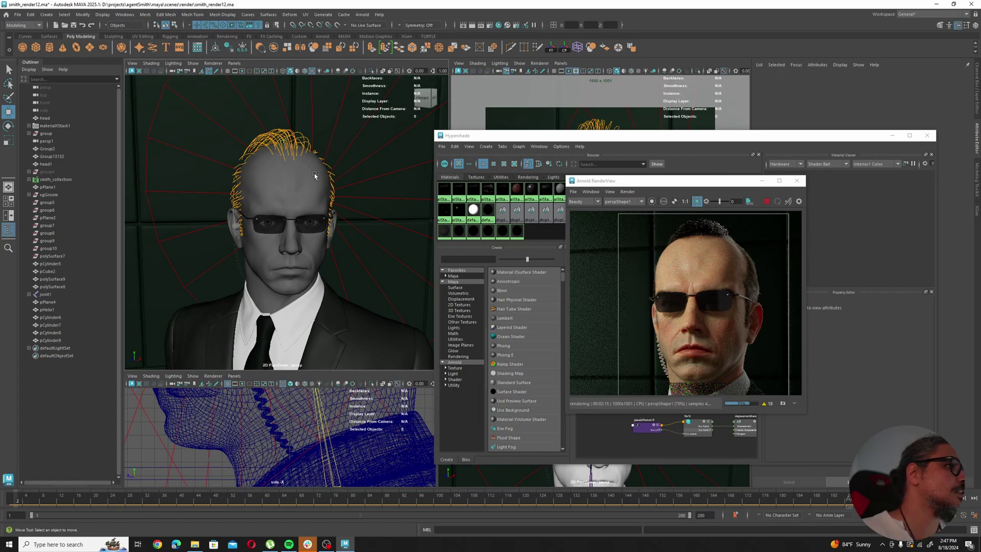
left_click_drag(314, 175, 327, 179, "alt")
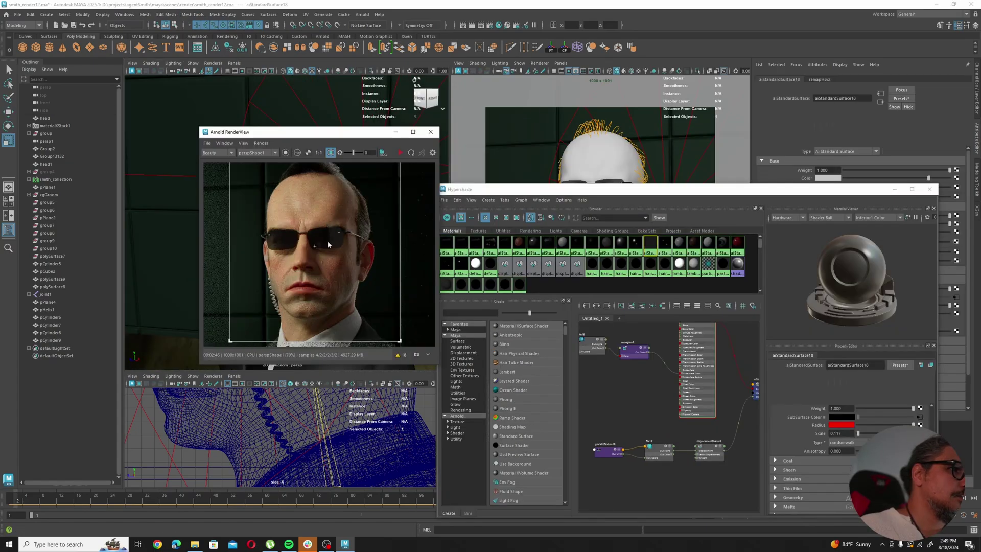
- Examine the Arnold render with the hair included, checking the cheek, ear and overall head
scroll(328, 245, "down", 4)
middle_click_drag(328, 245, 335, 204, "alt")
scroll(333, 263, "up", 4)
scroll(361, 213, "up", 2)
scroll(360, 214, "up", 1)
scroll(347, 246, "down", 2)
scroll(370, 287, "up", 5)
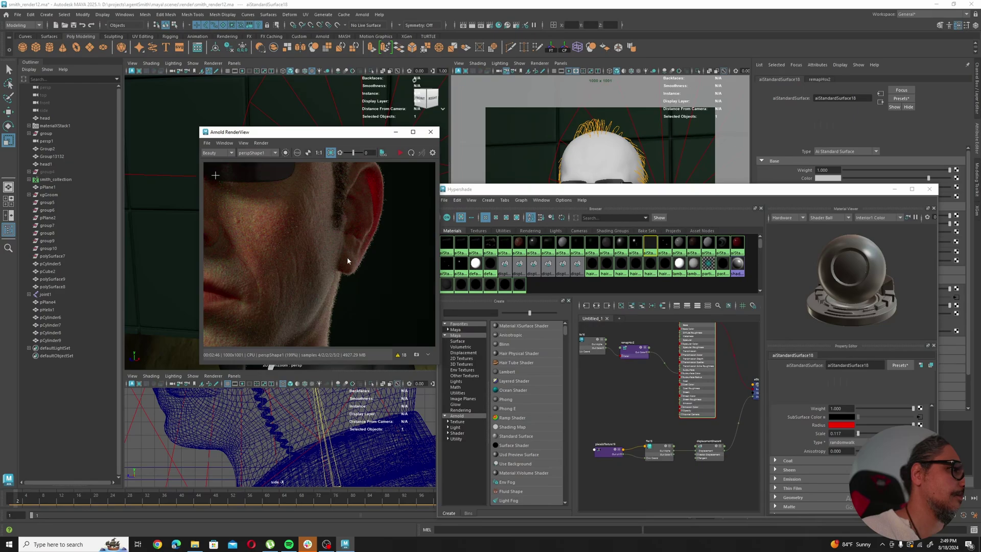
scroll(348, 260, "down", 6)
scroll(332, 276, "up", 2)
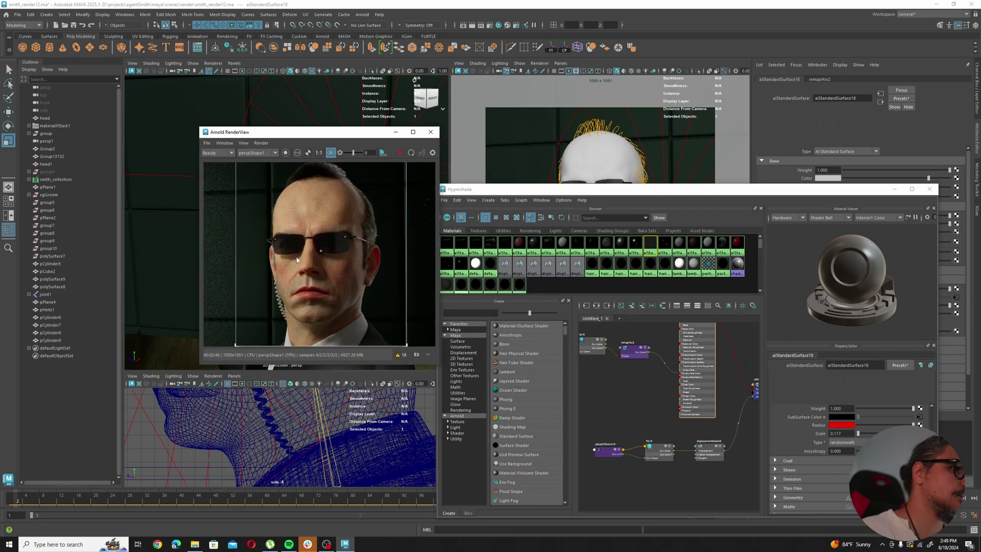
- Review the Arnold sampling values in the Render Settings, and close the Hypershade to clear the viewport
left_click(492, 27)
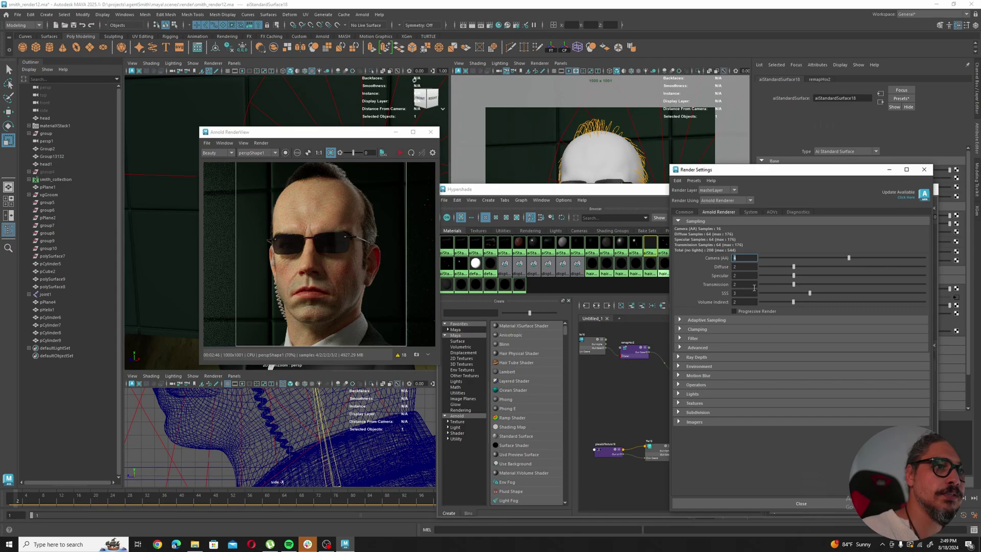
left_click(890, 171)
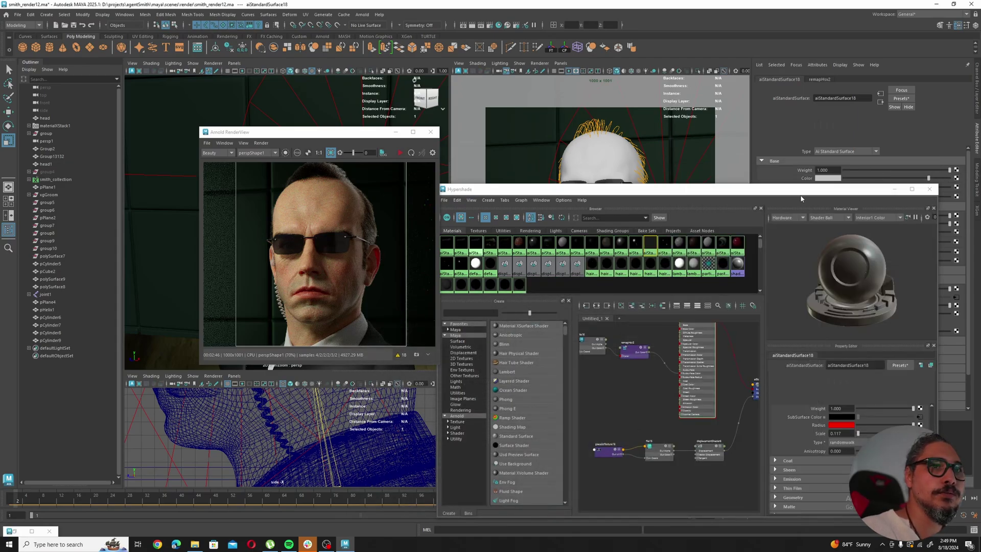
left_click(930, 189)
left_click_drag(350, 137, 679, 249)
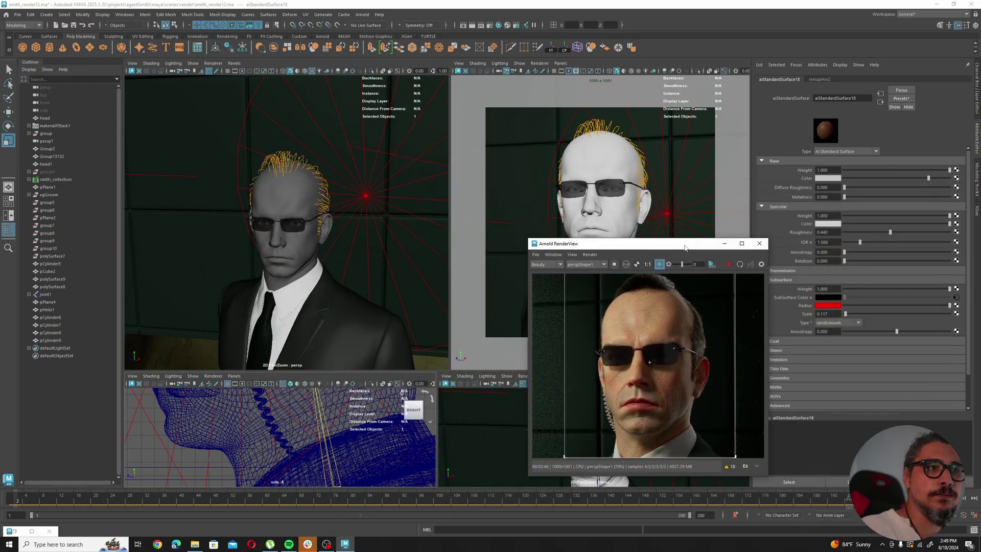
- Create a default polygon cube in the scene with the character's head in view
right_click_drag(307, 225, 289, 227, "alt")
left_click_drag(289, 227, 335, 217, "alt")
right_click_drag(334, 218, 368, 220, "alt")
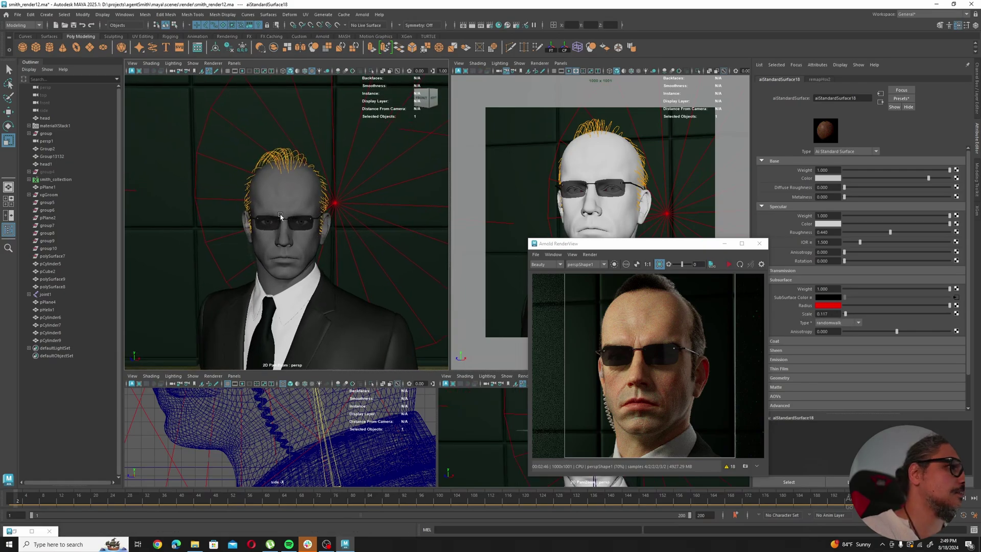
right_click_drag(291, 177, 245, 188, "alt")
left_click_drag(244, 188, 266, 209, "alt")
right_click_drag(267, 208, 285, 214, "alt")
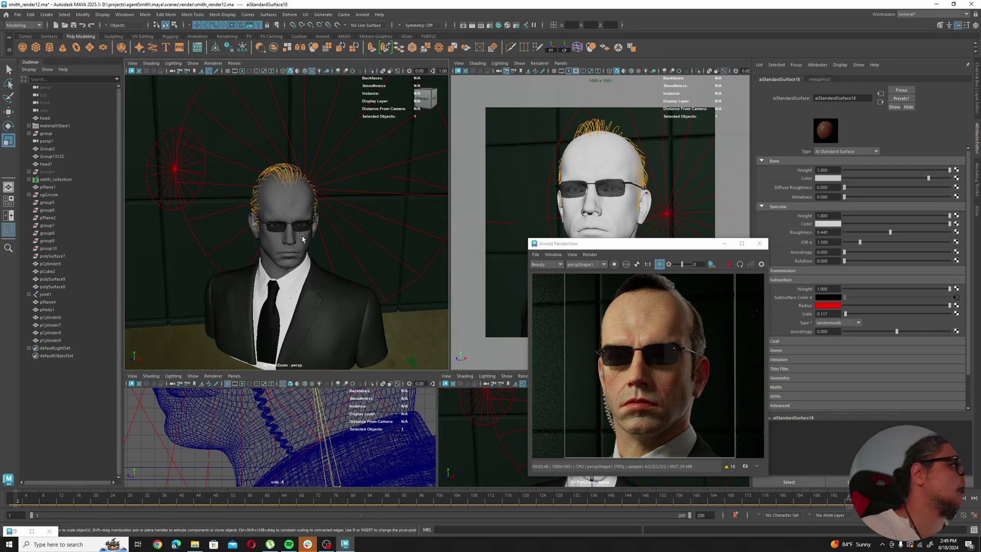
left_click_drag(302, 237, 297, 225, "alt")
left_click(36, 48)
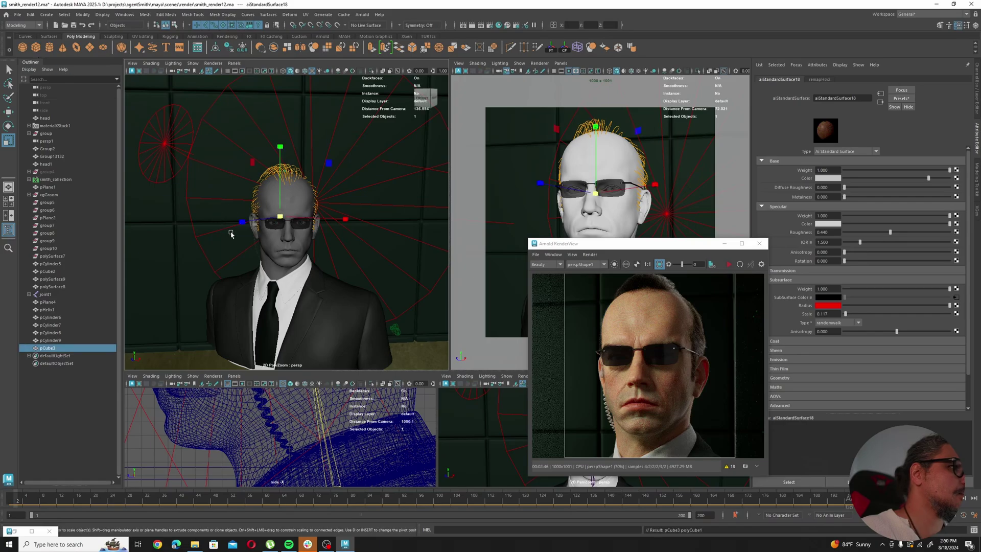
- Select the head1 mesh, show its aiStandardSurface18 attributes and open the Subsurface Scale value for editing
left_click(304, 198)
left_click(940, 80)
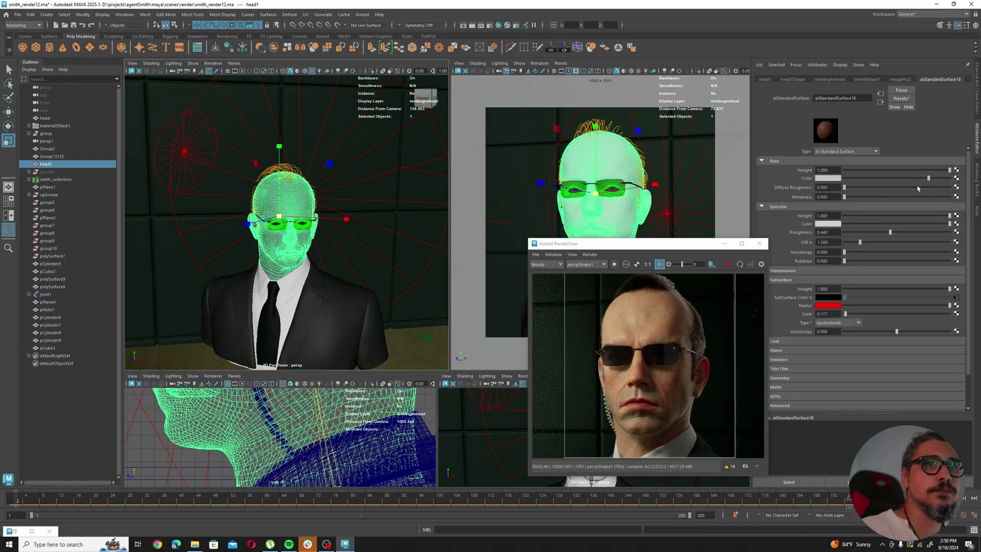
left_click_drag(830, 314, 806, 316)
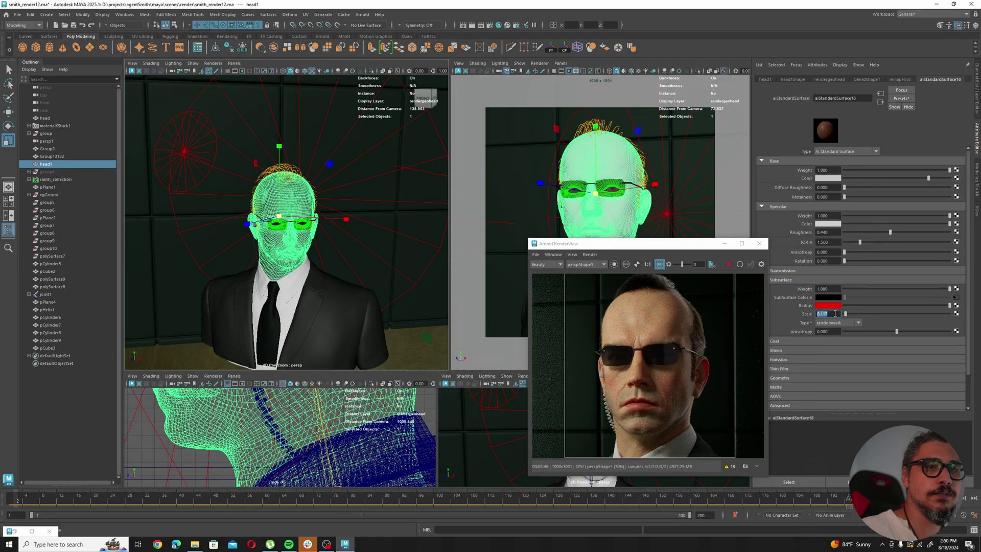
left_click_drag(290, 223, 270, 222, "alt")
scroll(311, 240, "down", 3)
scroll(271, 222, "up", 6)
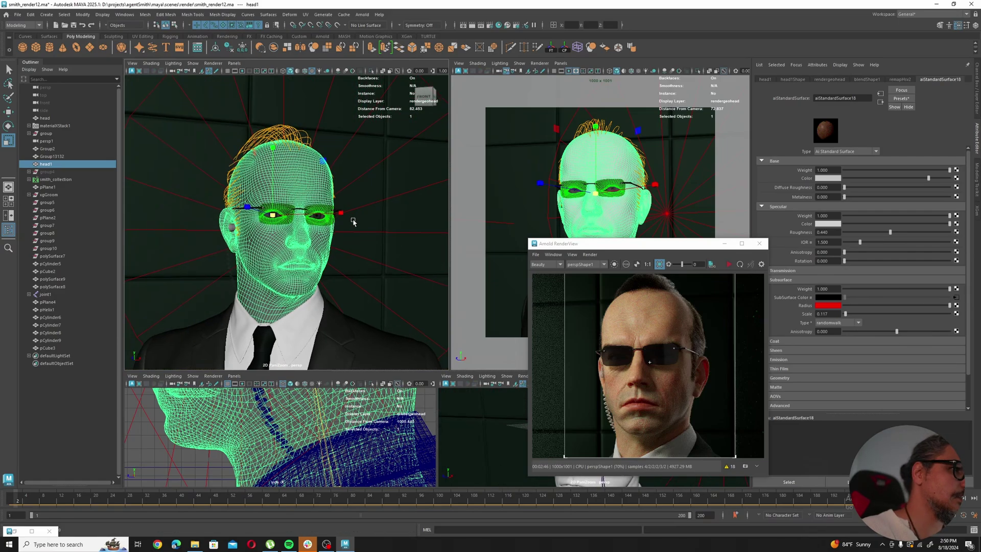
scroll(304, 227, "down", 3)
left_click_drag(304, 227, 335, 228, "alt")
mouse_move(419, 298)
left_mouse_down("alt")
mouse_move(364, 293)
mouse_move(432, 302)
left_mouse_up("alt")
left_click_drag(833, 315, 787, 325)
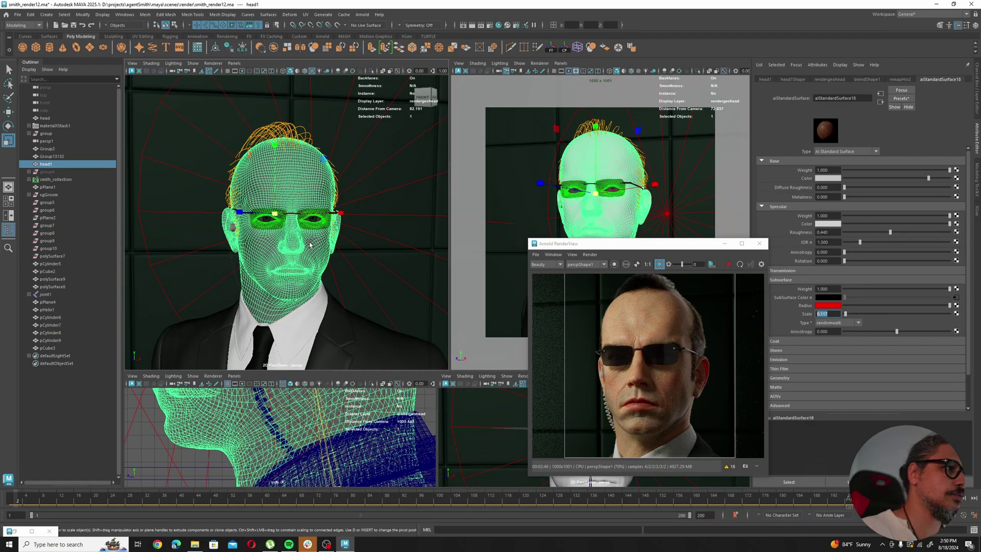
- Create a polygon cube around the character's head and scale it uniformly to about 24 units
scroll(310, 244, "down", 3)
mouse_move(309, 245)
left_mouse_down("alt")
mouse_move(358, 256)
mouse_move(282, 282)
mouse_move(297, 260)
left_mouse_up("alt")
scroll(298, 260, "up", 3)
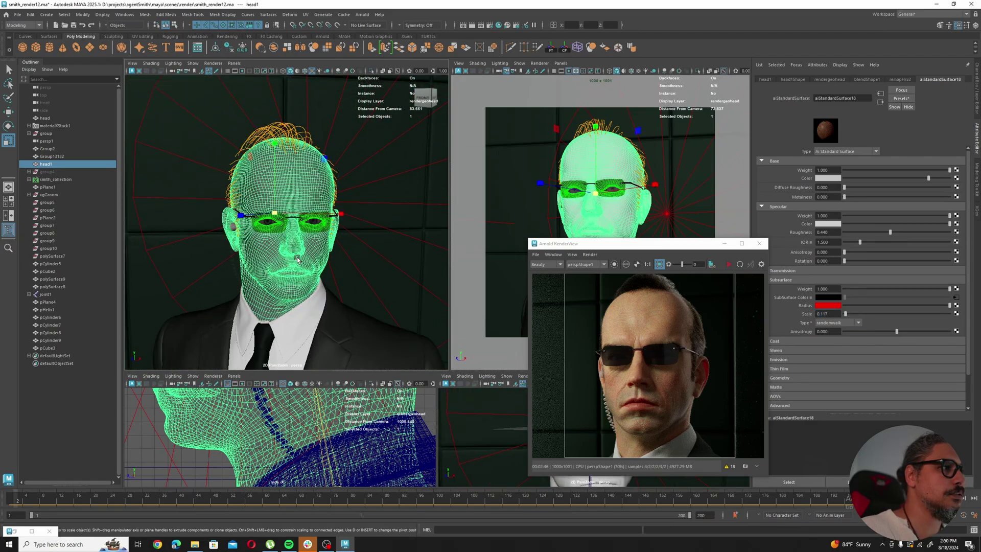
scroll(310, 254, "down", 4)
left_click_drag(310, 254, 285, 255, "alt")
left_click(41, 50)
key("w")
key("r")
left_click_drag(278, 213, 339, 204)
key("ctrl+a")
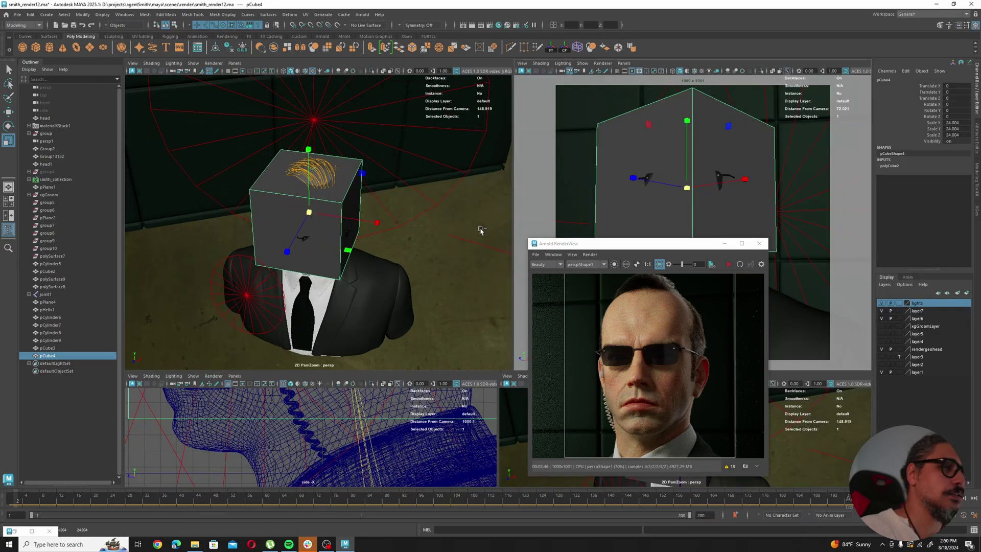
- Compare the scaled cube with the head from several angles, and delete the cube
left_click_drag(321, 264, 322, 230, "alt")
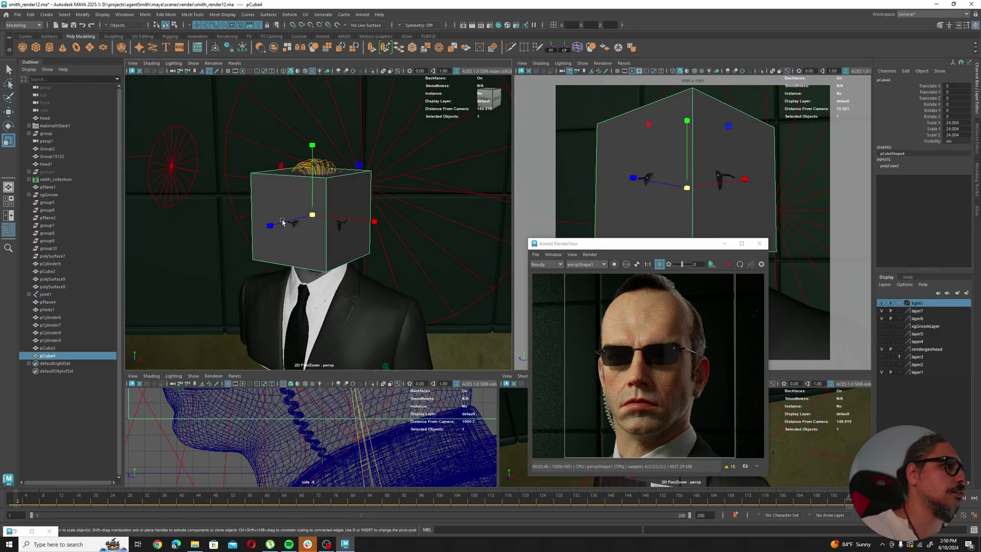
key("f")
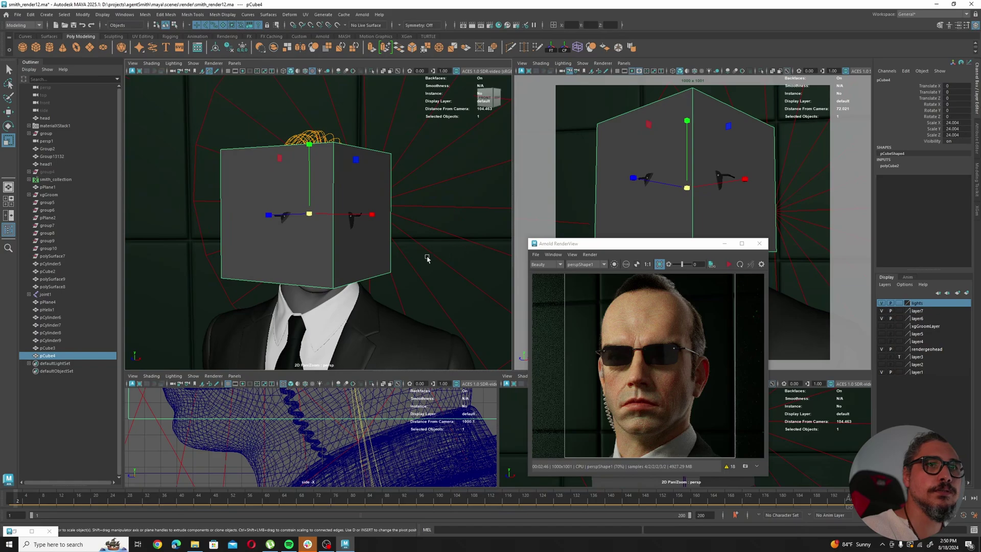
left_click_drag(311, 251, 371, 258, "alt")
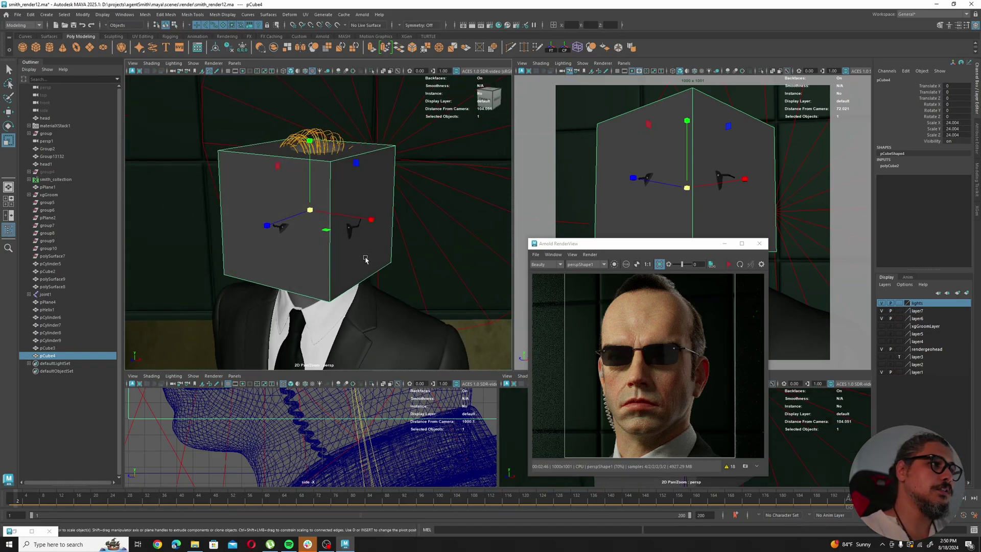
key("Delete")
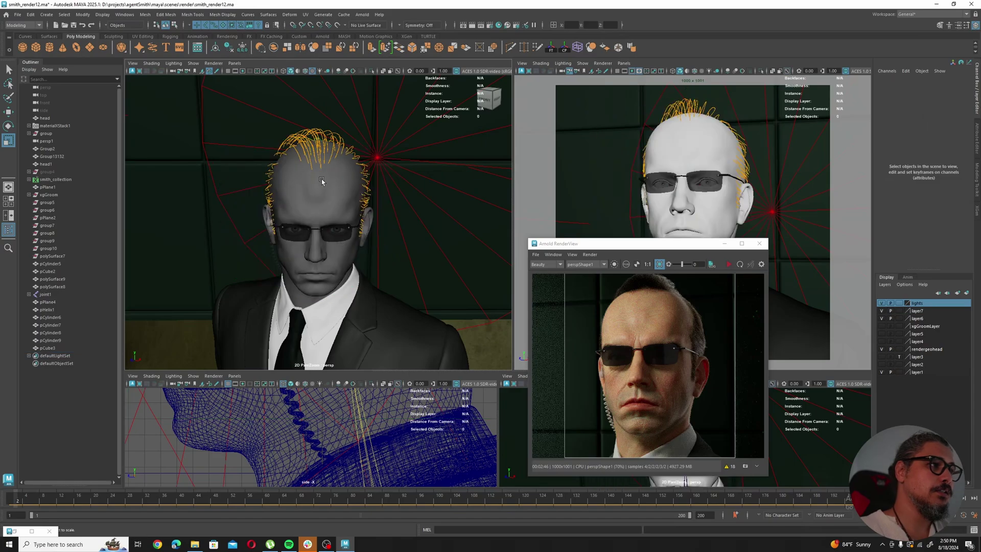
- Move the Arnold RenderView clear of the camera view, select the head1 mesh and show its aiStandardSurface18 attributes
left_click_drag(339, 270, 344, 152, "alt")
left_click_drag(363, 303, 298, 288, "alt")
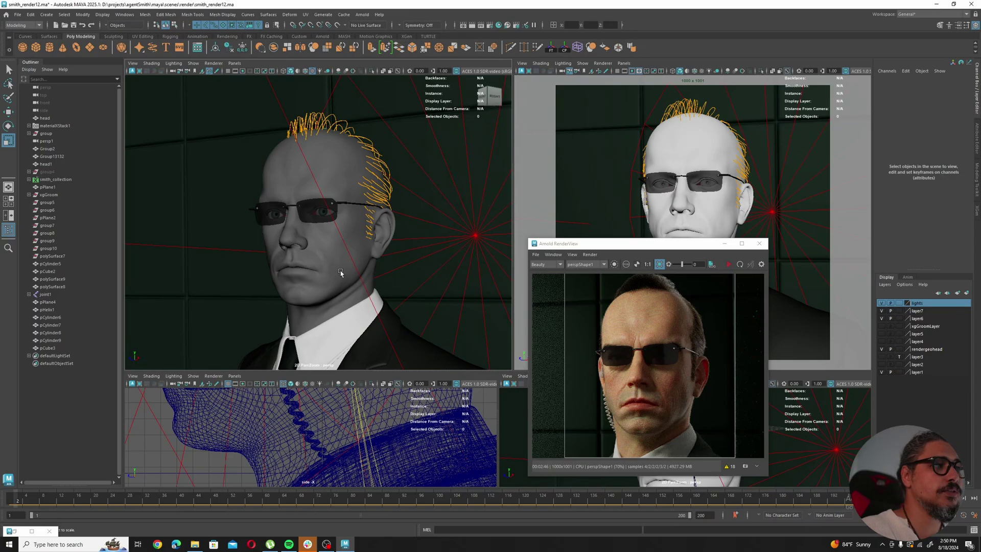
left_click_drag(368, 269, 394, 268, "alt")
left_click_drag(680, 244, 352, 134)
left_click(717, 213)
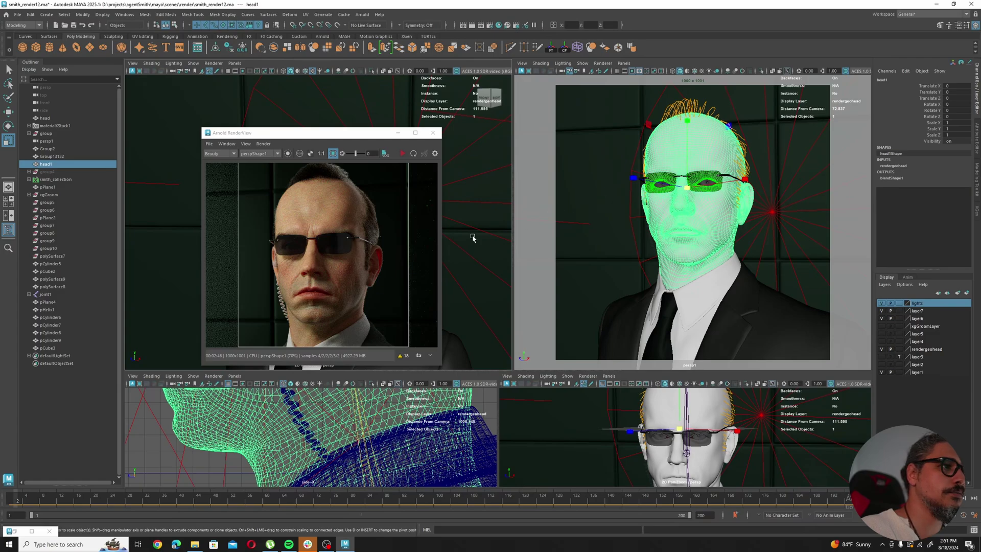
key("ctrl+a")
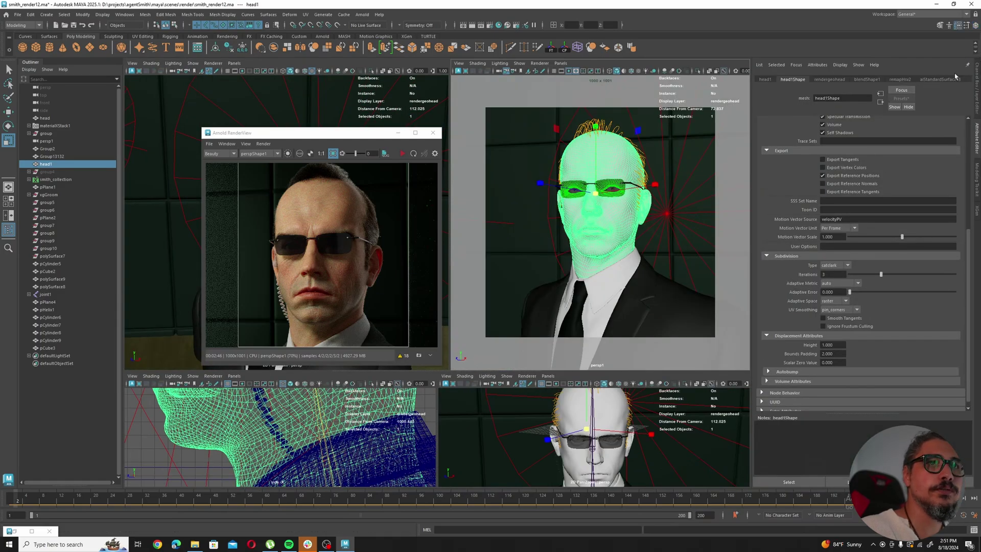
left_click(947, 80)
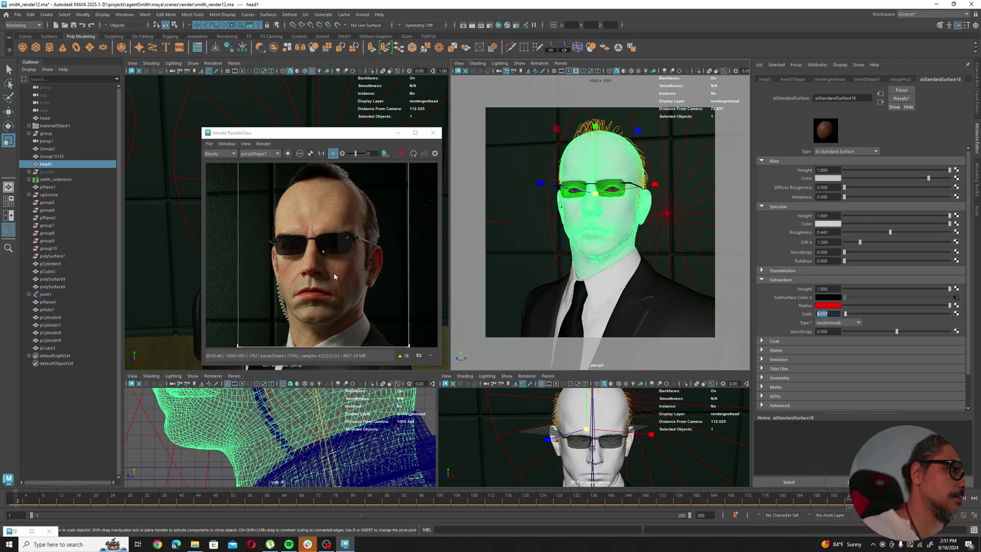
- Set the Arnold render sampling to Camera (AA) 8, Diffuse 3 and Specular 3, and close the Render Settings
left_click(490, 25)
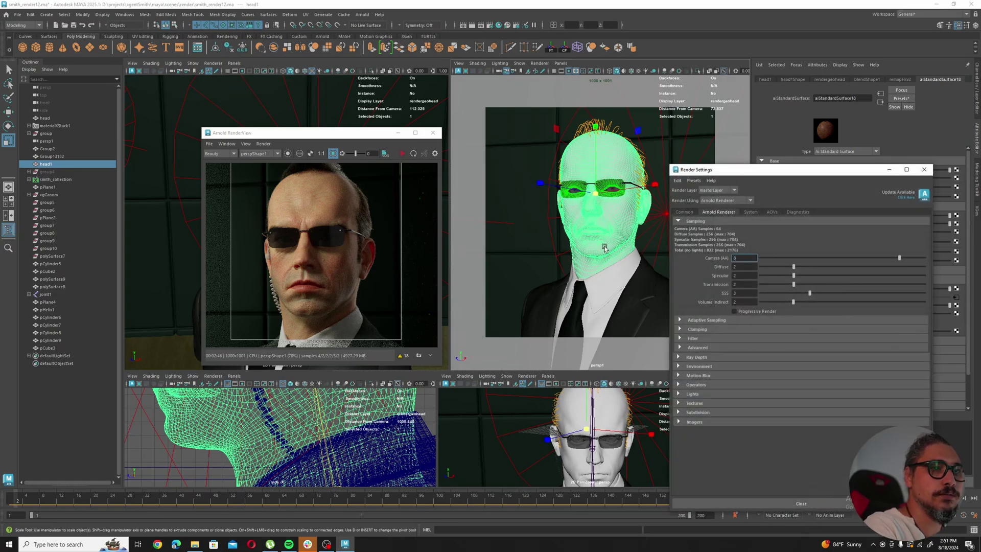
key("Tab")
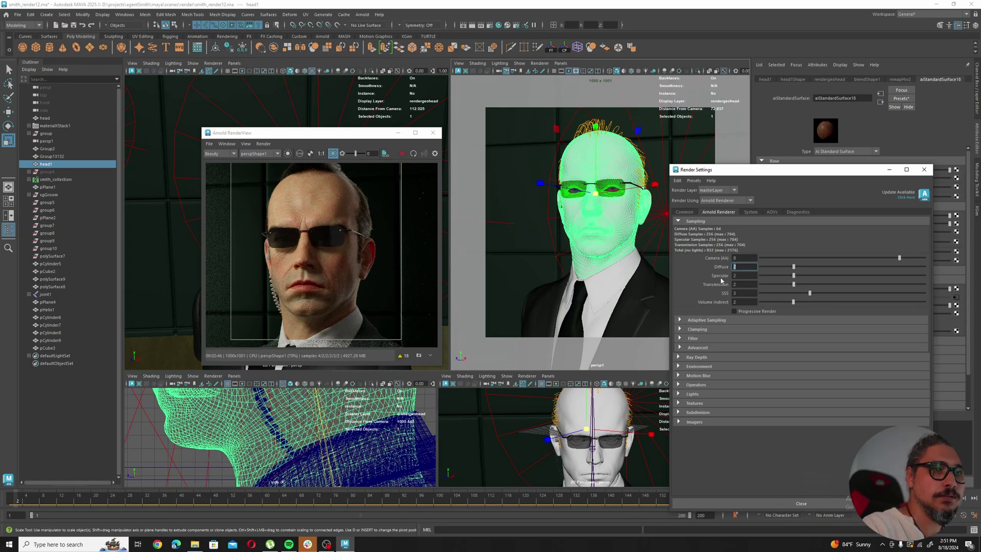
key("Tab")
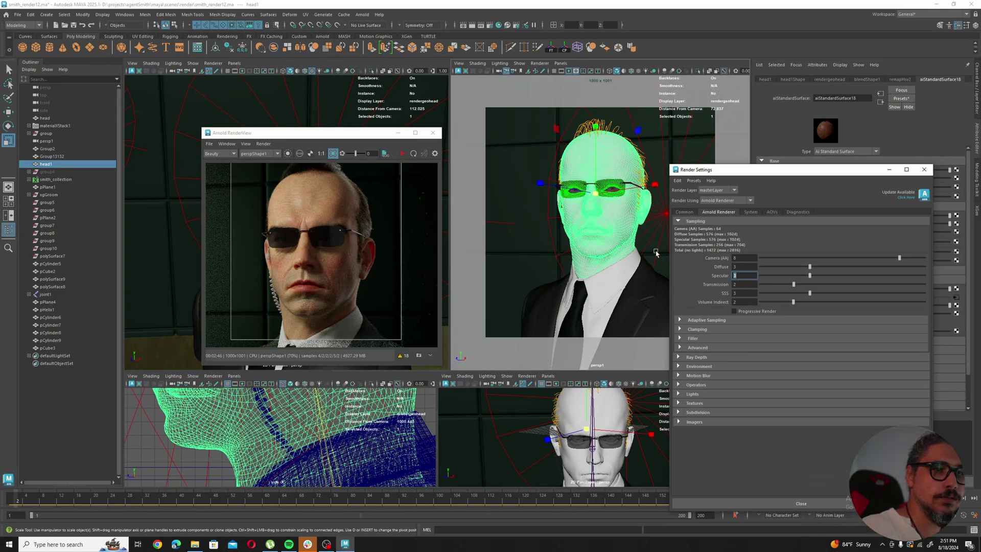
left_click(749, 260)
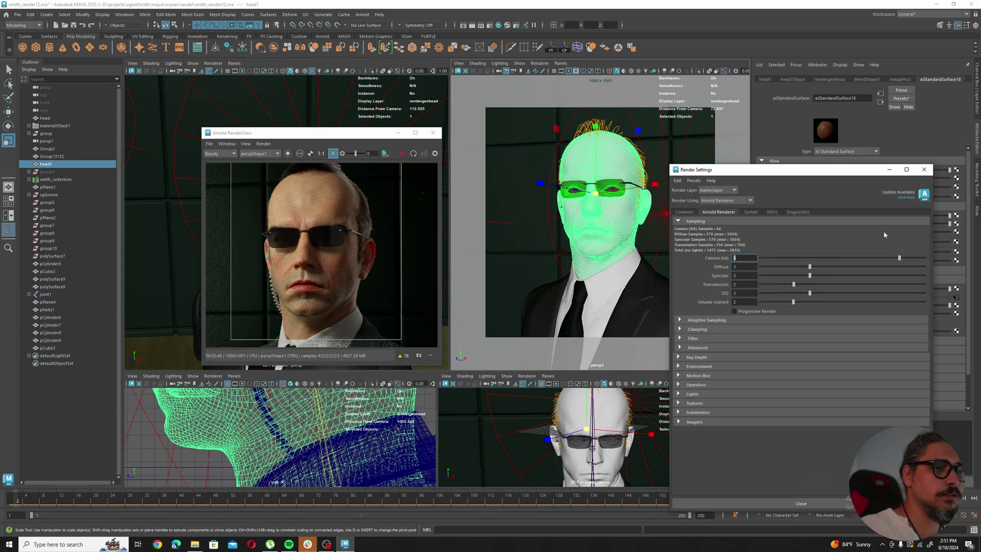
left_click(924, 169)
left_click_drag(353, 135, 393, 142)
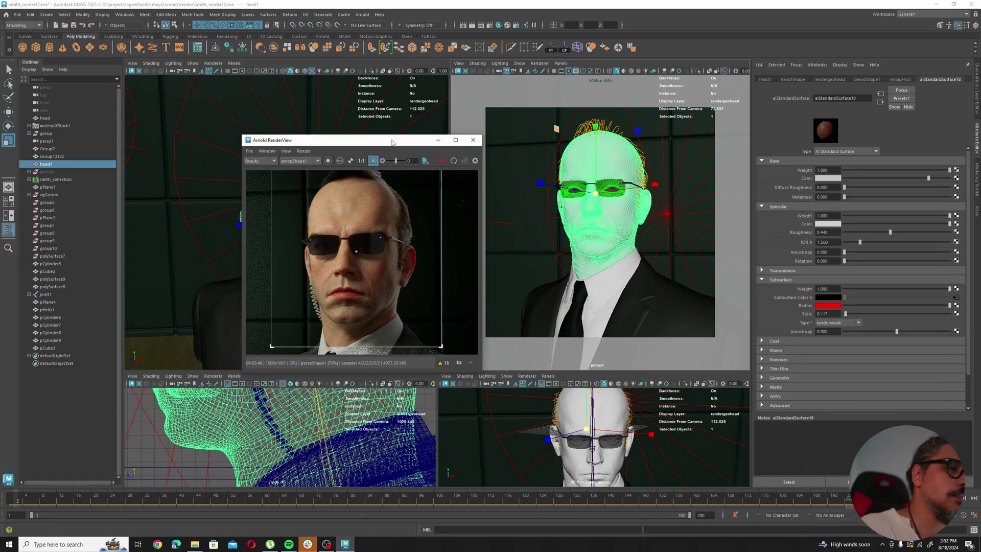